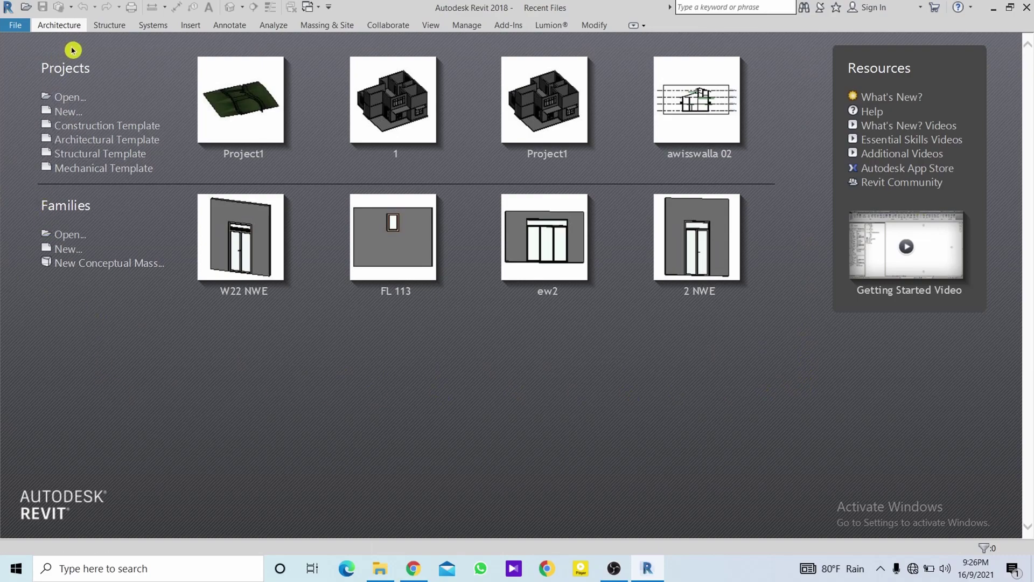
- Create Project1 from the Architectural Template, showing the empty Level 1 floor plan
click(112, 143)
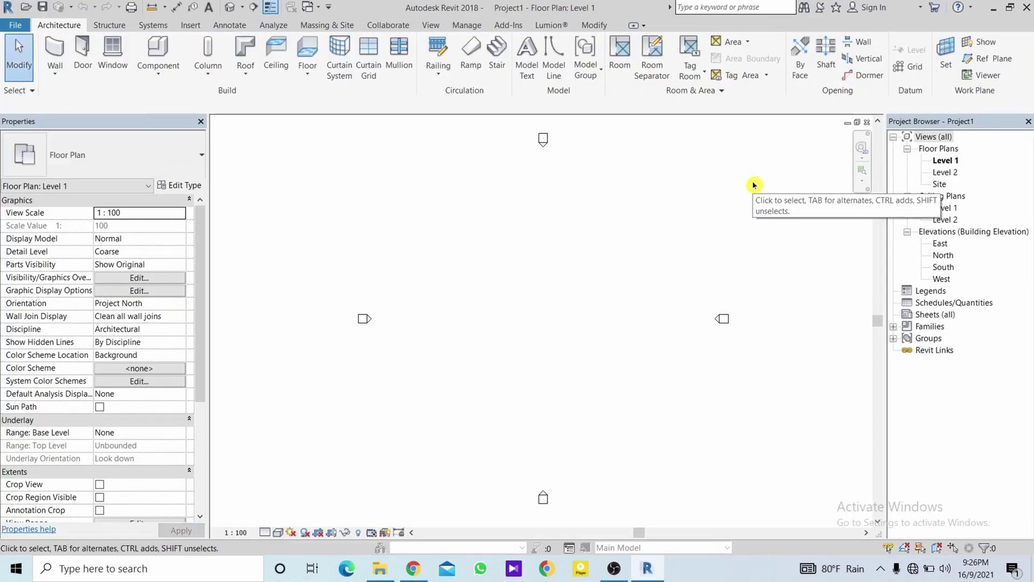
middle_drag(748, 219, 700, 209)
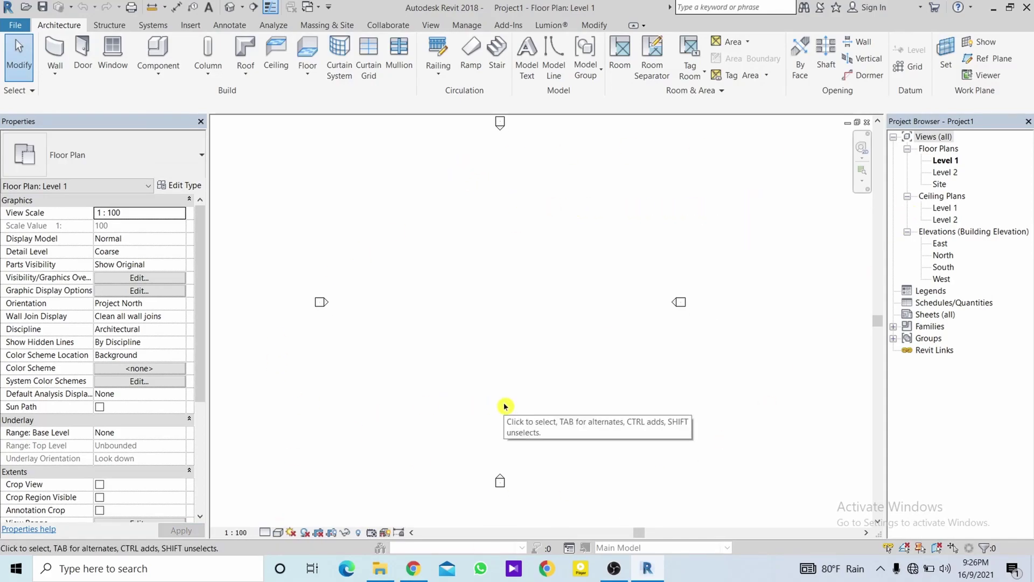
- Set the project length units to meters in Project Units (UN)
key(u)
key(n)
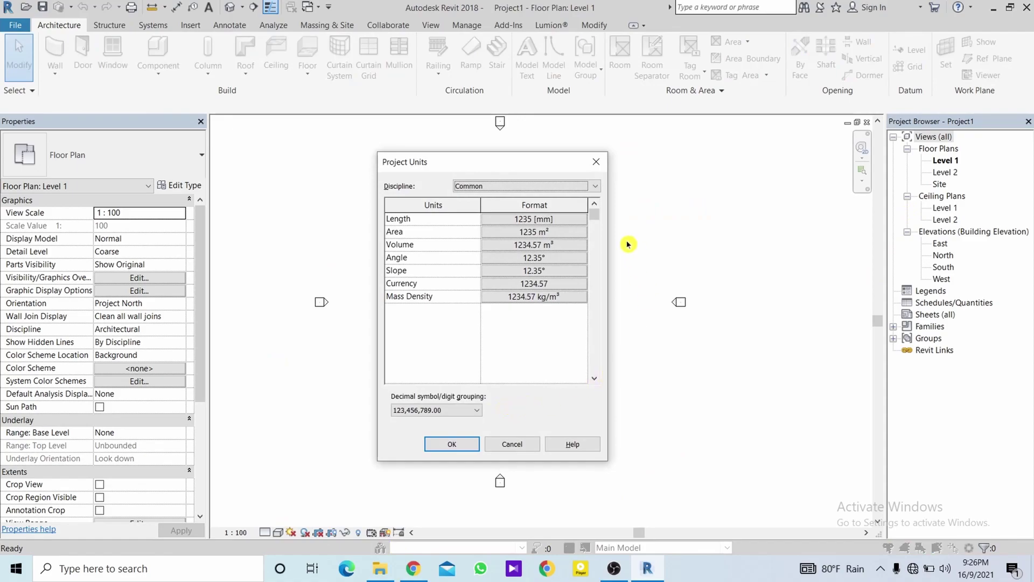
click(566, 219)
click(567, 240)
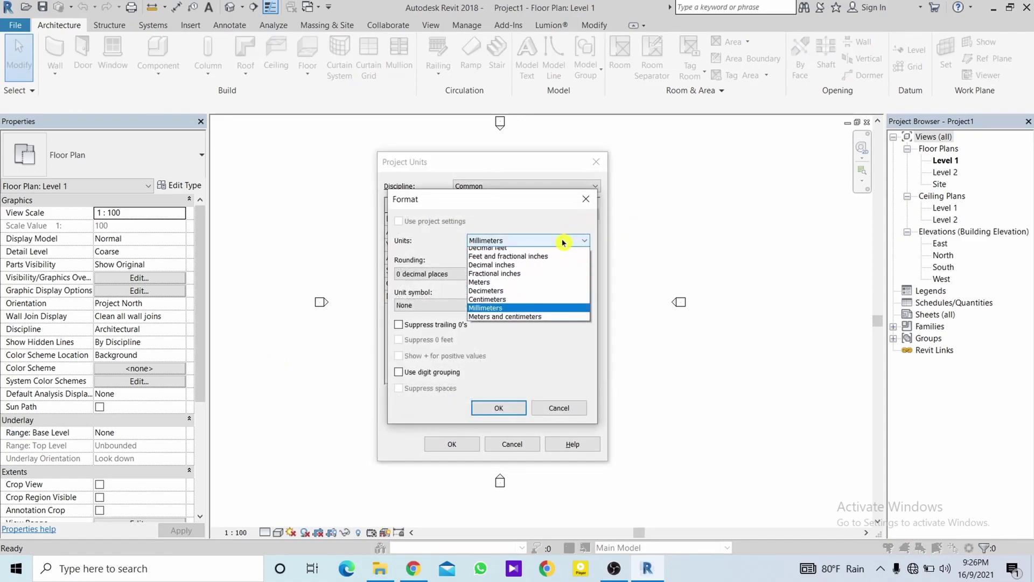
click(557, 287)
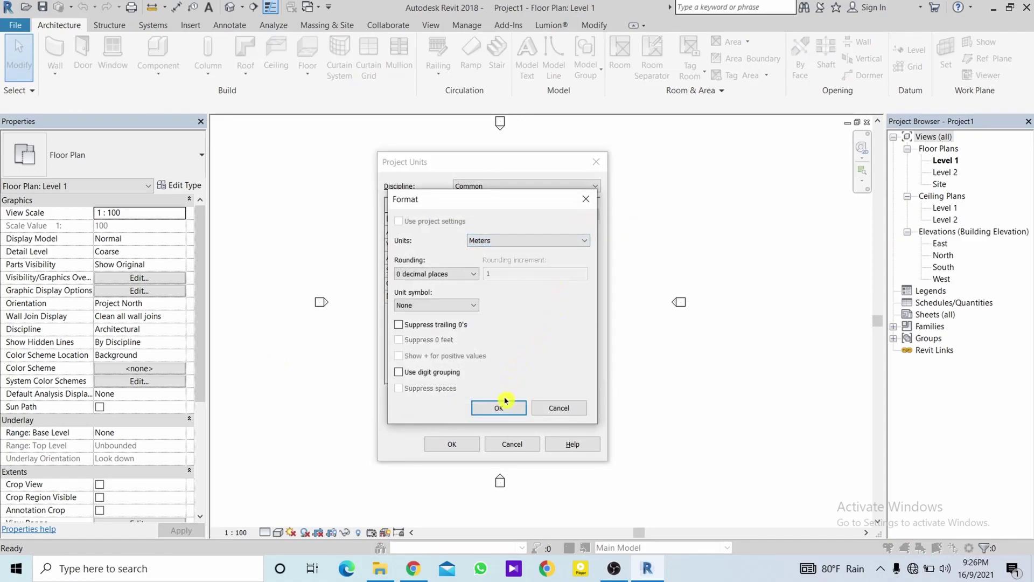
click(489, 408)
click(455, 445)
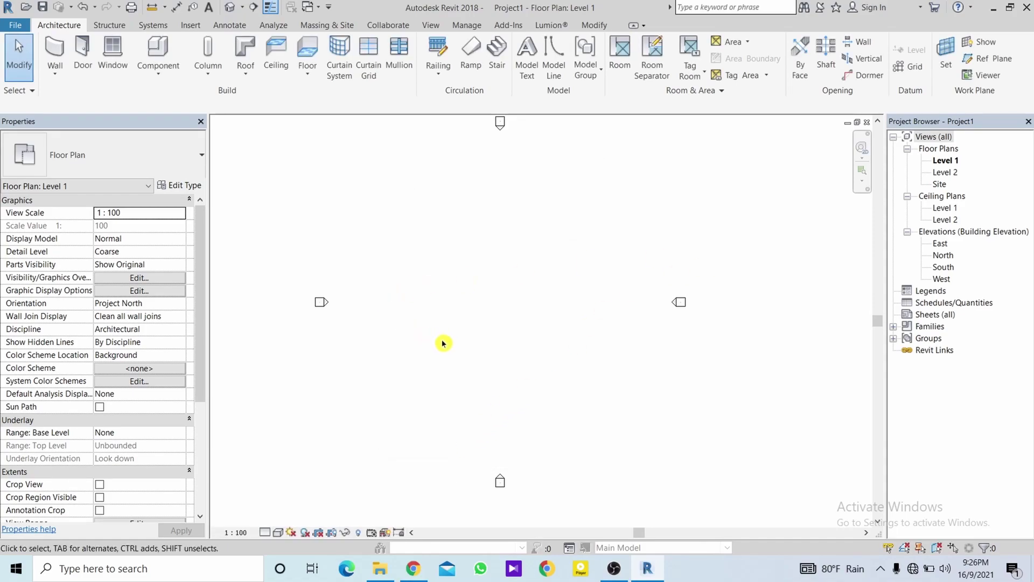
middle_drag(481, 356, 494, 345)
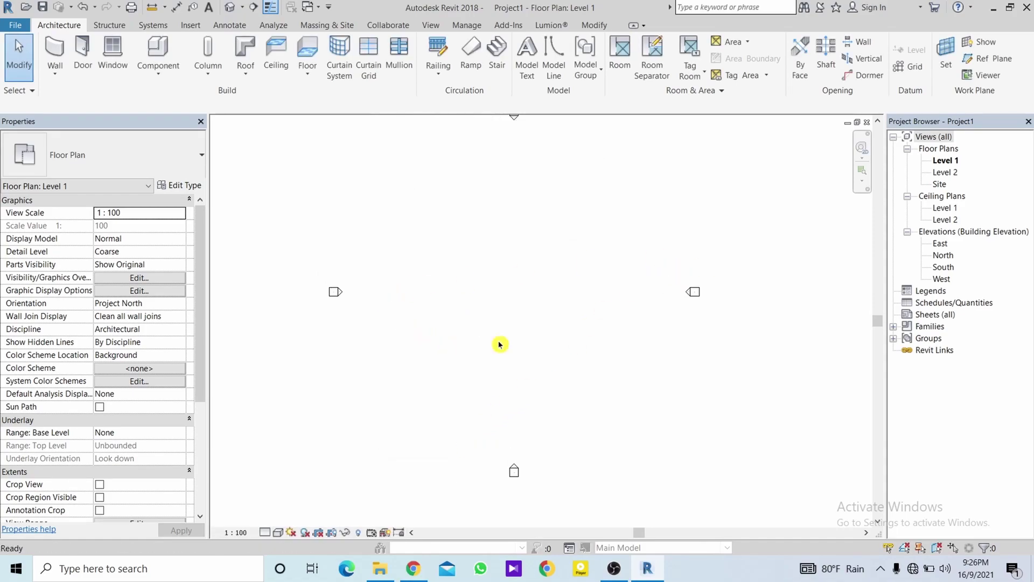
middle_drag(398, 291, 474, 309)
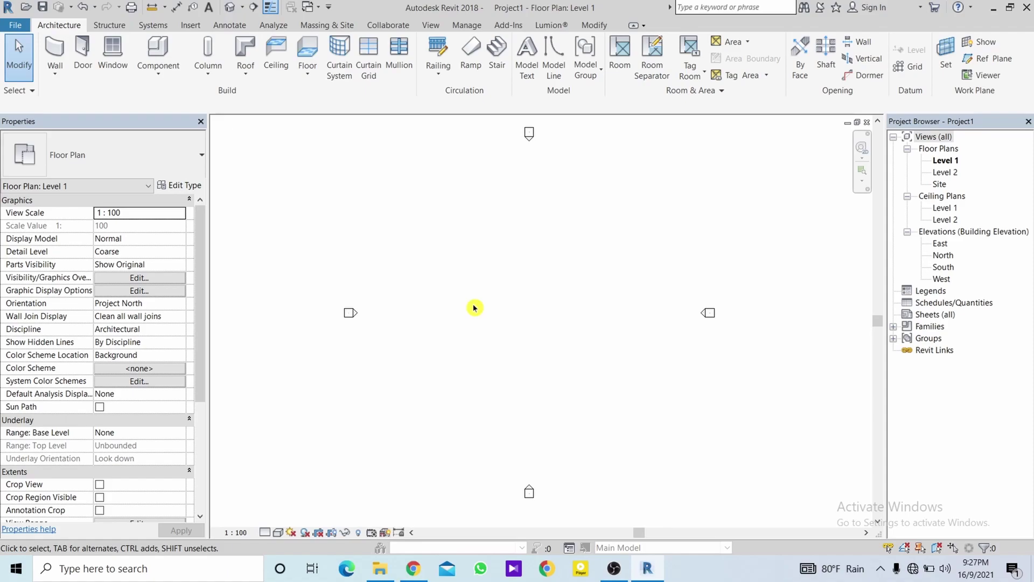
mouse_move(512, 305)
middle_down()
mouse_move(485, 310)
mouse_move(539, 299)
middle_up()
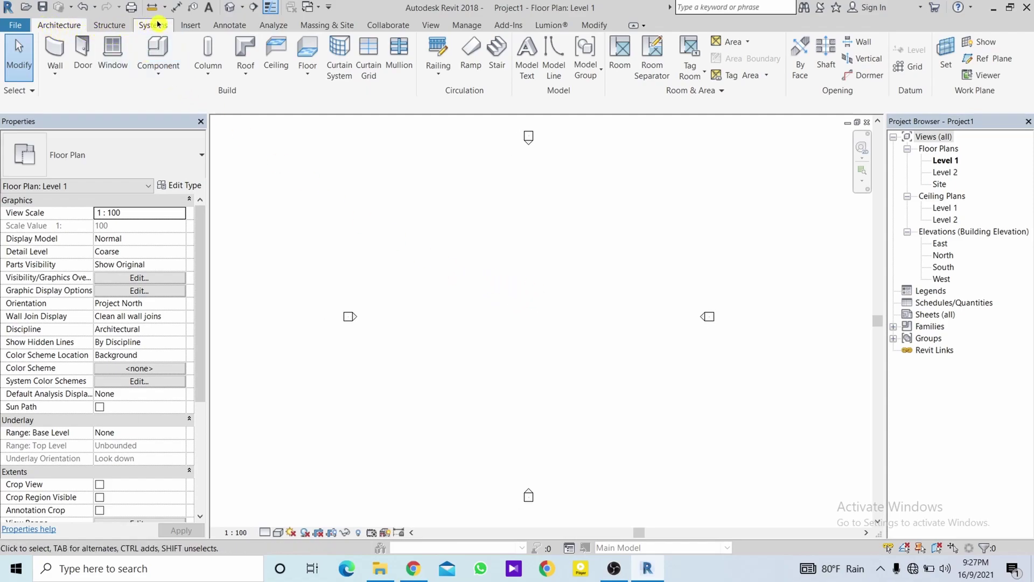
- Start a new Toposurface from Massing & Site and switch to the Site floor plan
click(322, 26)
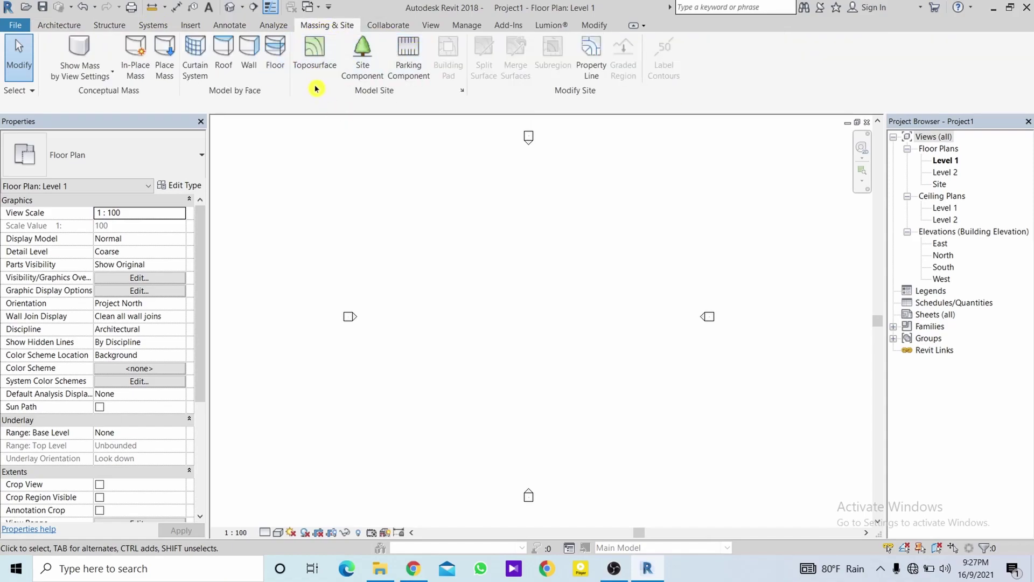
click(312, 64)
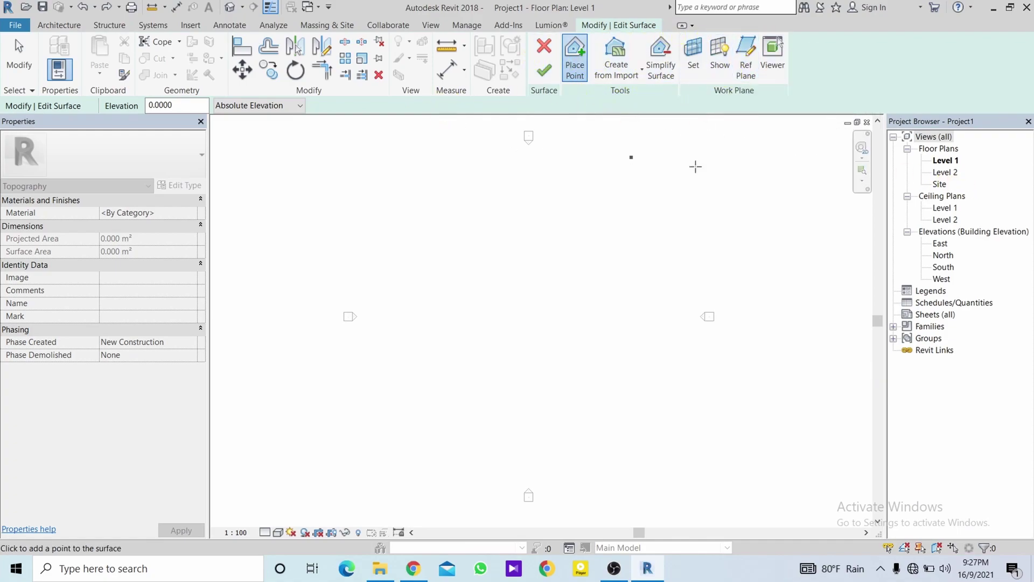
double_click(940, 184)
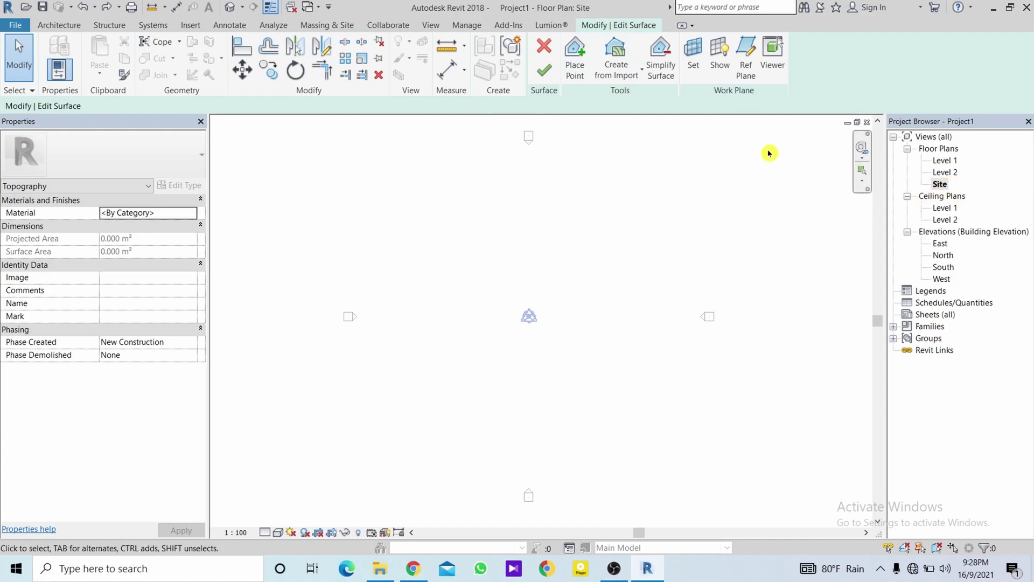
- Place a bottom row of topography points at elevation 0 and a second row at 1
click(575, 78)
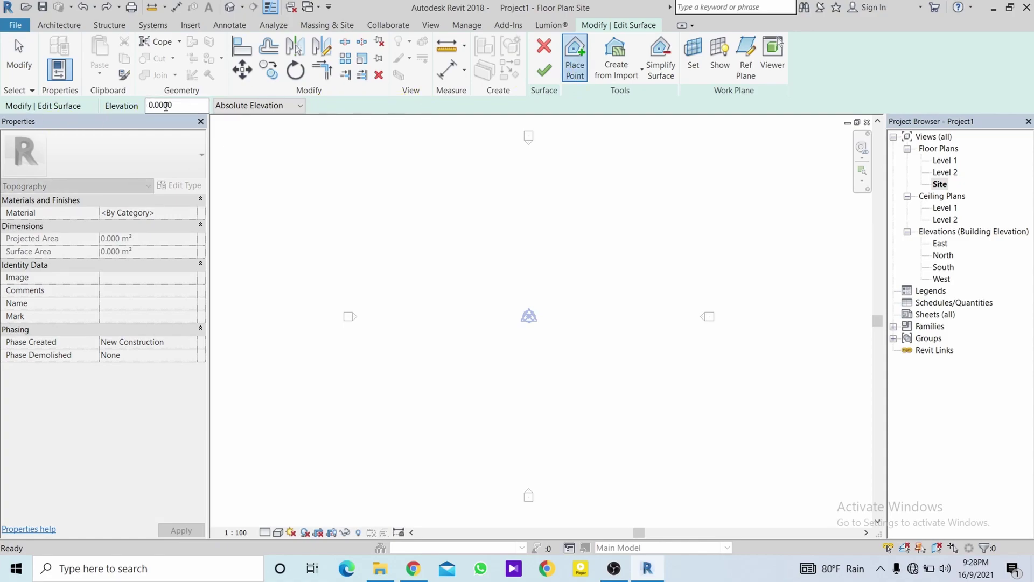
click(444, 384)
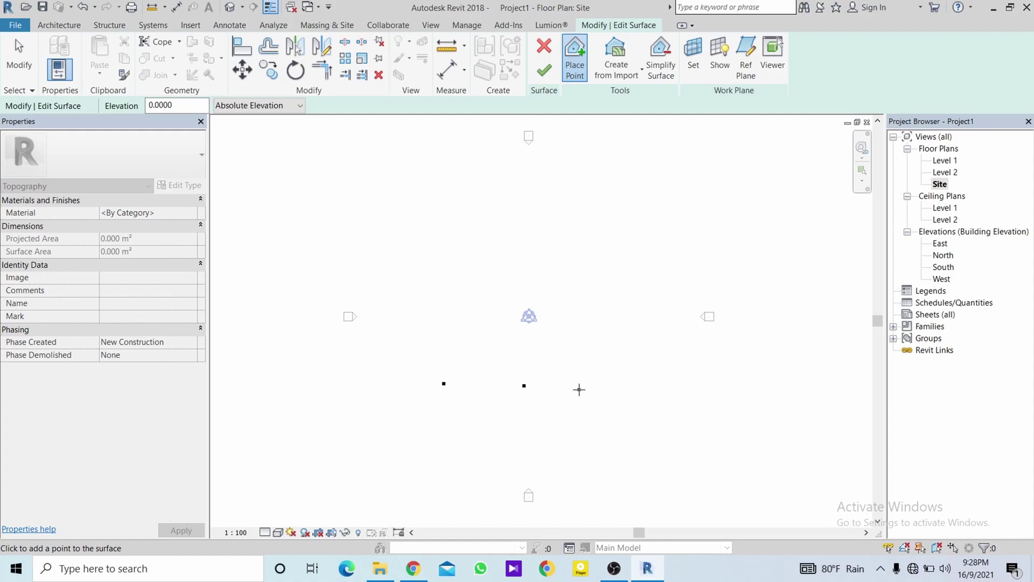
click(580, 386)
click(624, 388)
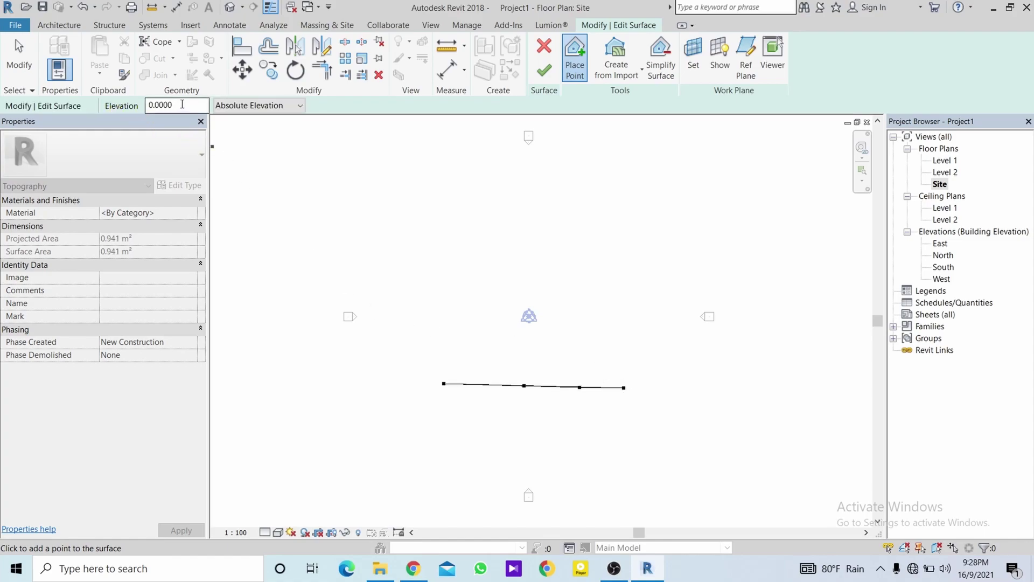
drag(181, 105, 139, 103)
text(1)
click(442, 330)
click(514, 331)
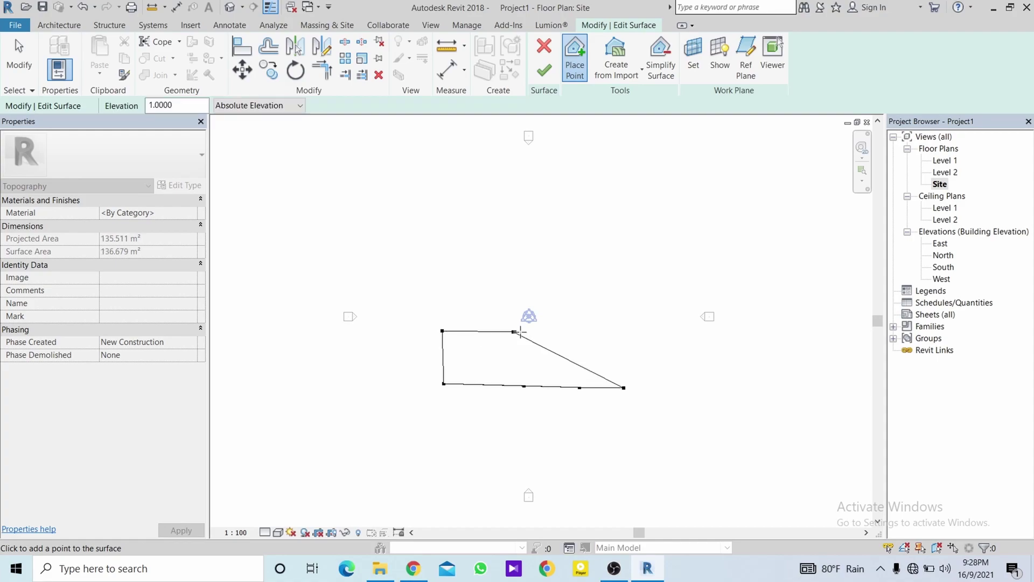
click(569, 333)
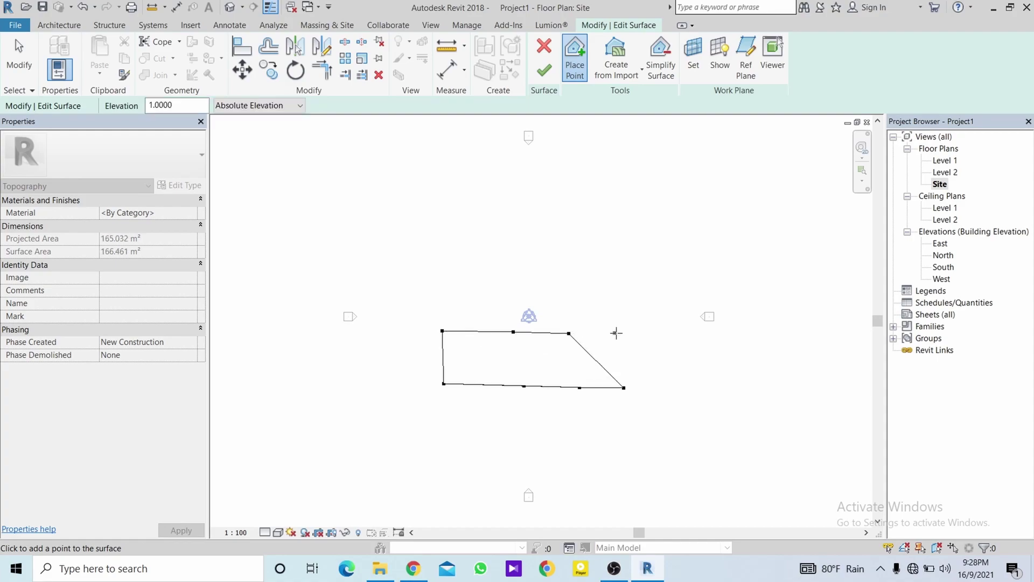
click(621, 332)
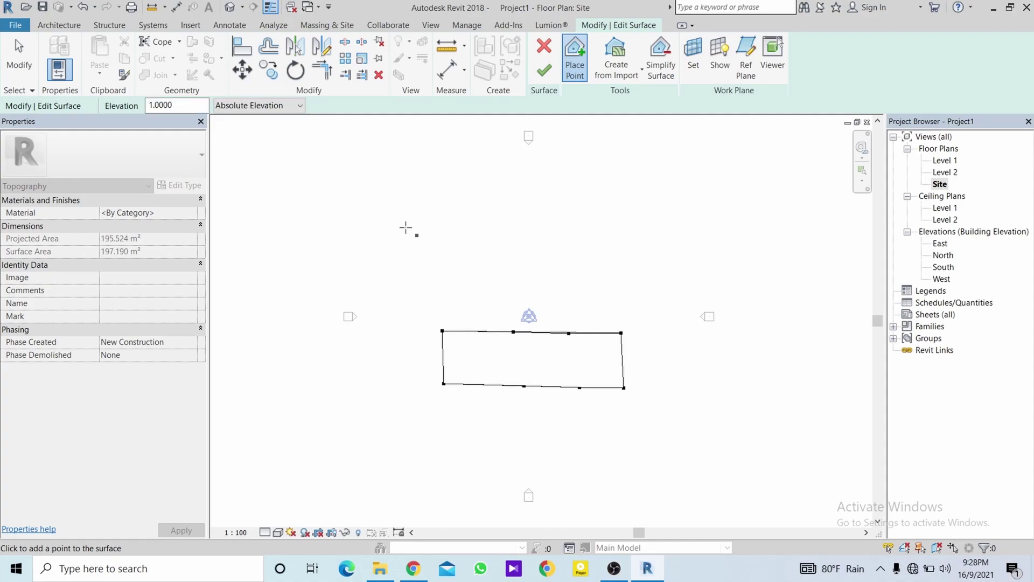
- Place a third row of topography points at elevation 2
click(152, 105)
text(2)
click(439, 277)
click(496, 274)
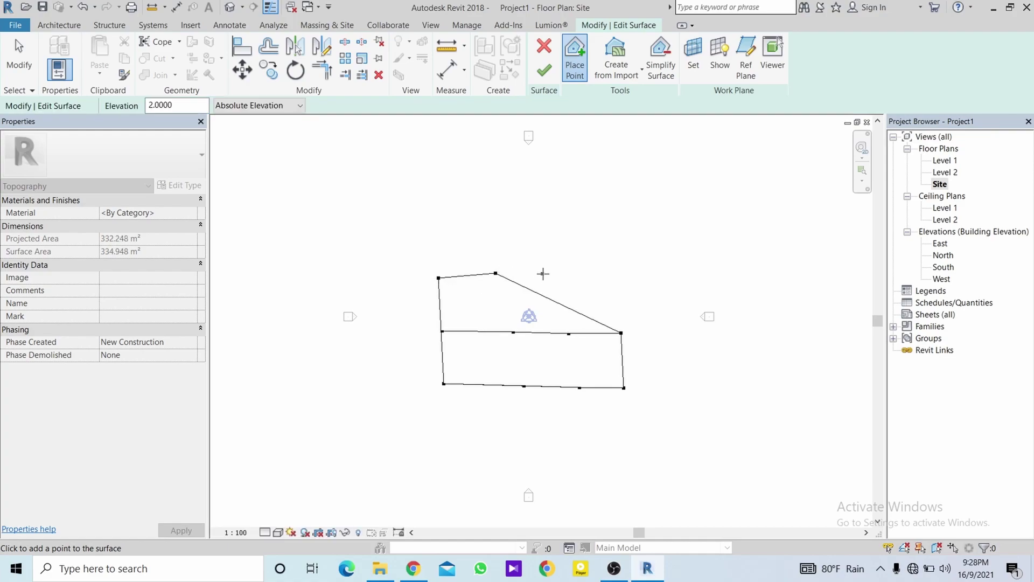
click(546, 273)
click(594, 277)
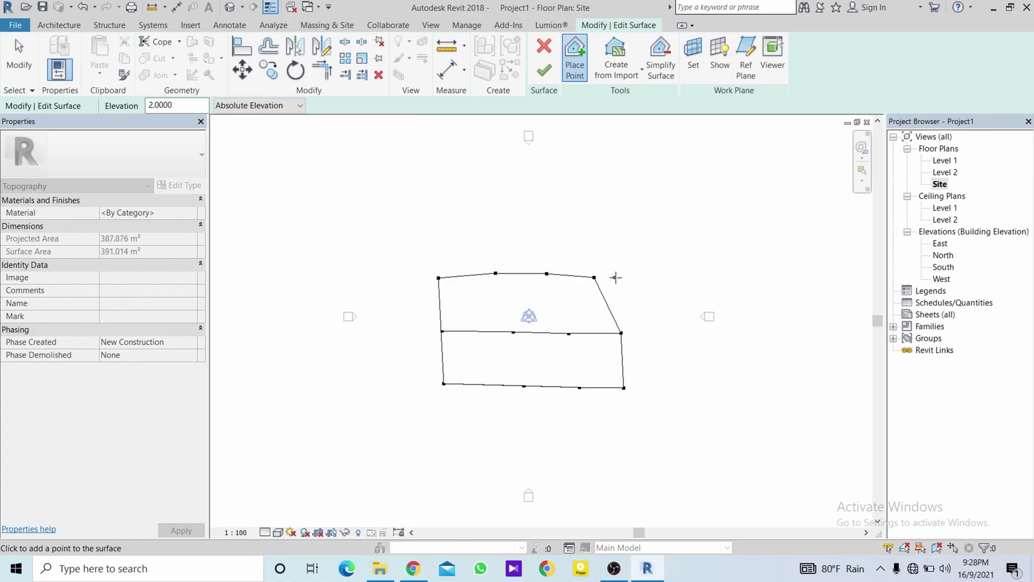
click(619, 277)
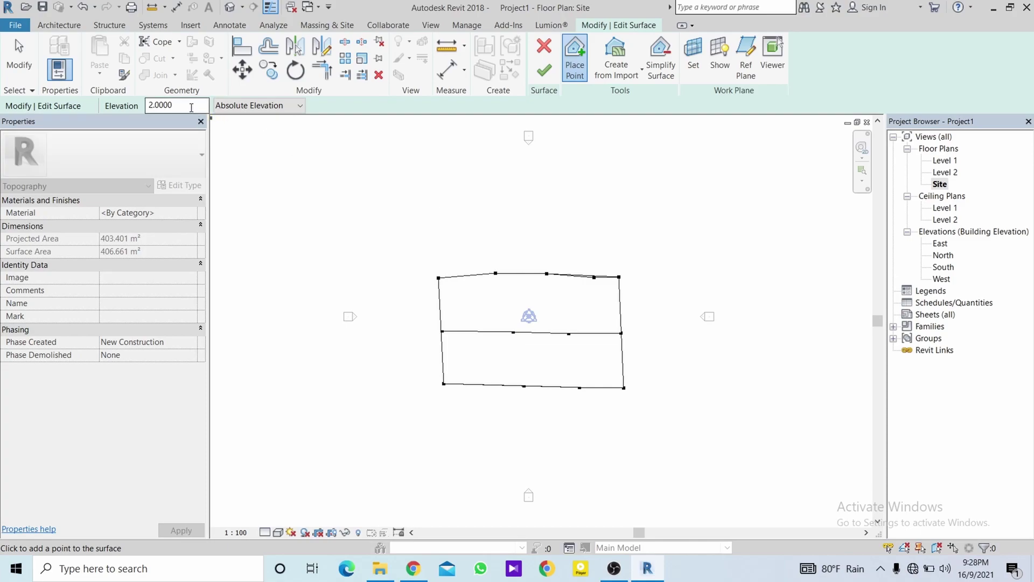
- Place the top row of points at elevation 3, add a middle-edge point, and finish the surface
drag(173, 105, 134, 107)
text(3)
click(434, 227)
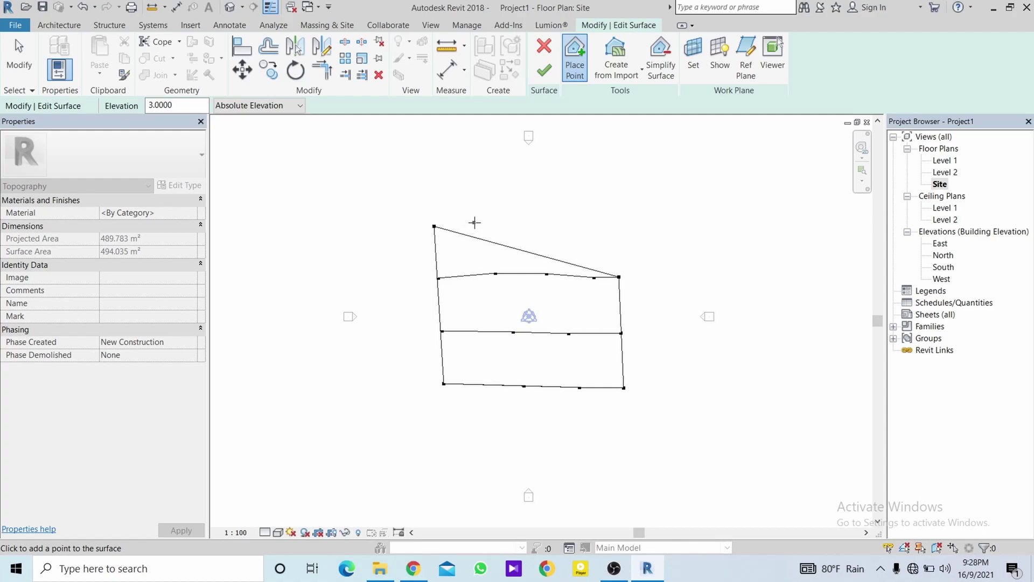
click(493, 221)
click(548, 222)
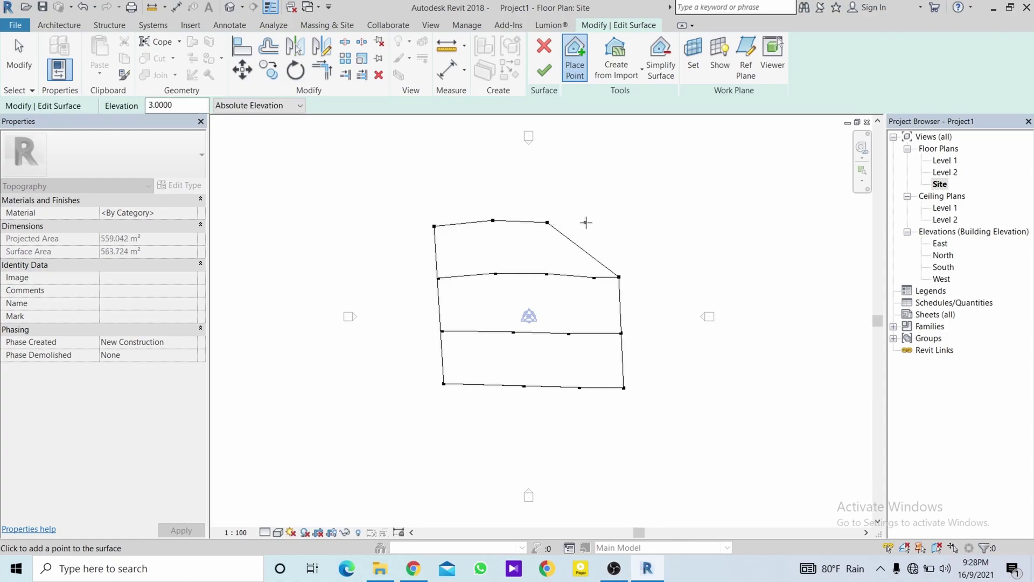
click(586, 222)
click(609, 222)
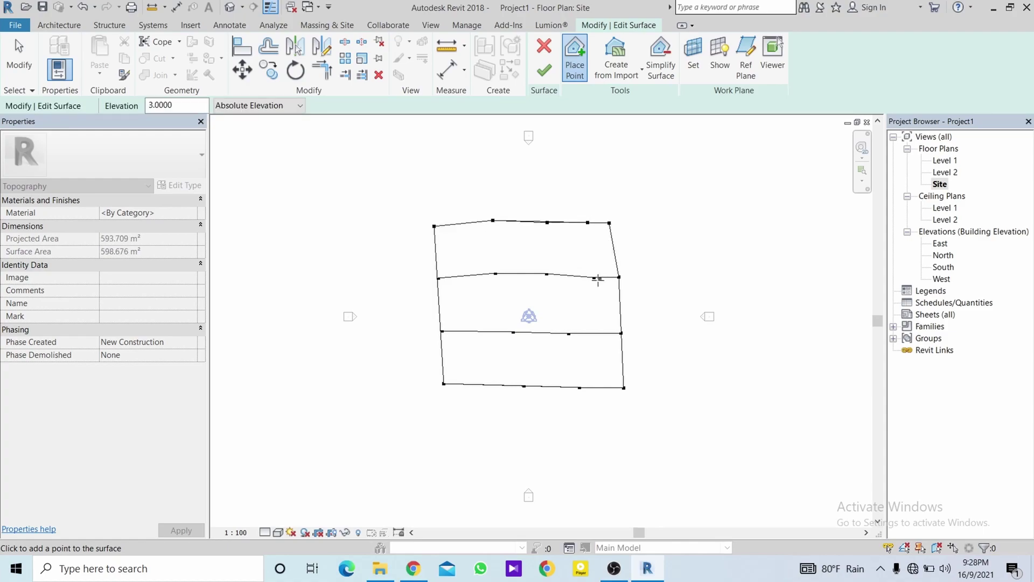
click(594, 278)
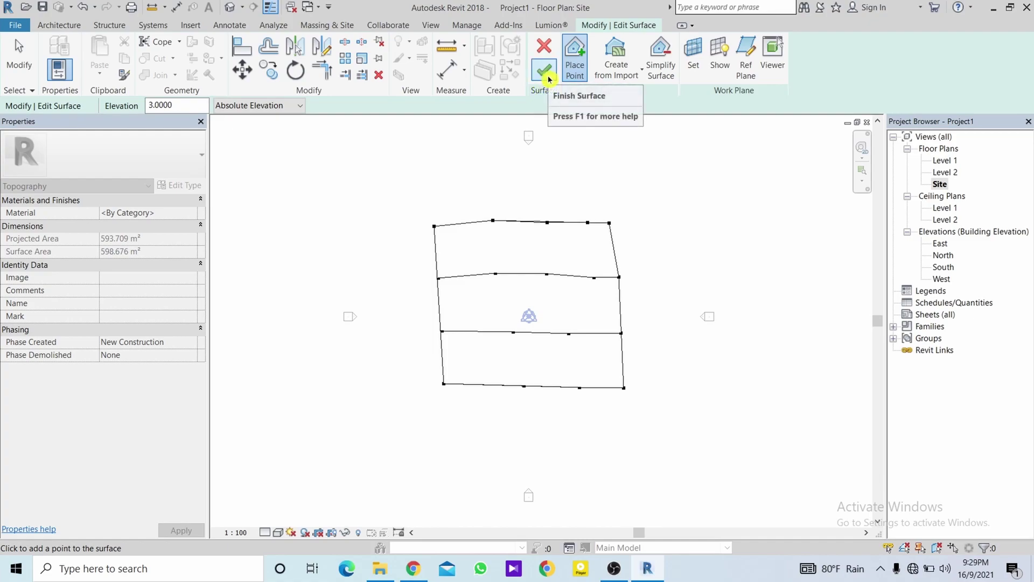
click(545, 70)
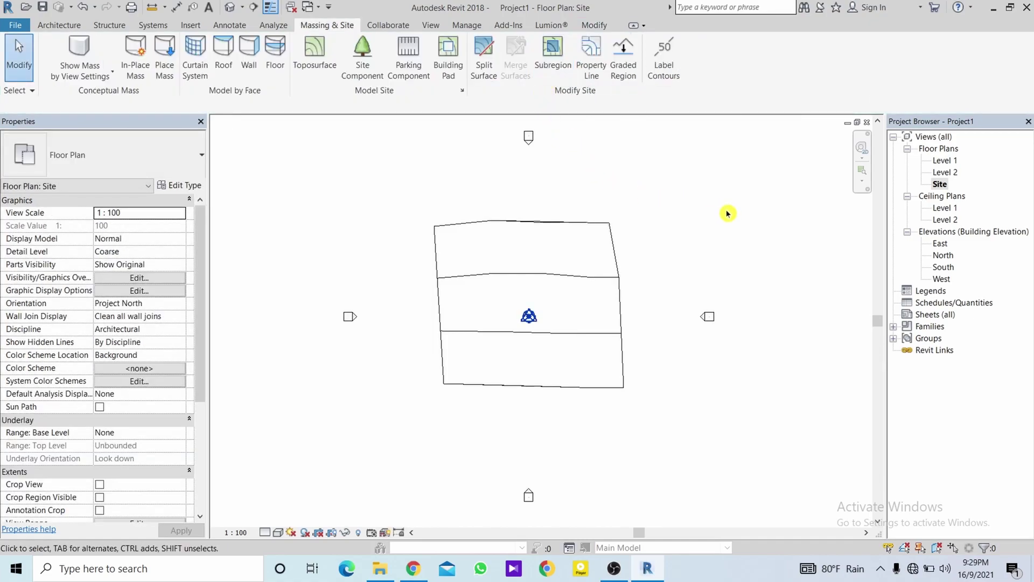
- Show the default 3D view at Fine detail level with Realistic shading
click(230, 7)
shift+middle_drag(658, 307, 626, 267)
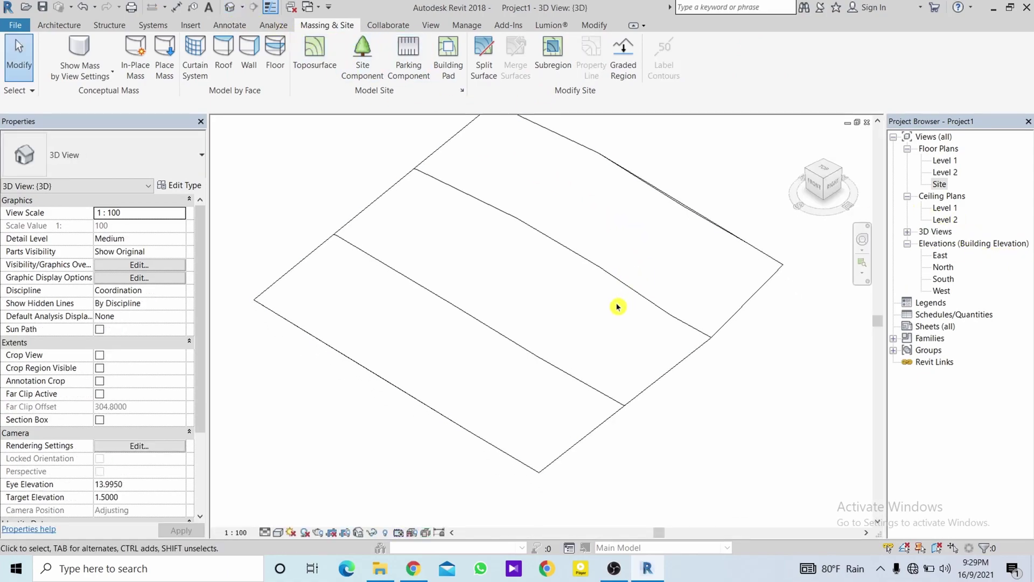
mouse_move(616, 303)
shift+middle_down()
mouse_move(574, 242)
mouse_move(565, 280)
shift+middle_up()
click(265, 531)
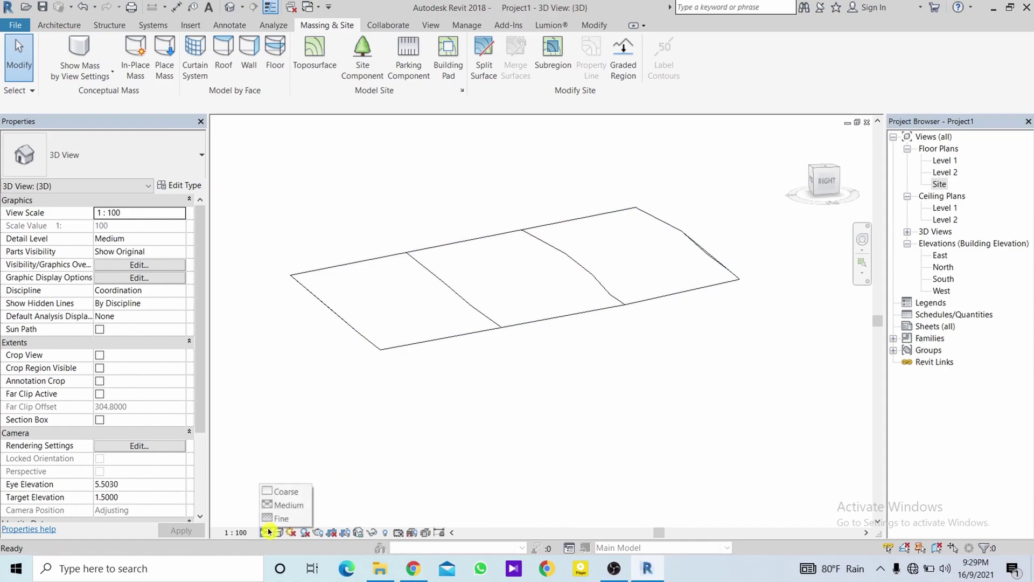
click(278, 522)
click(294, 518)
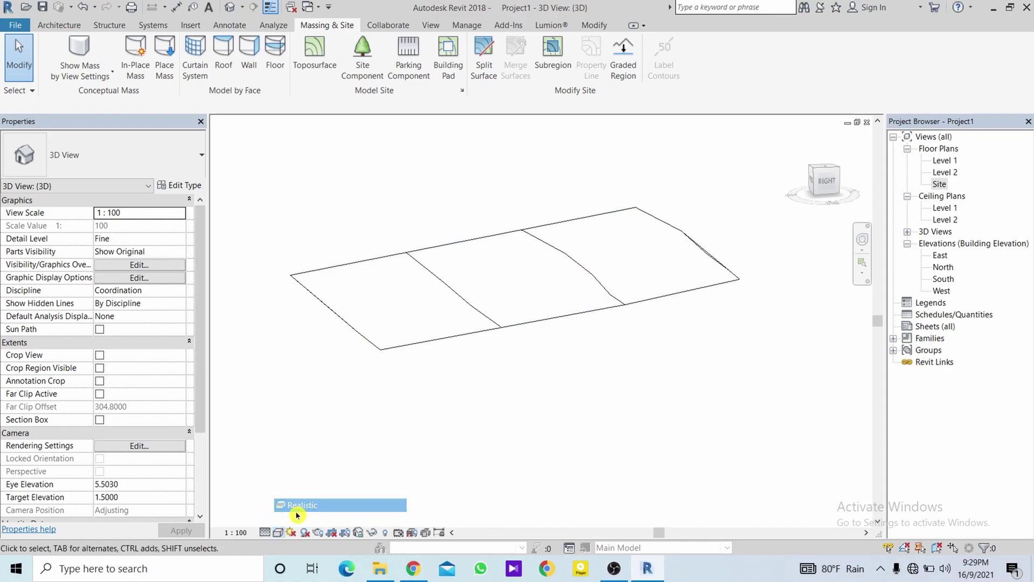
mouse_move(537, 468)
shift+middle_down()
mouse_move(518, 363)
mouse_move(695, 416)
mouse_move(657, 432)
mouse_move(630, 414)
mouse_move(584, 427)
mouse_move(396, 383)
mouse_move(499, 399)
shift+middle_up()
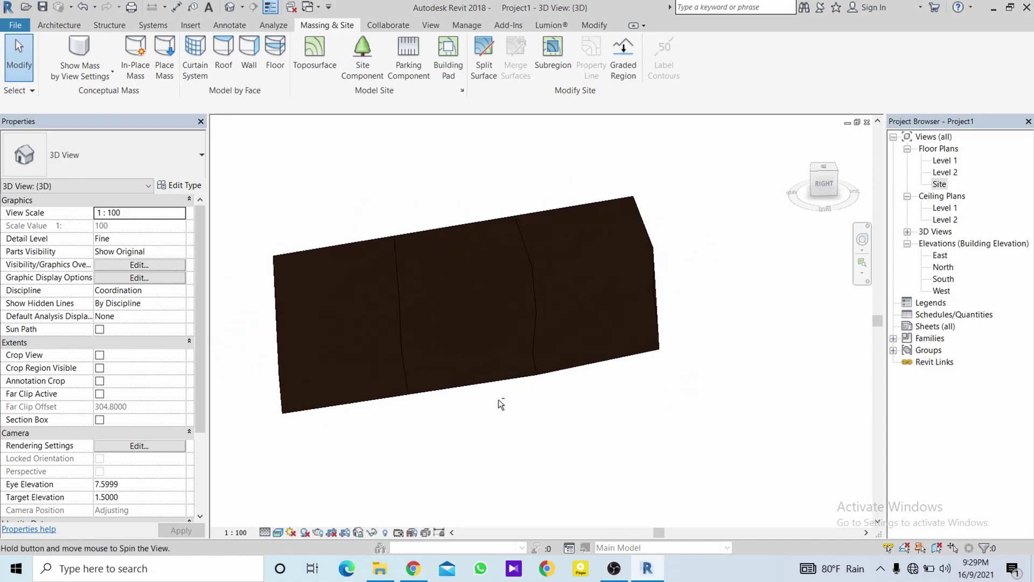
- Orbit and pan to the terrain and select the toposurface
click(505, 381)
shift+middle_drag(485, 357, 241, 319)
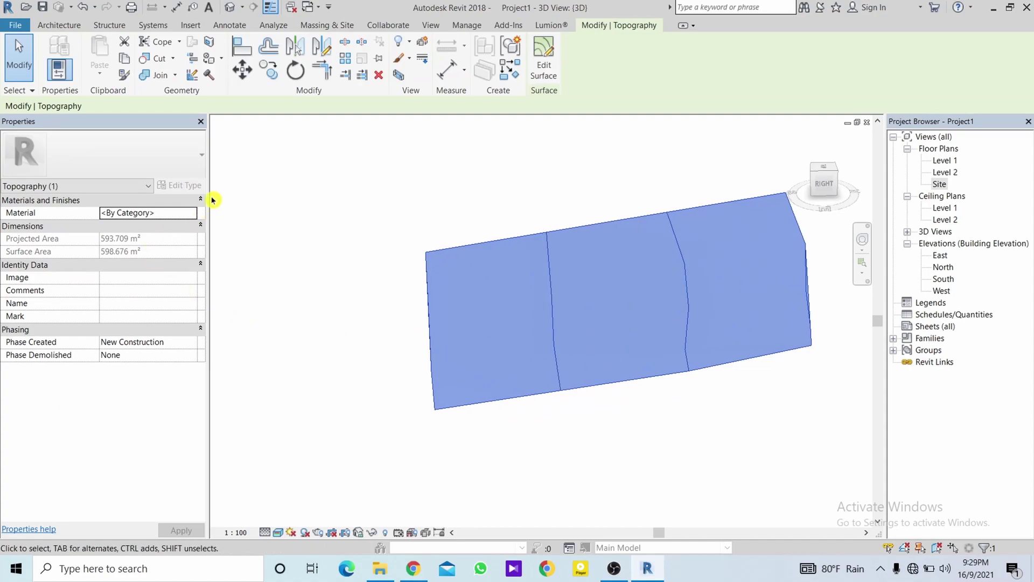
middle_drag(619, 314, 538, 298)
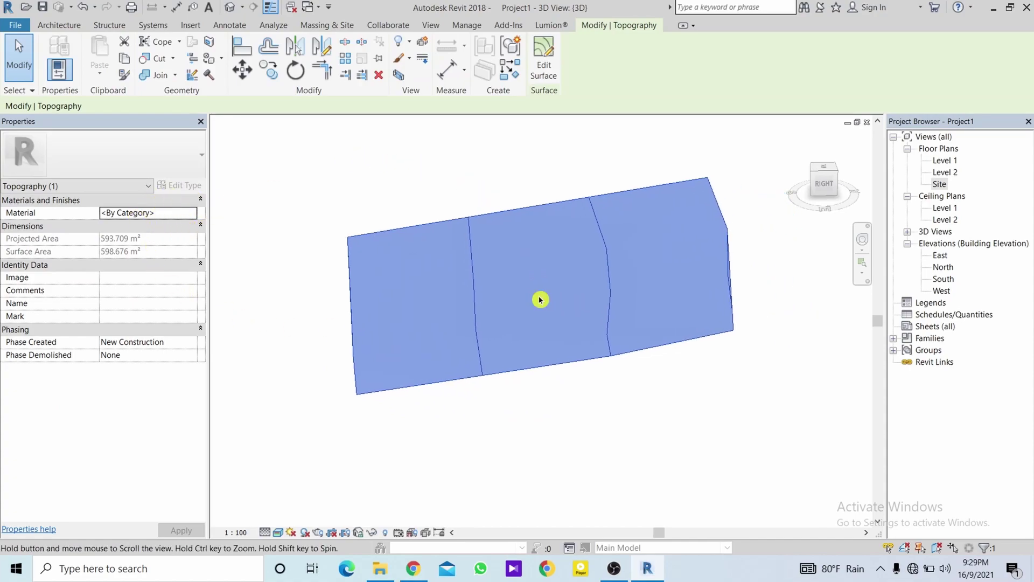
click(951, 387)
click(652, 349)
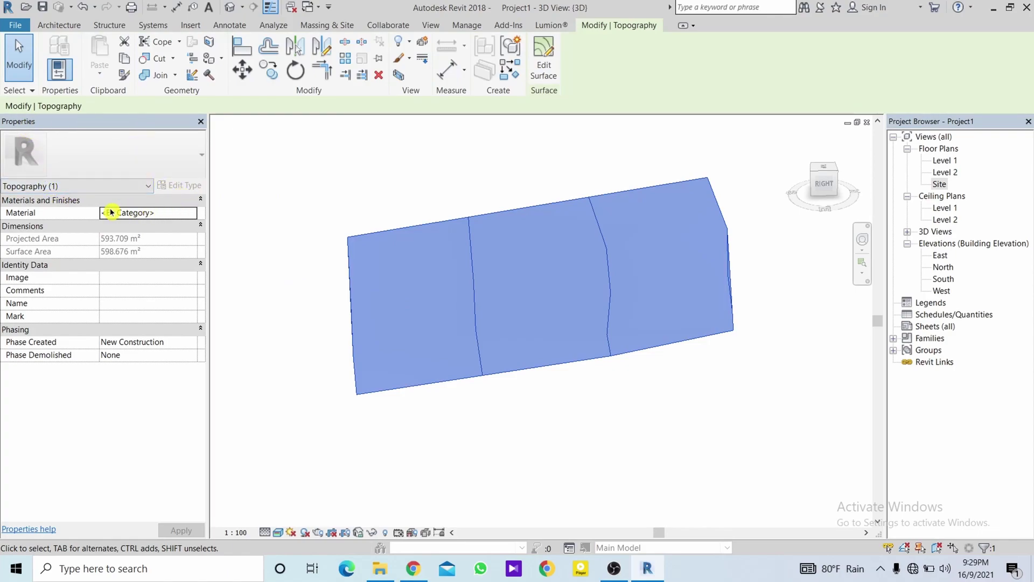
- Create a new material named 'g' from the toposurface's Material browser and view its appearance settings
click(193, 214)
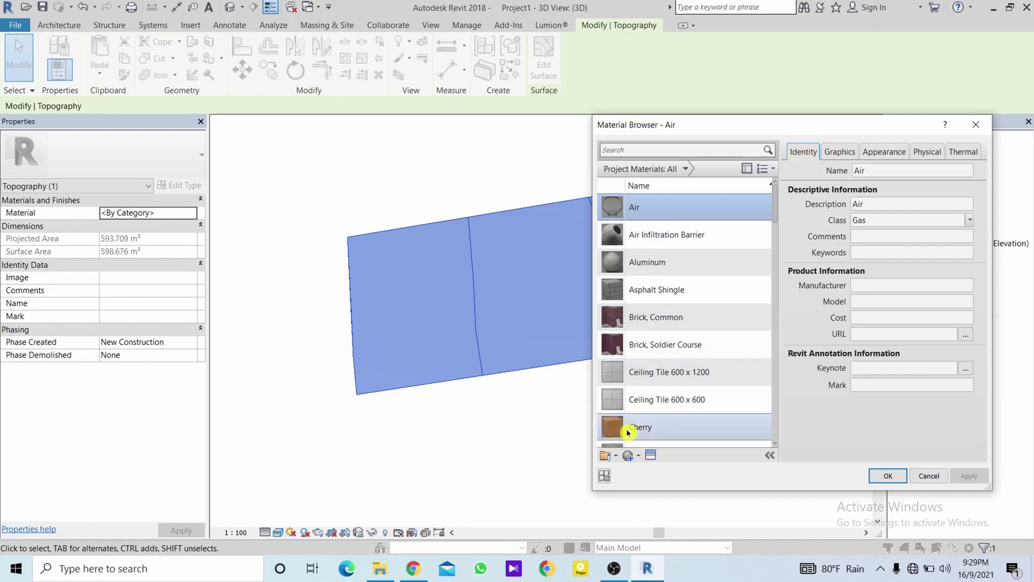
scroll(631, 431, down, 1)
click(630, 457)
click(641, 474)
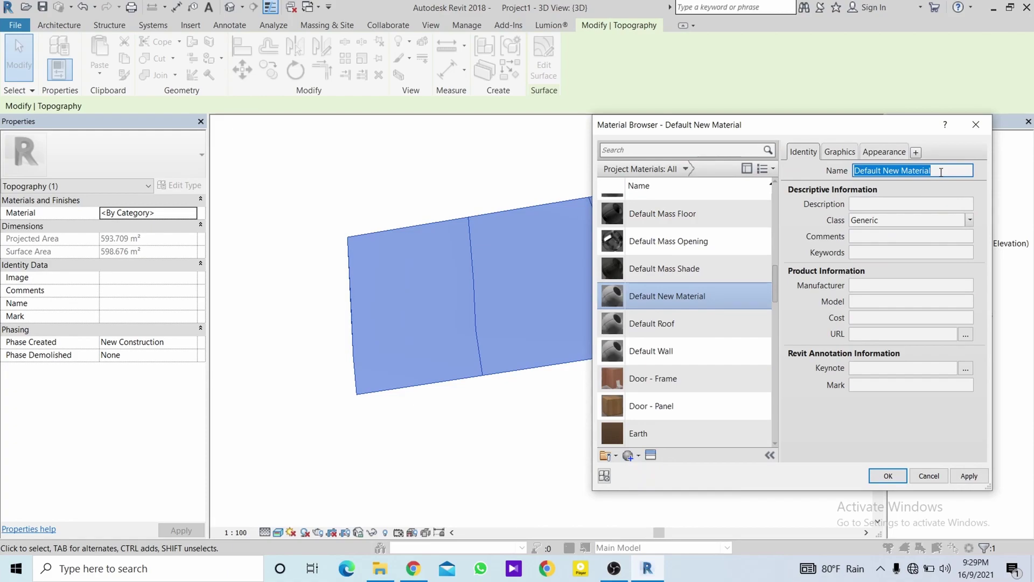
text(g)
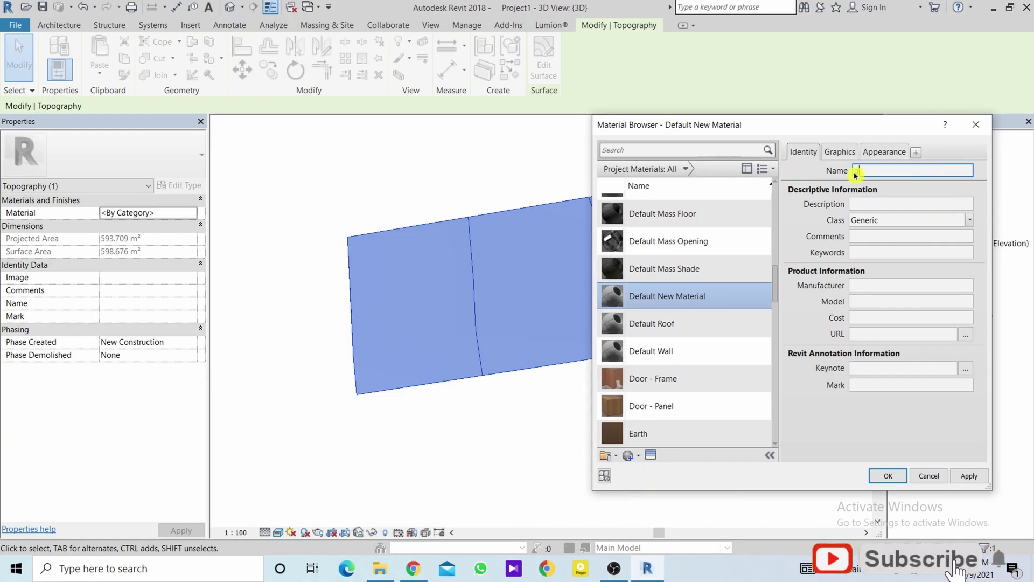
click(886, 154)
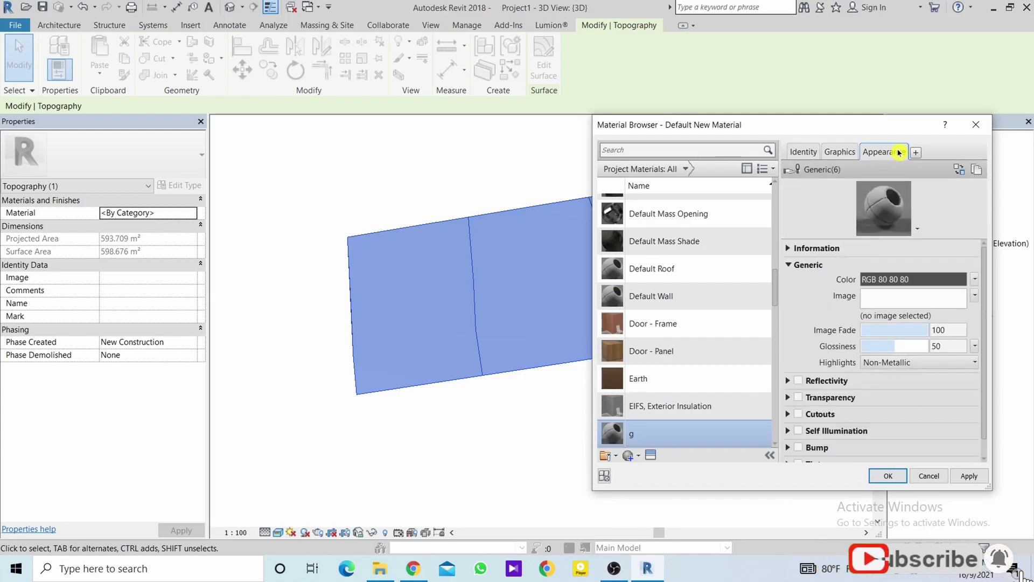
- Replace material g's appearance with Sitework's Grass - Thick and apply the change
click(652, 456)
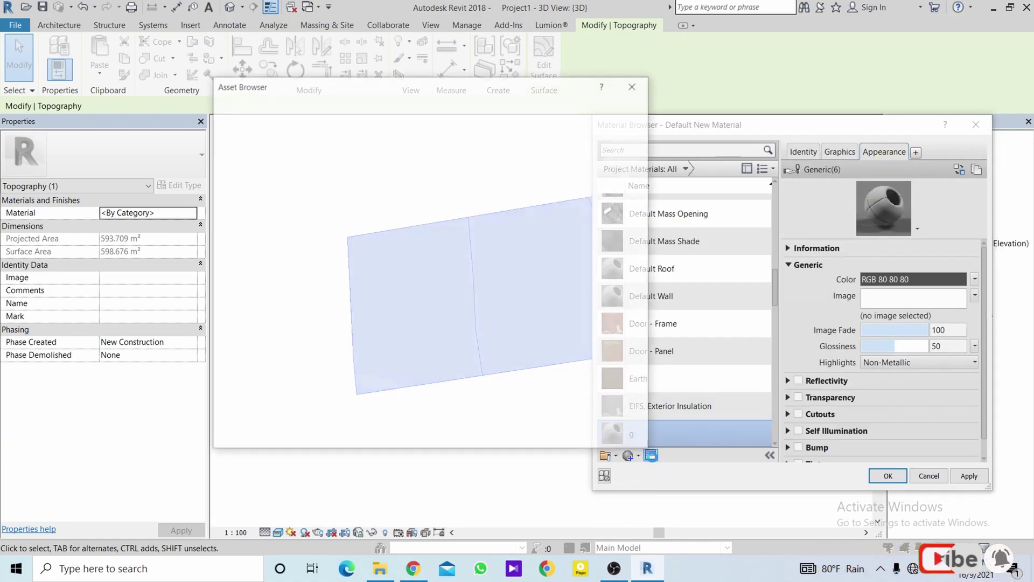
click(216, 177)
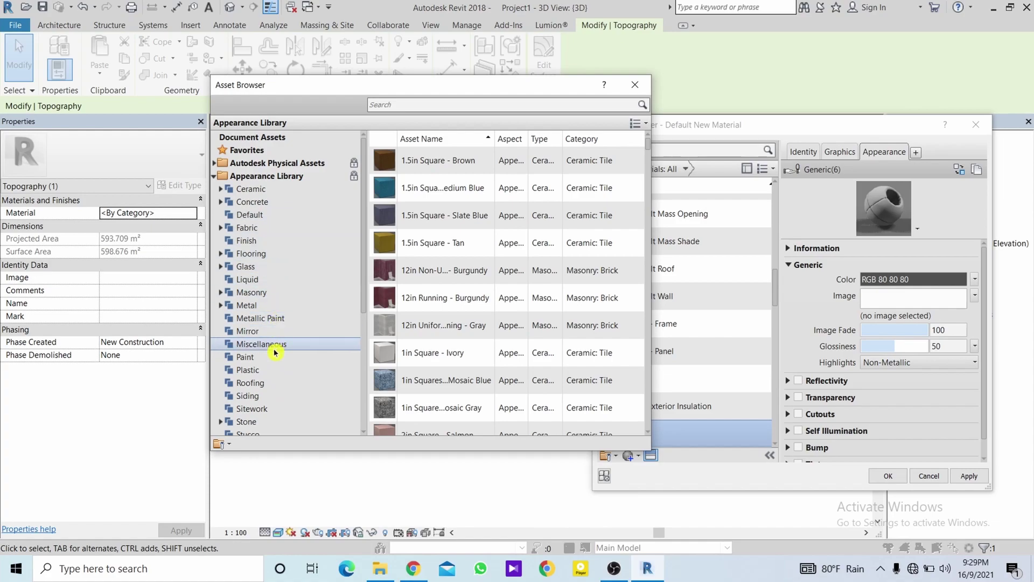
click(266, 413)
scroll(512, 306, down, 5)
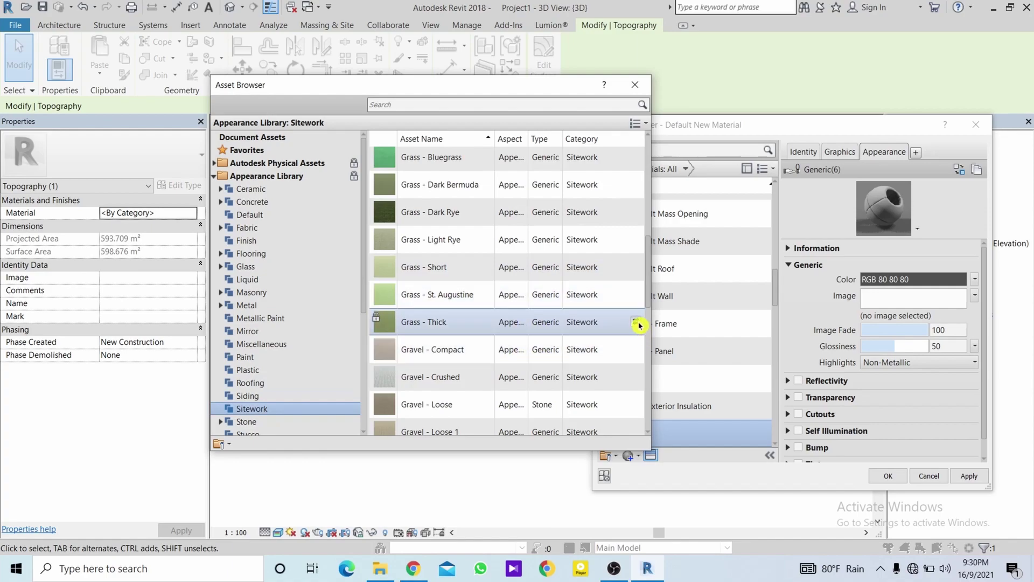
click(637, 322)
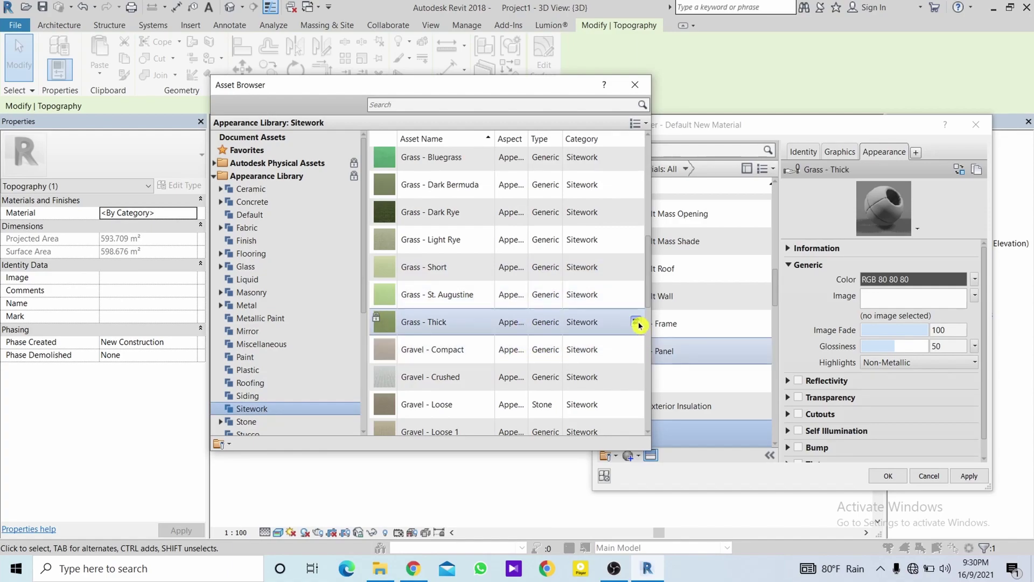
click(632, 88)
click(969, 479)
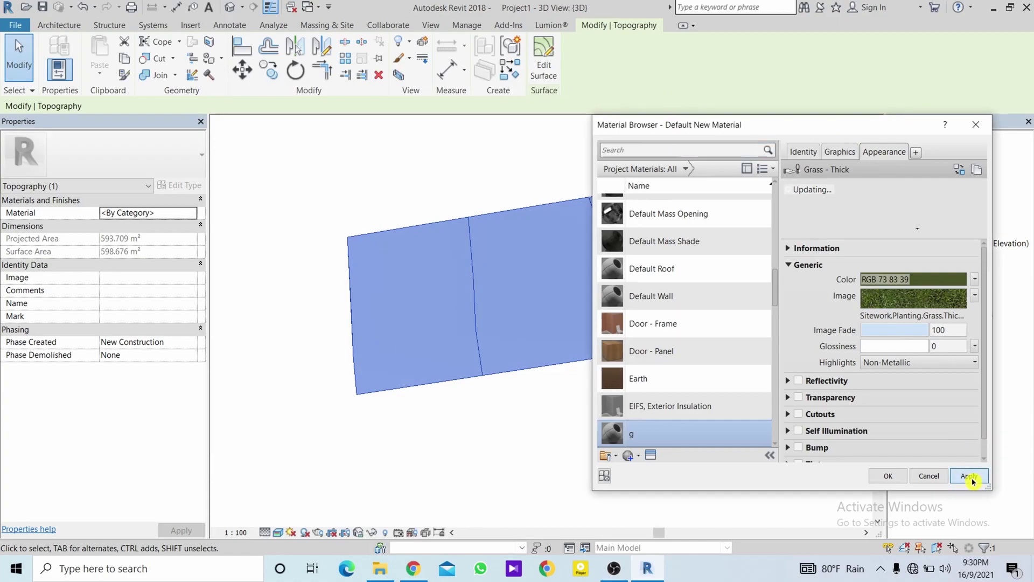
click(888, 476)
- Assign material g to the toposurface and orbit to view the green terrain
click(566, 351)
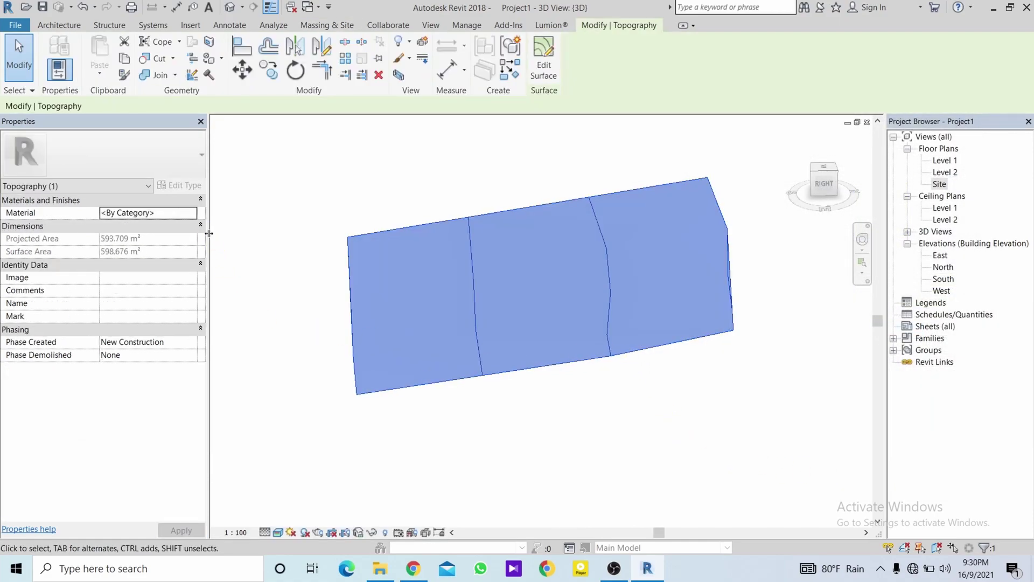
click(196, 214)
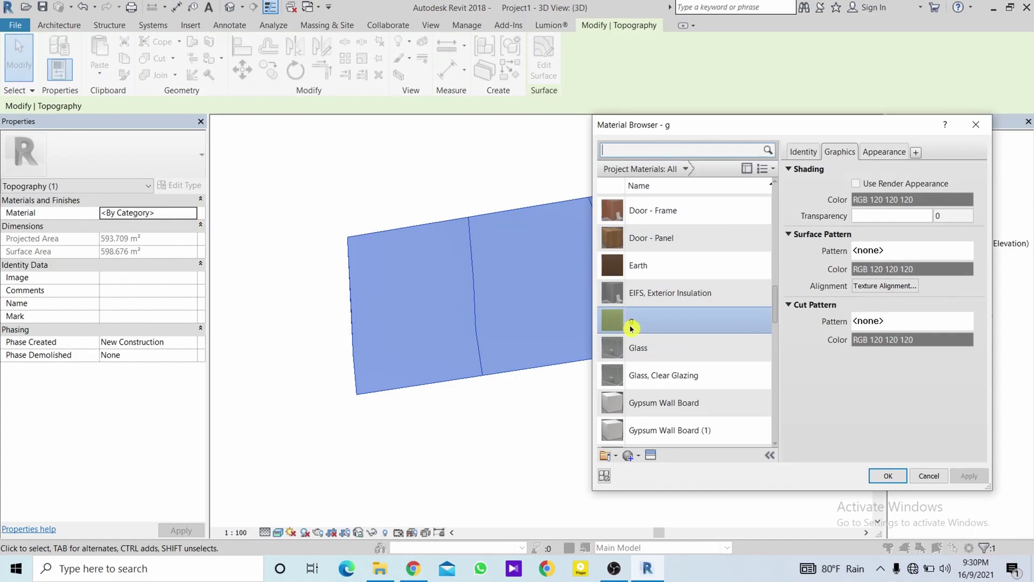
text(g)
click(641, 388)
mouse_move(607, 406)
shift+middle_down()
mouse_move(675, 417)
mouse_move(448, 461)
mouse_move(464, 244)
mouse_move(550, 549)
mouse_move(1023, 307)
shift+middle_up()
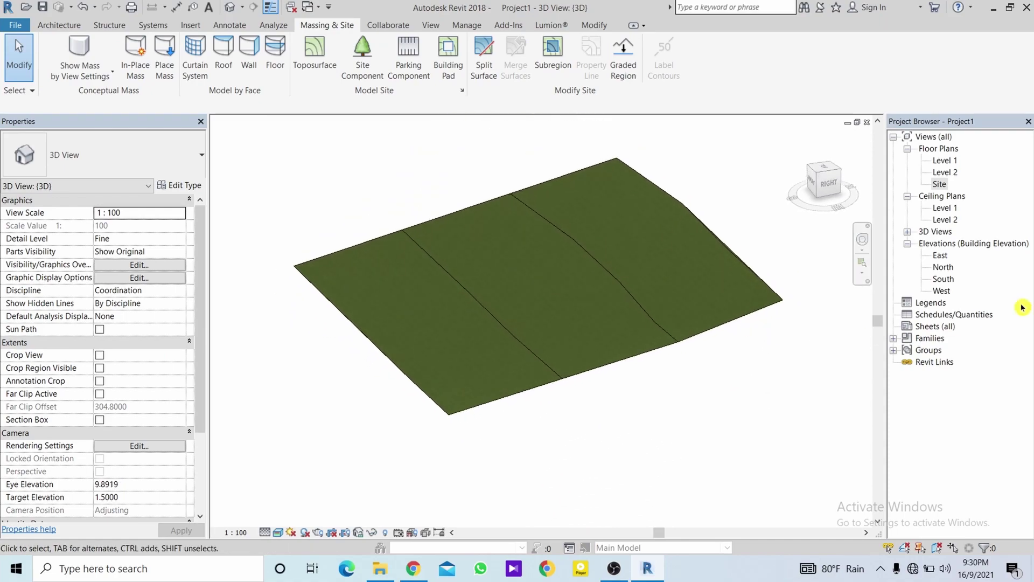
- Inspect the terrain's slope profile in the East elevation
double_click(955, 257)
middle_drag(491, 416, 516, 417)
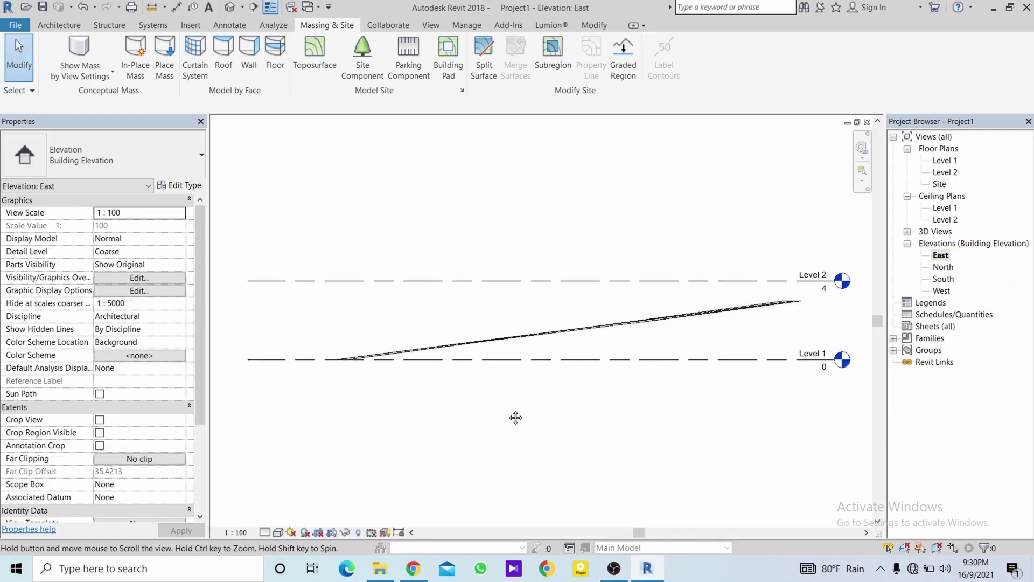
scroll(336, 353, up, 2)
scroll(322, 361, up, 2)
scroll(329, 352, up, 2)
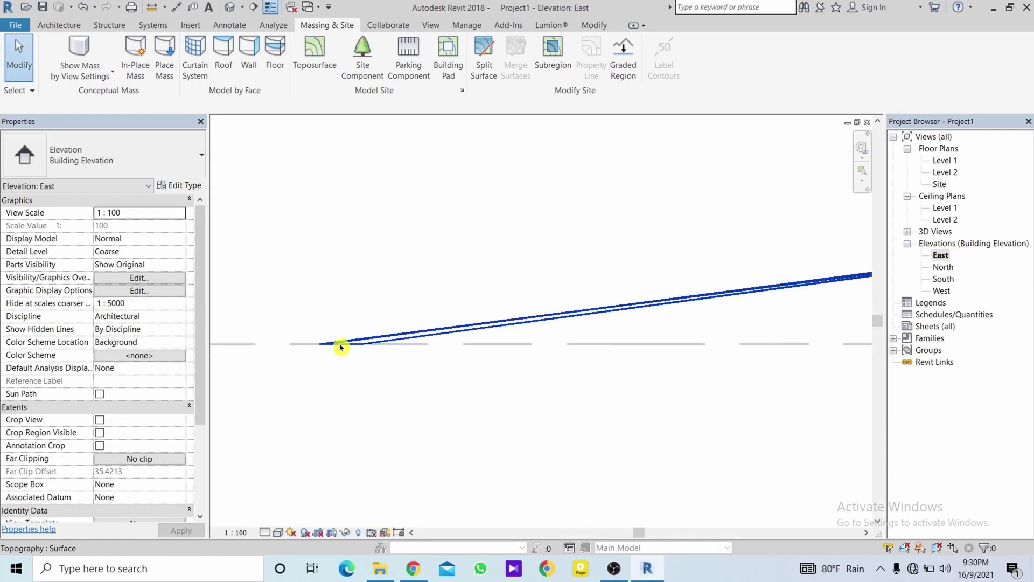
scroll(350, 345, down, 2)
scroll(379, 340, down, 2)
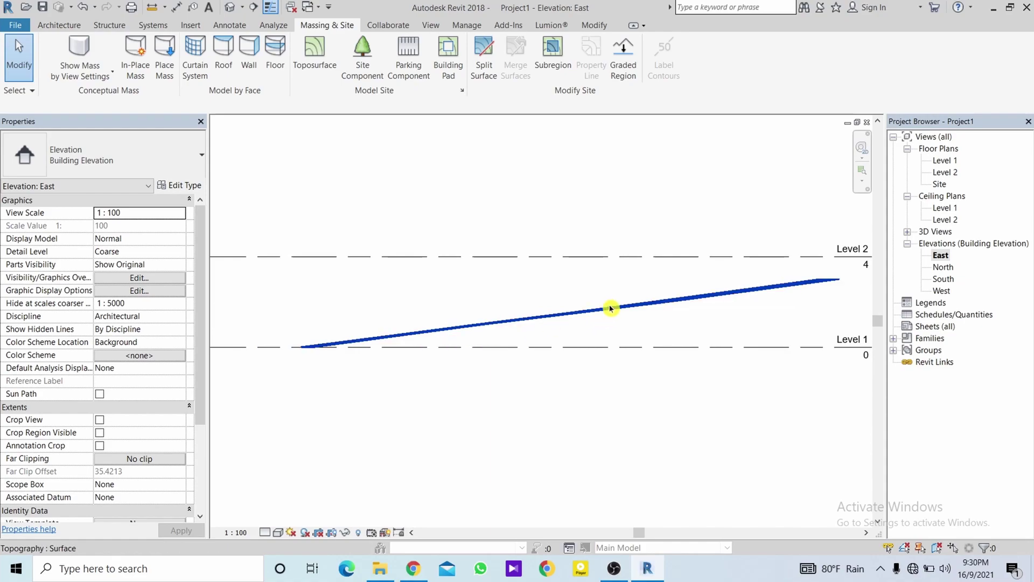
middle_drag(613, 308, 520, 360)
scroll(716, 345, down, 1)
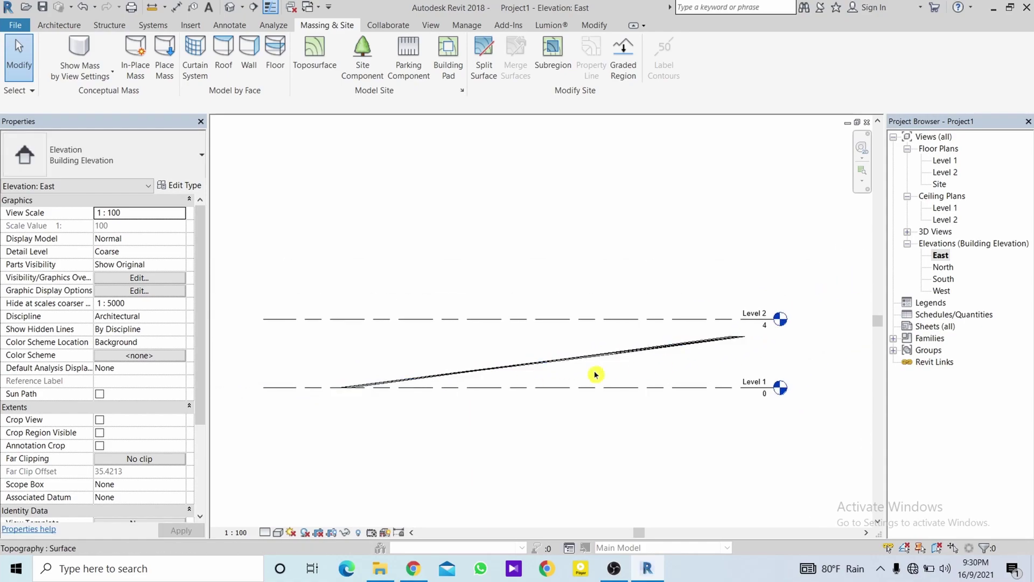
- Return to the Site floor plan and frame the toposurface outline
click(943, 162)
double_click(940, 184)
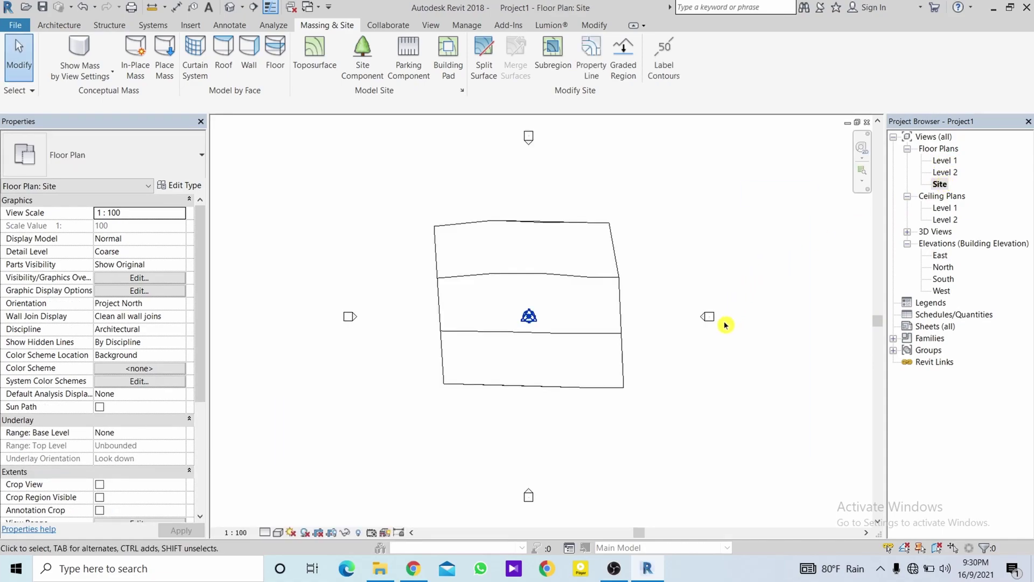
click(628, 302)
middle_drag(628, 303, 540, 361)
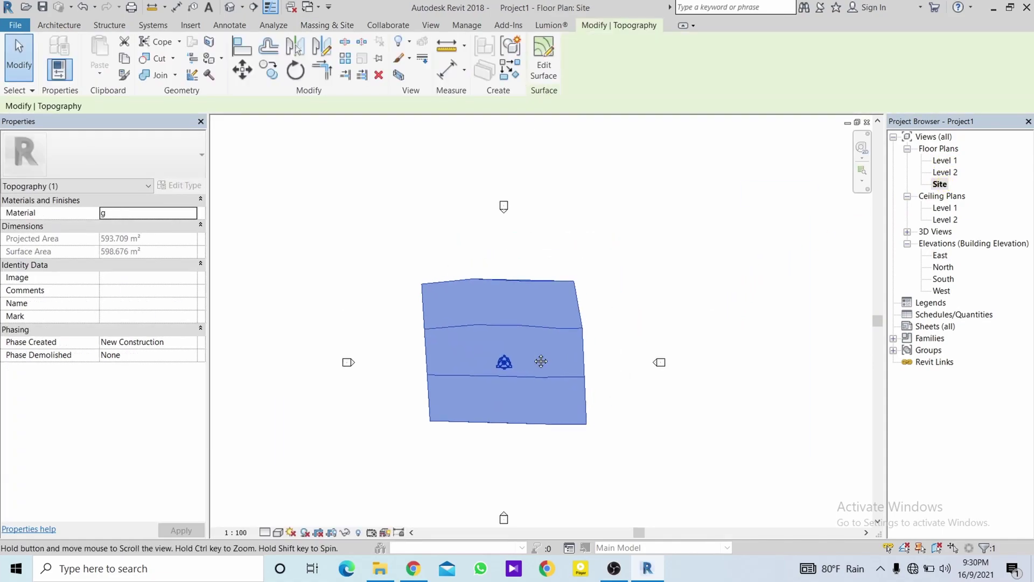
scroll(504, 345, up, 3)
click(690, 294)
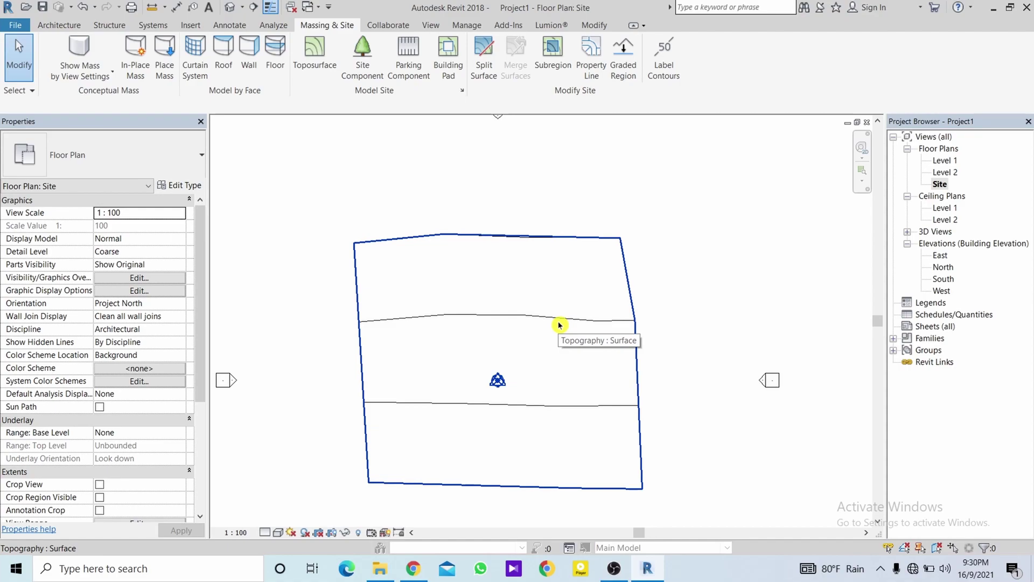
middle_drag(610, 339, 658, 291)
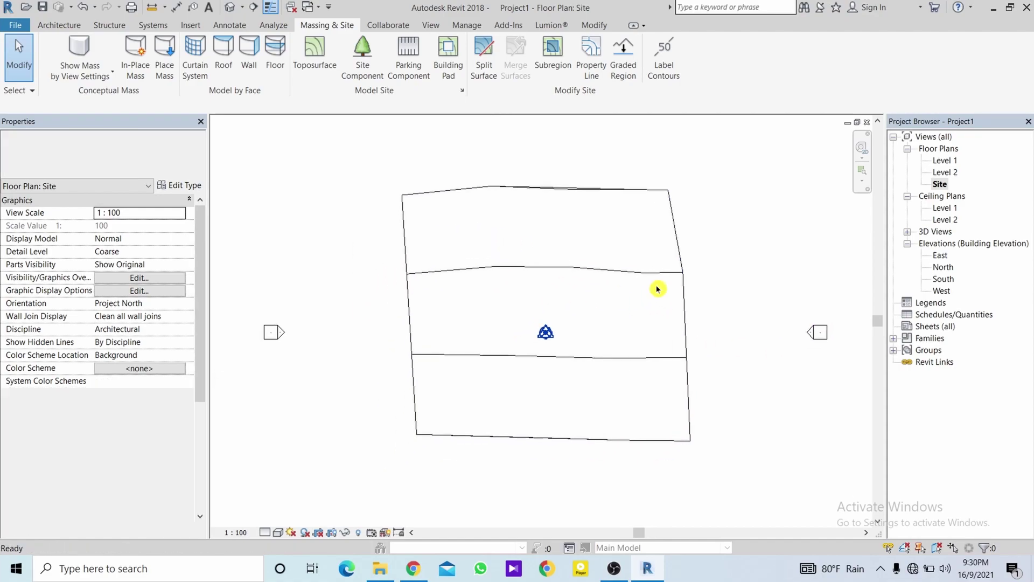
- Start a wall and draw a first arc wall along the terrace edge
click(46, 25)
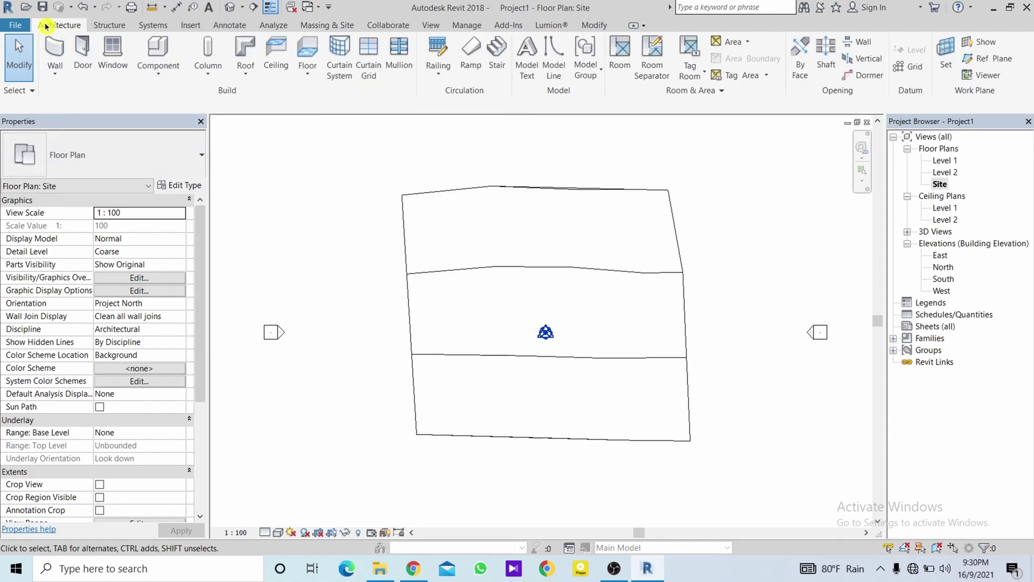
click(54, 46)
scroll(393, 266, up, 2)
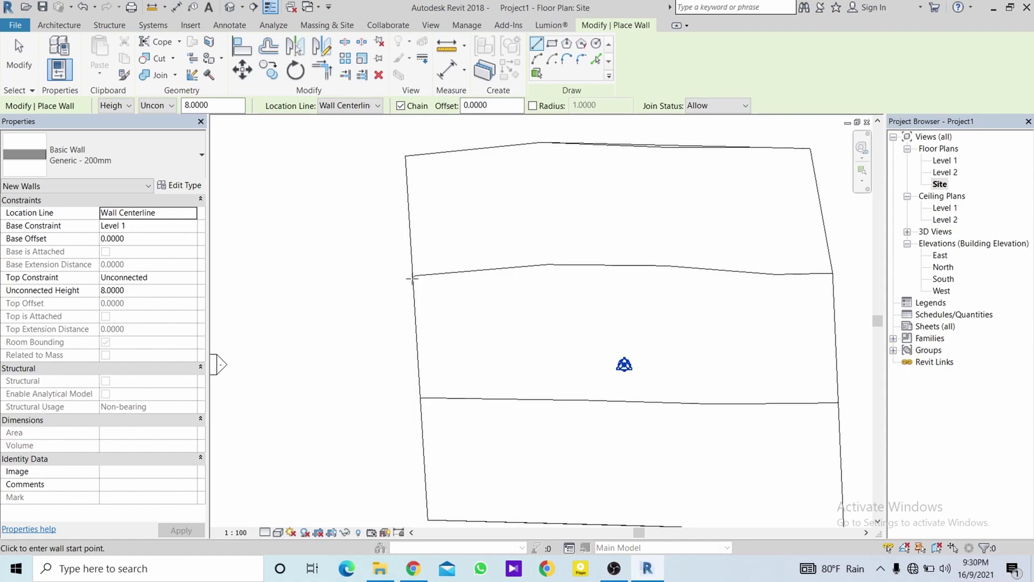
click(412, 276)
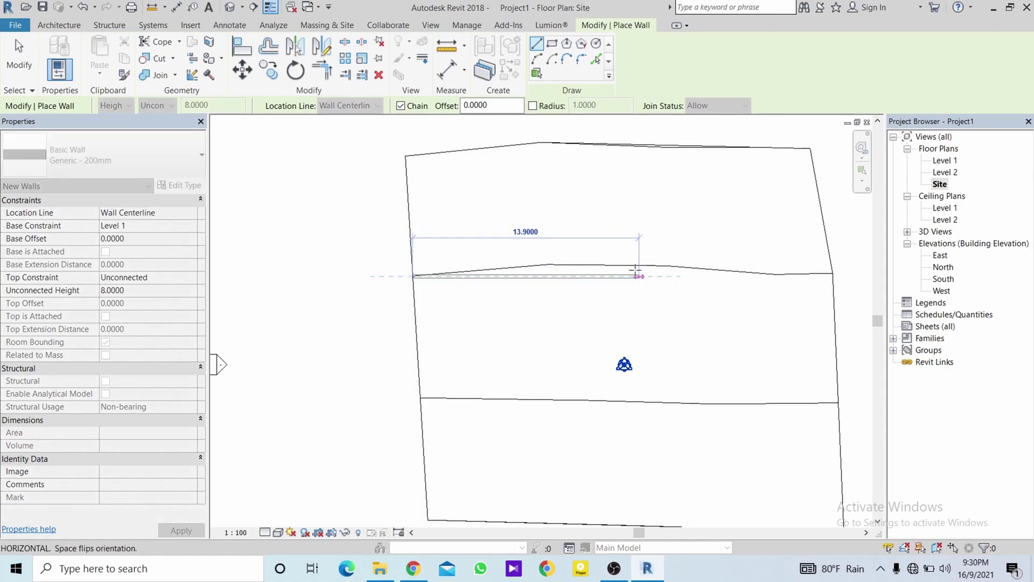
click(537, 60)
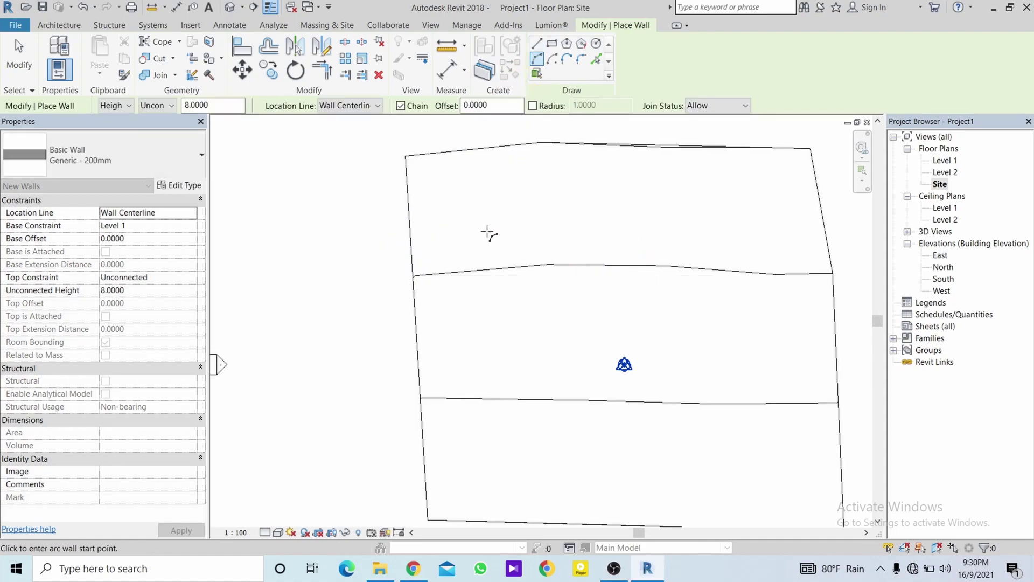
click(413, 277)
click(656, 263)
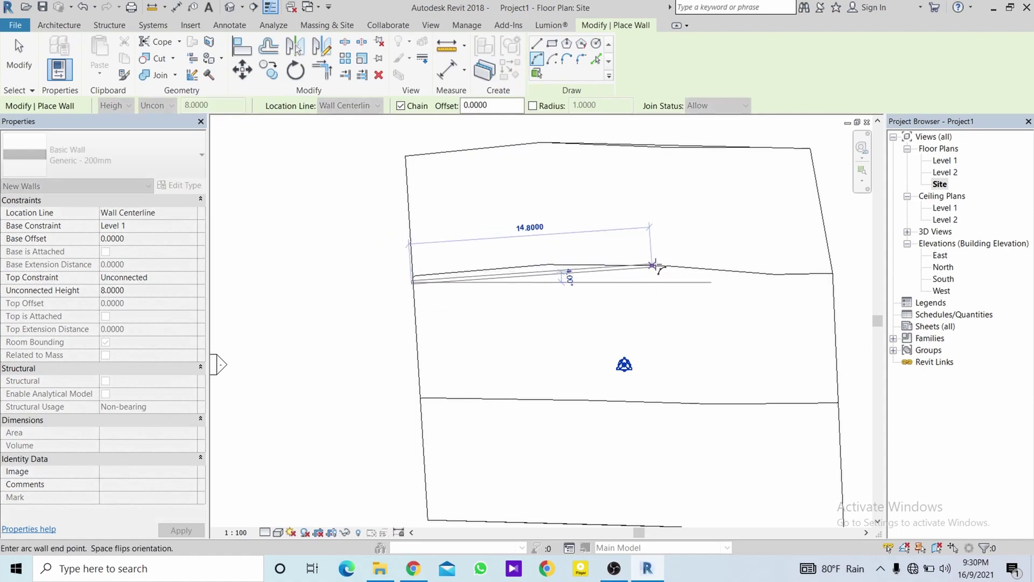
scroll(545, 266, up, 3)
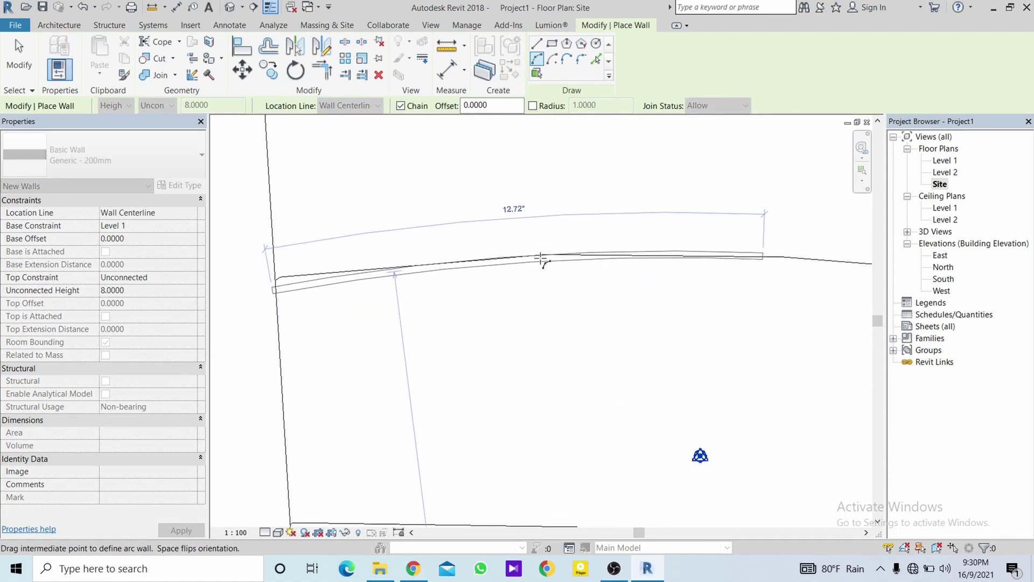
click(543, 264)
- Try a second arc wall toward the right edge, then cancel the curved wall
mouse_move(729, 290)
middle_down()
mouse_move(448, 292)
mouse_move(388, 270)
middle_up()
scroll(388, 269, down, 1)
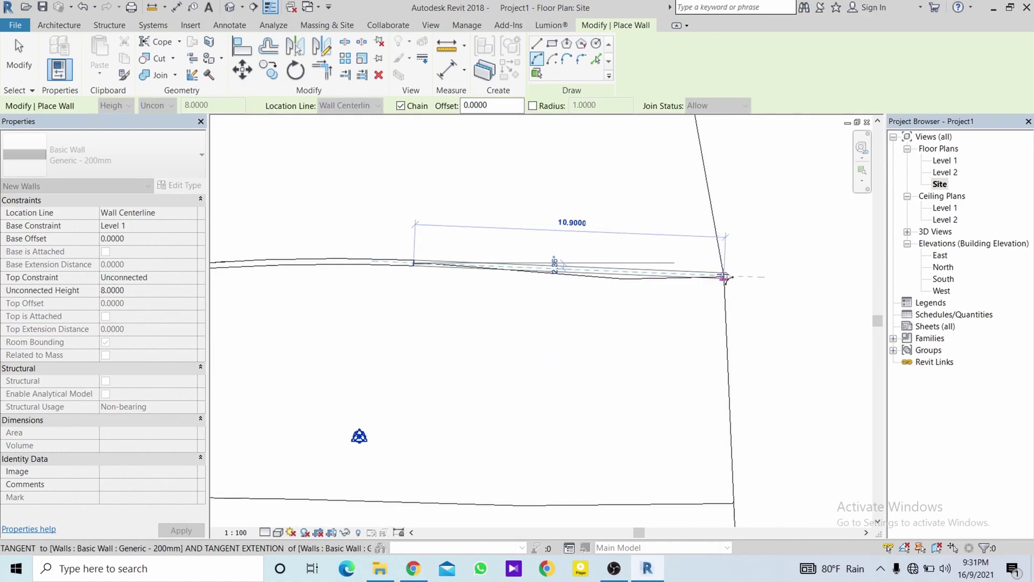
click(724, 276)
scroll(647, 286, up, 2)
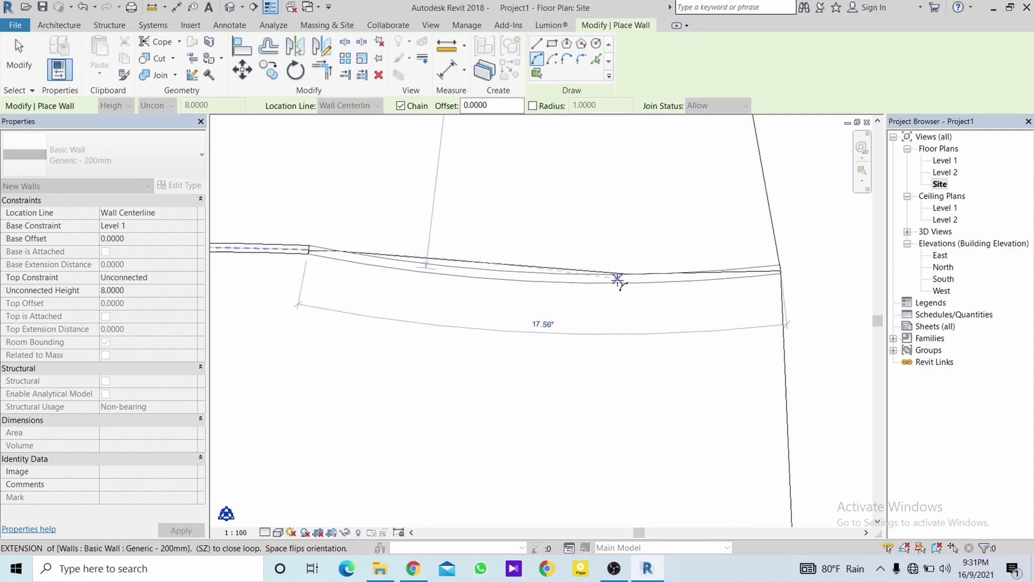
click(618, 279)
scroll(619, 281, down, 2)
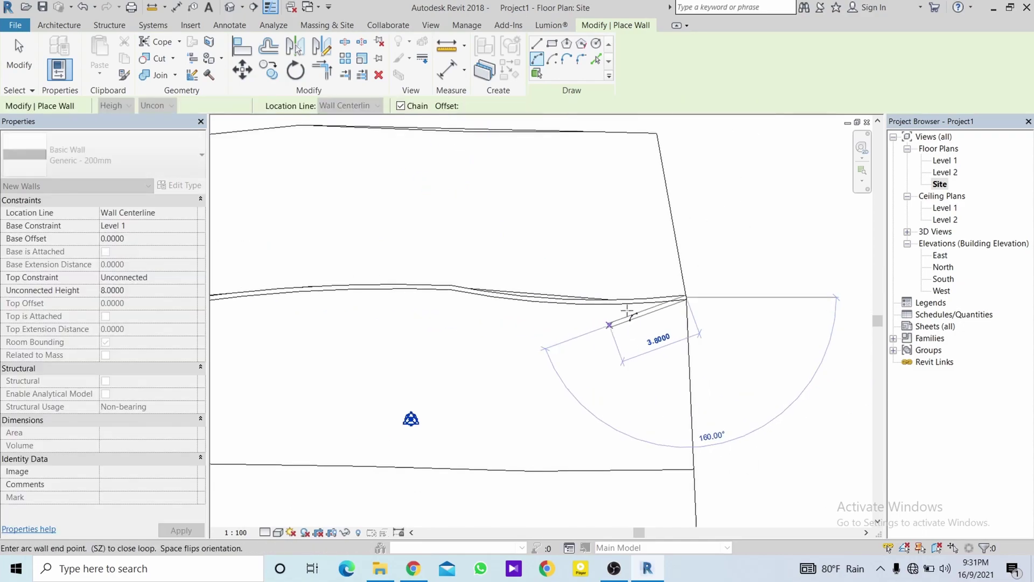
right_click(684, 269)
click(690, 274)
scroll(477, 176, down, 2)
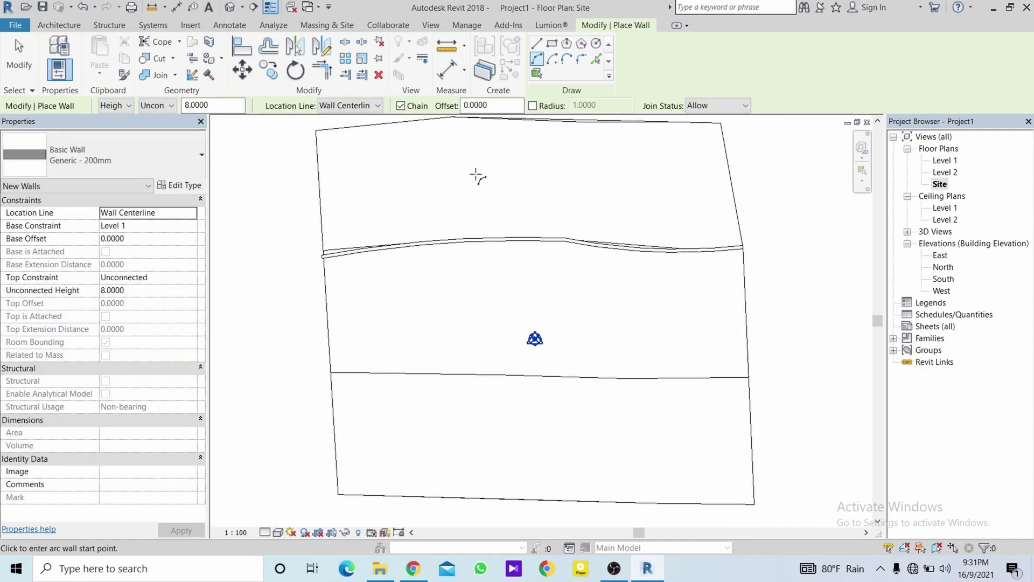
- Draw a straight Generic - 200mm wall across the lower terrace, edge to edge
click(537, 47)
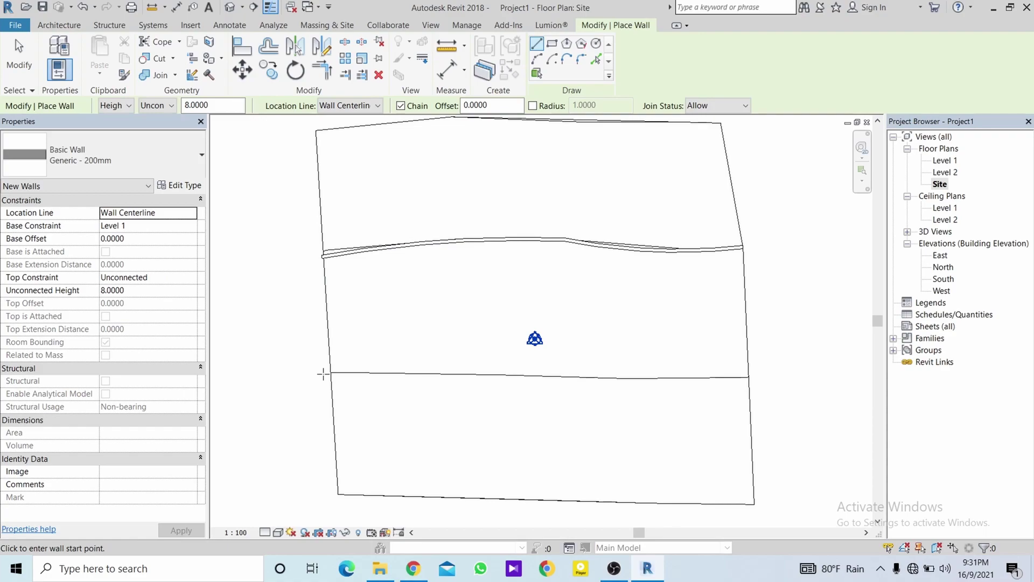
click(323, 374)
click(754, 374)
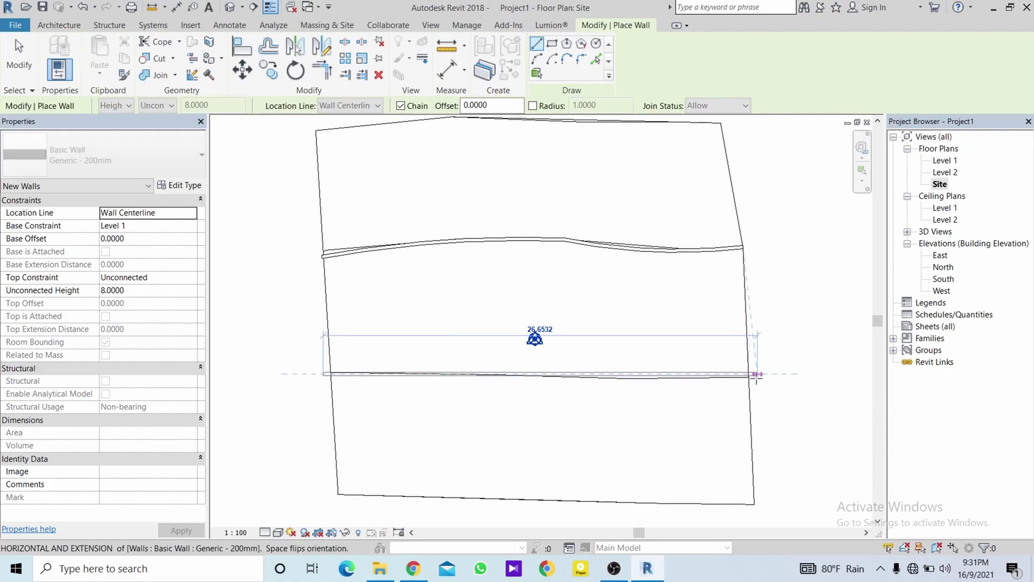
key(Escape)
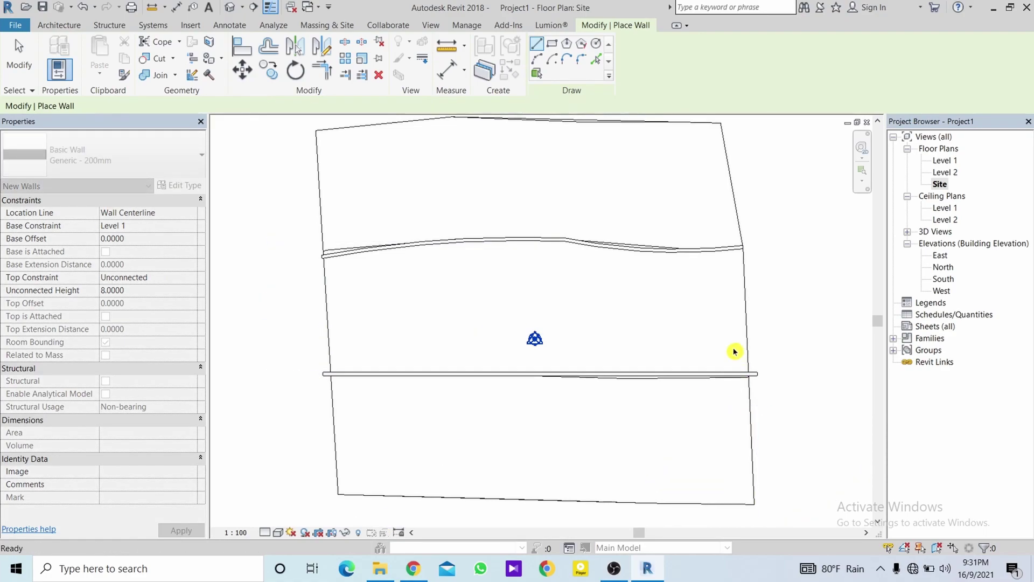
key(Escape)
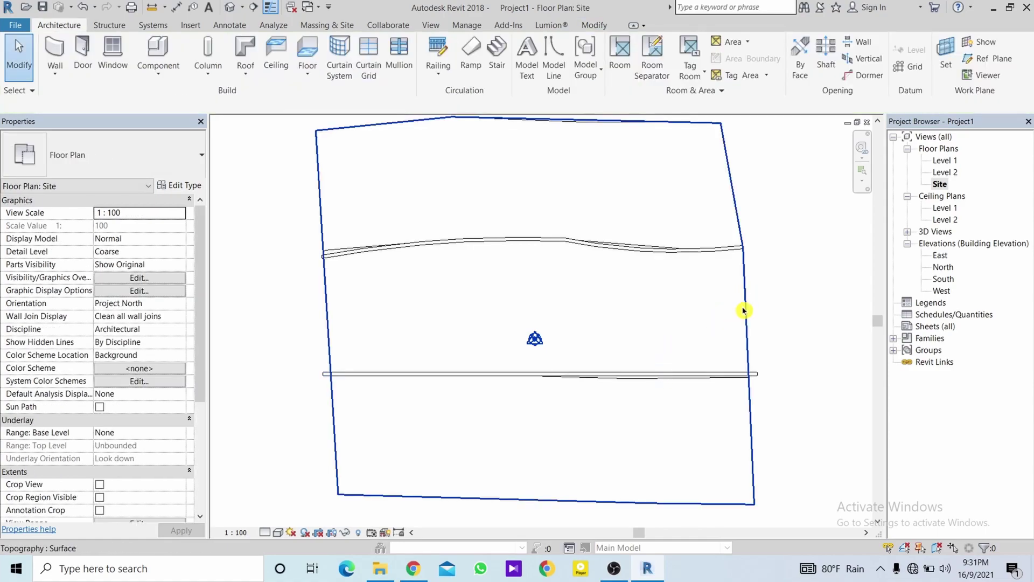
click(745, 310)
- Put the toposurface into Edit Surface mode and zoom in on the upper wall's left end
middle_drag(716, 296, 700, 359)
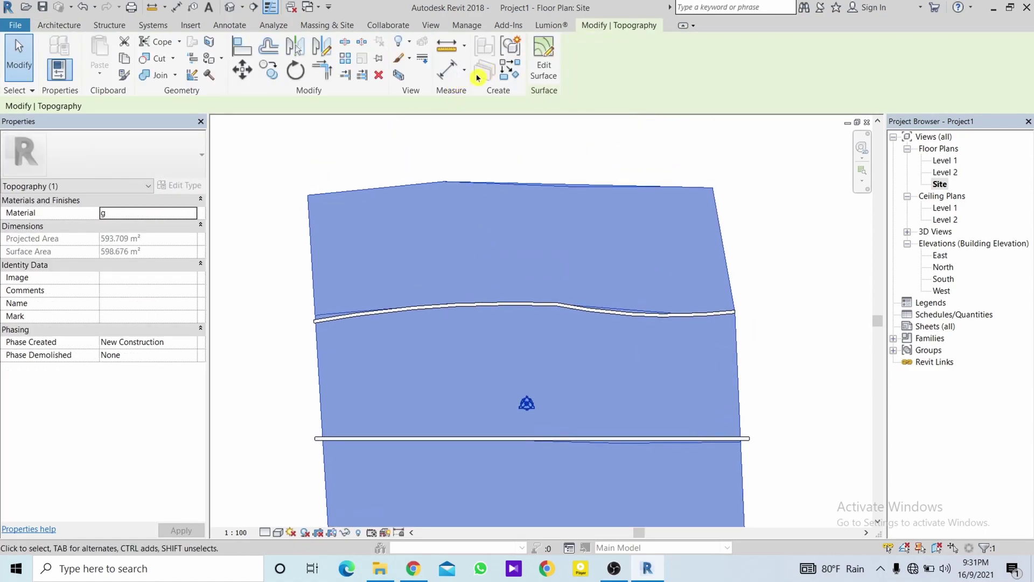
click(545, 58)
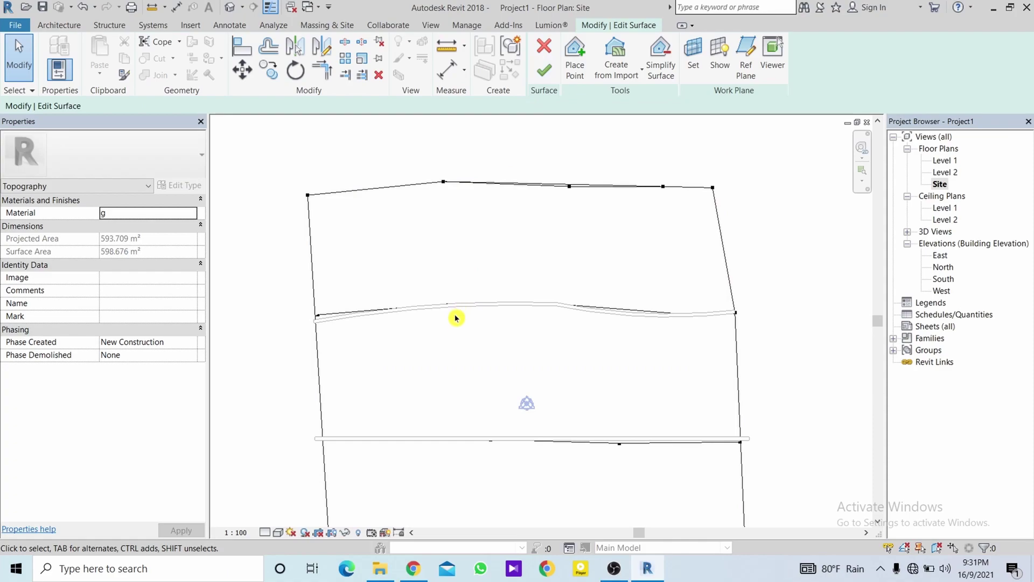
scroll(383, 351, up, 3)
middle_drag(383, 351, 562, 312)
- Move the elevation 2.0000 interior point near the upper wall onto the wall line
drag(473, 240, 702, 377)
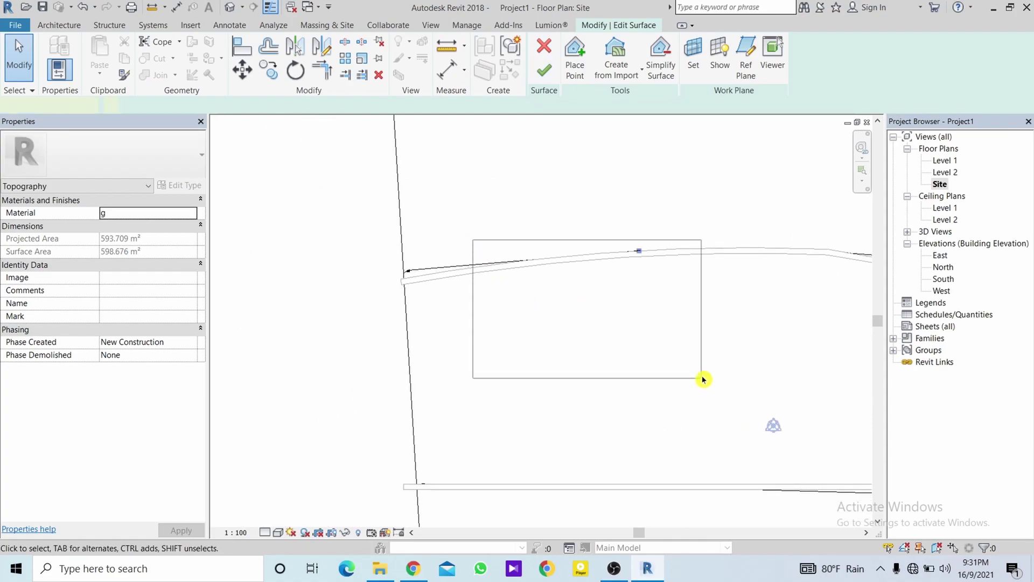
drag(494, 236, 805, 346)
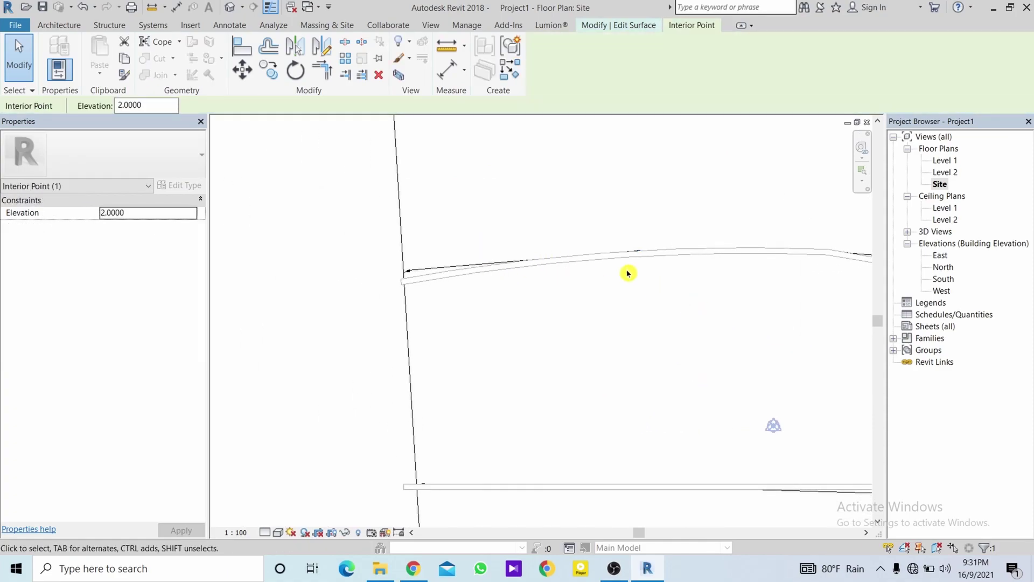
scroll(626, 272, up, 2)
scroll(654, 229, up, 2)
scroll(642, 250, up, 3)
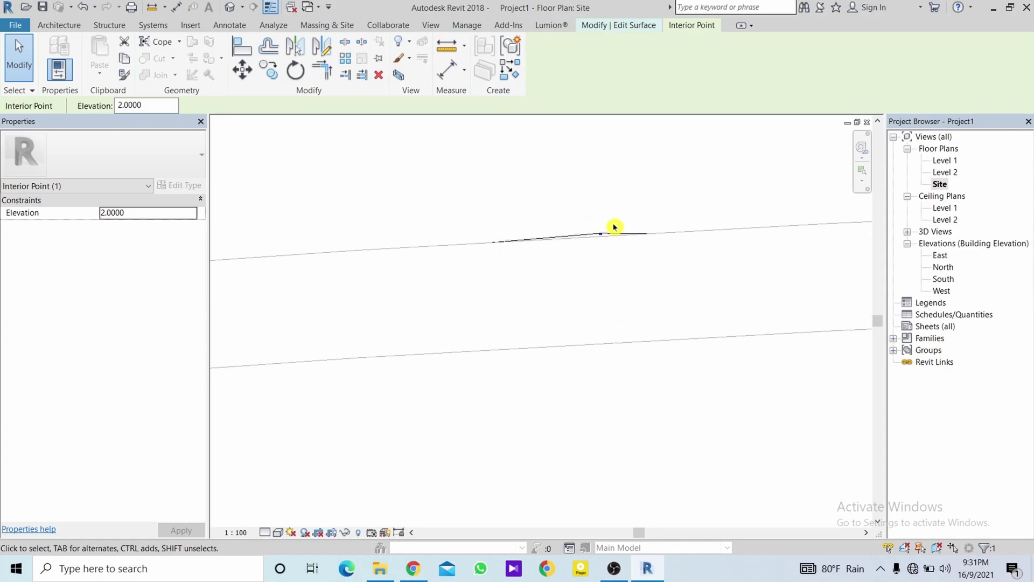
drag(580, 215, 683, 308)
mouse_move(600, 233)
mouse_down()
mouse_move(625, 234)
mouse_move(631, 248)
mouse_up()
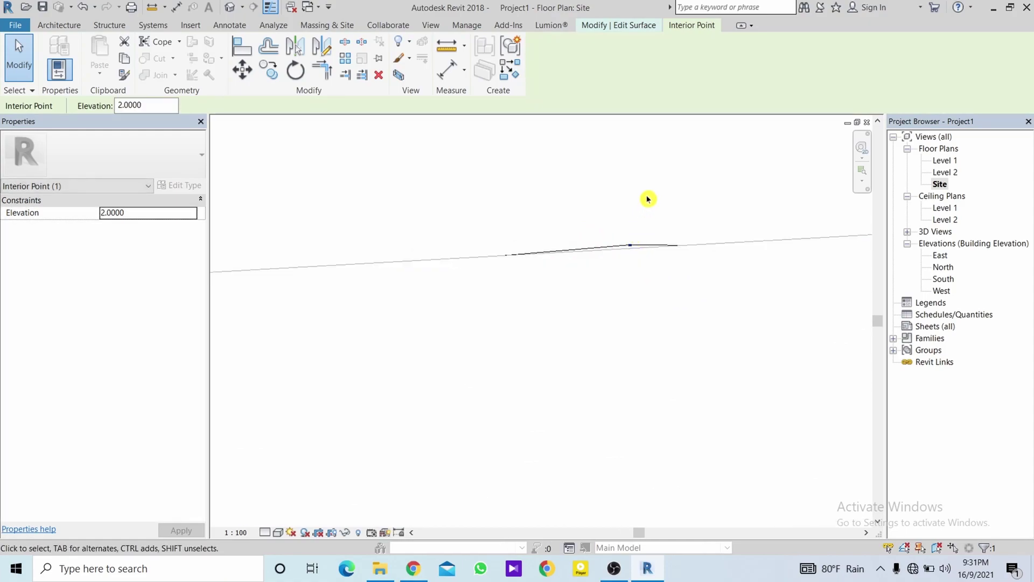
click(677, 267)
click(634, 231)
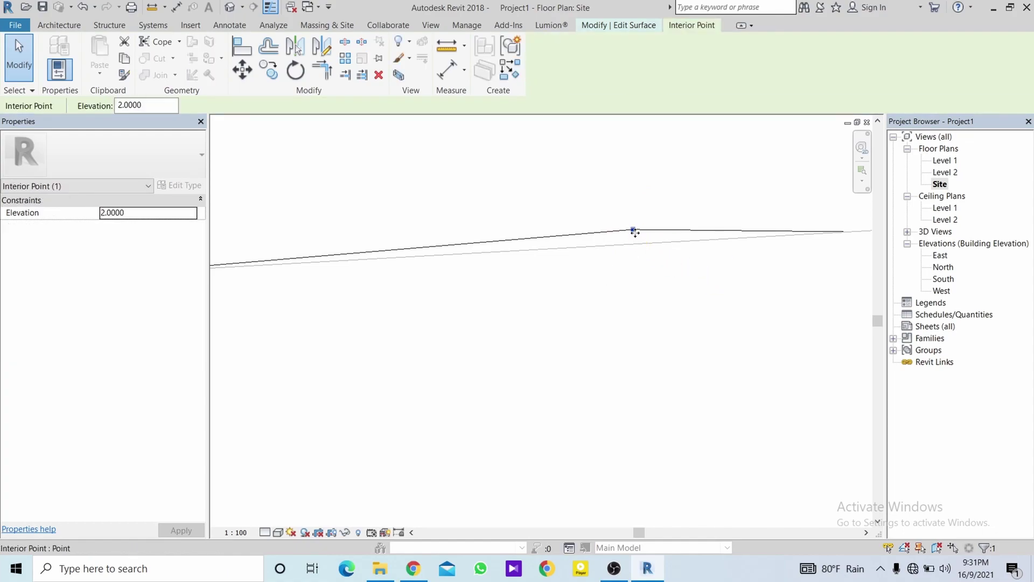
drag(631, 235, 631, 243)
middle_drag(607, 286, 572, 355)
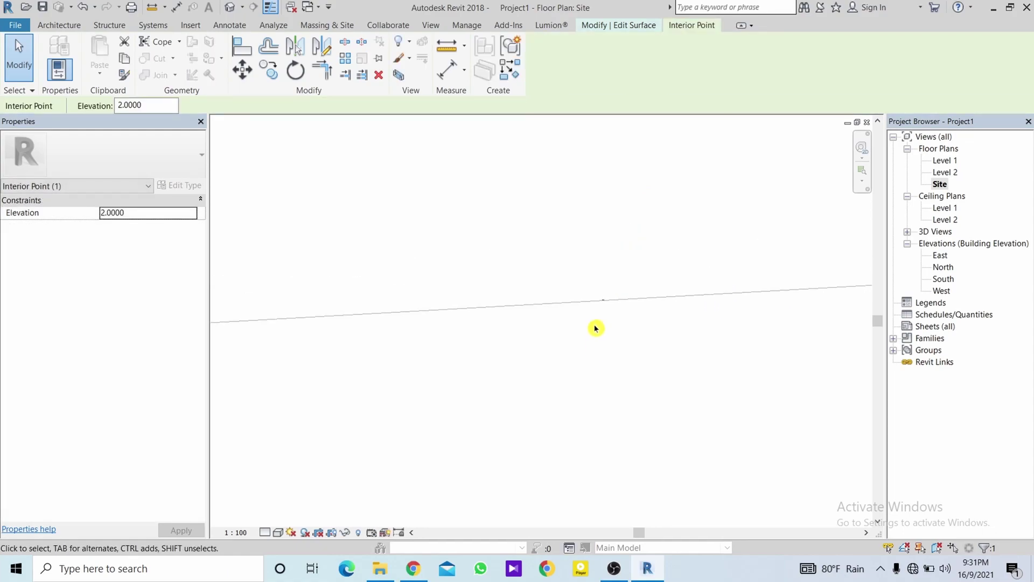
- Move the point near the upper wall's left end down onto the wall
scroll(729, 363, down, 2)
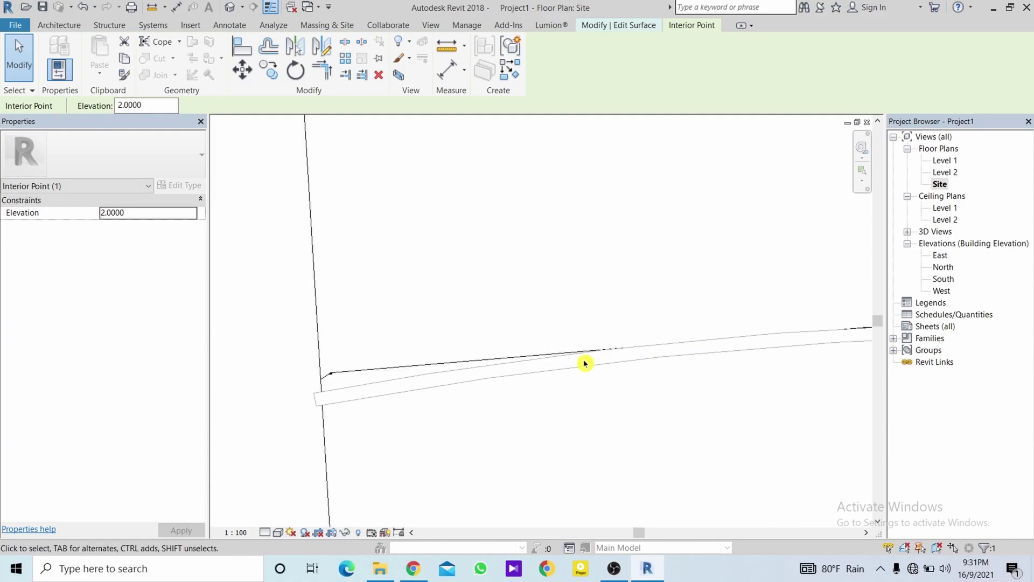
drag(250, 342, 429, 401)
scroll(334, 376, up, 2)
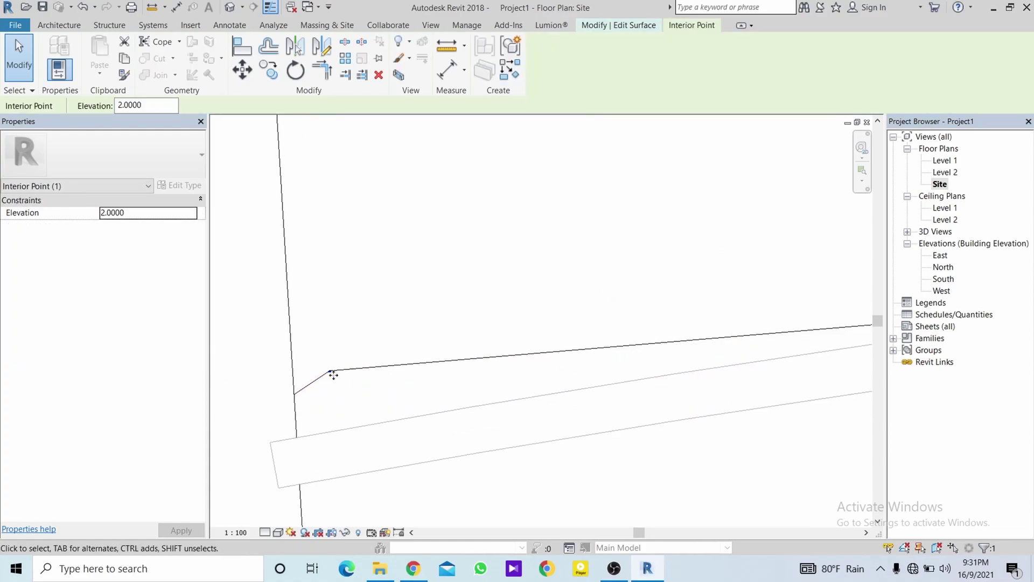
drag(332, 372, 306, 434)
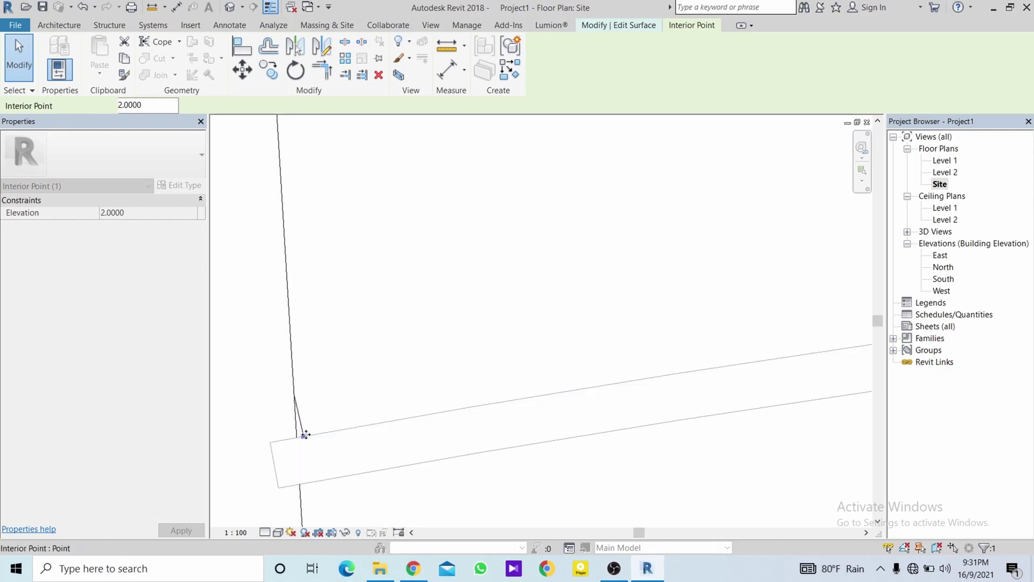
click(398, 341)
scroll(570, 397, down, 3)
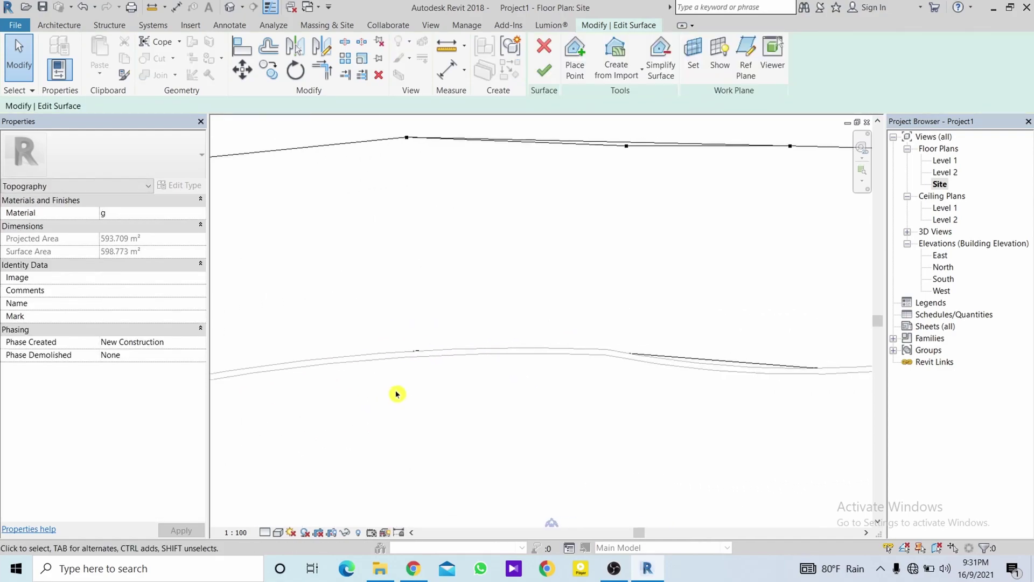
- Move the next two elevation 2.0000 points up-left onto the upper wall line
drag(453, 298, 623, 366)
click(632, 354)
scroll(637, 365, up, 1)
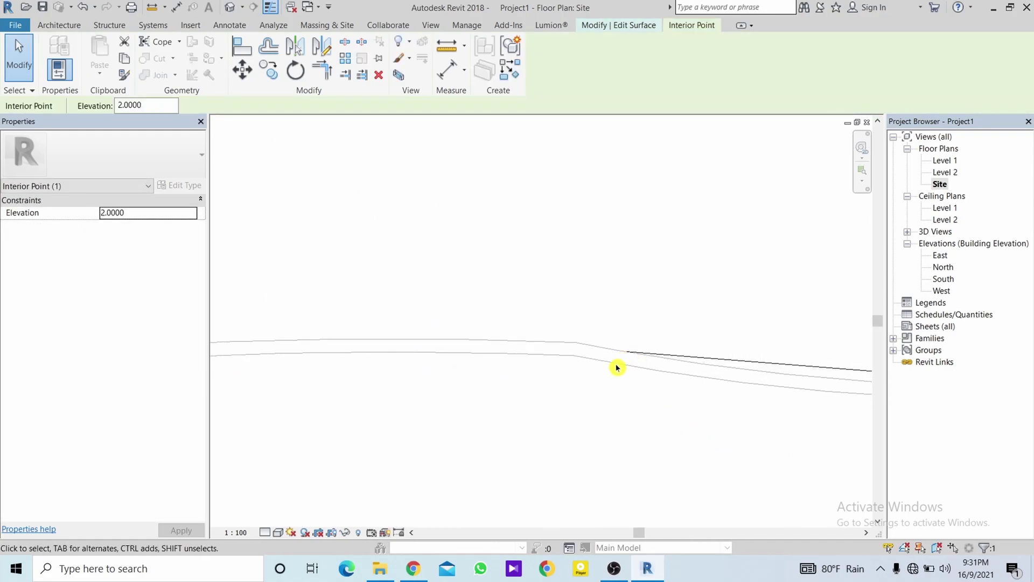
scroll(619, 365, up, 1)
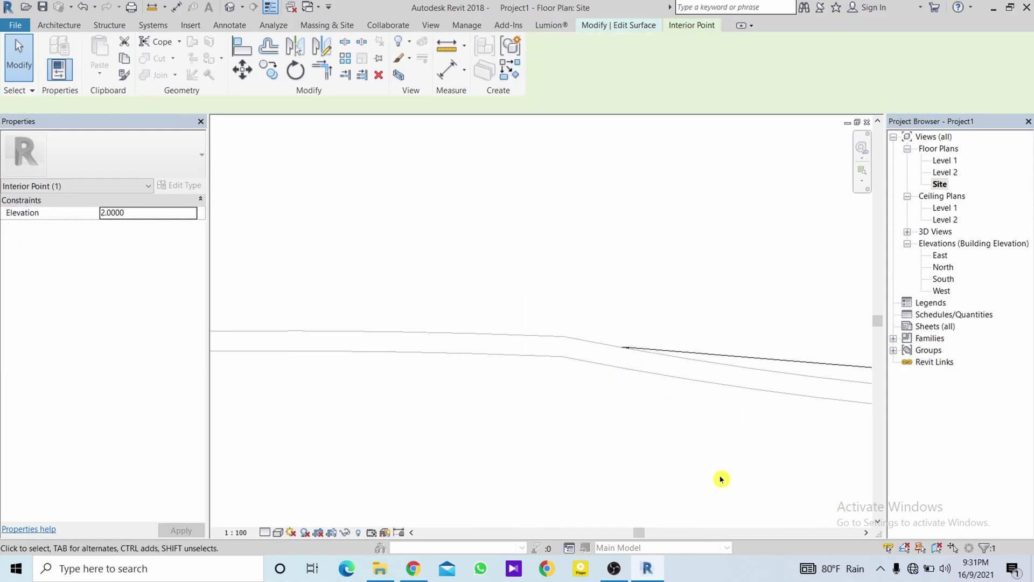
drag(596, 322, 693, 377)
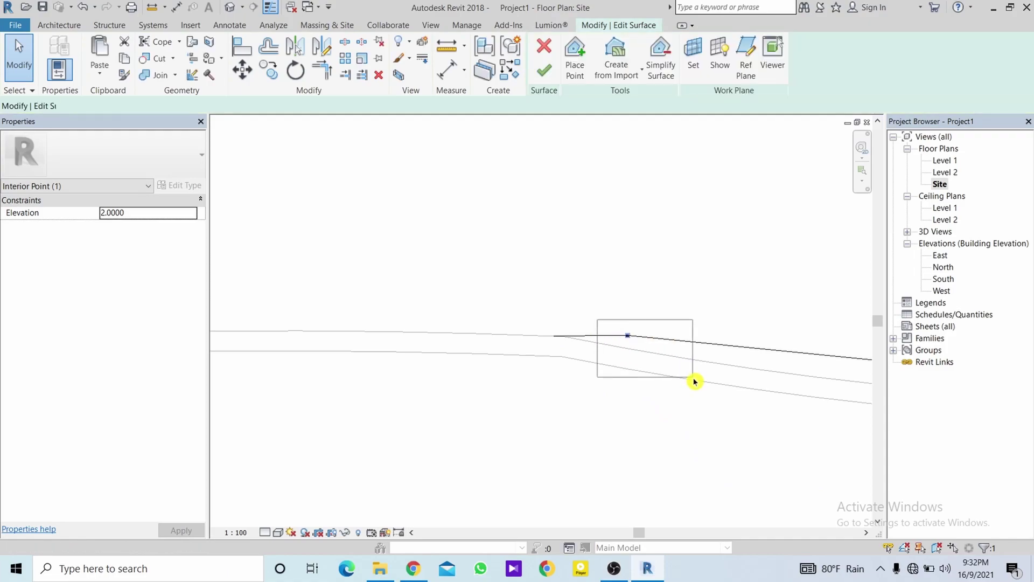
mouse_move(632, 345)
mouse_down()
mouse_move(627, 335)
mouse_move(624, 351)
mouse_up()
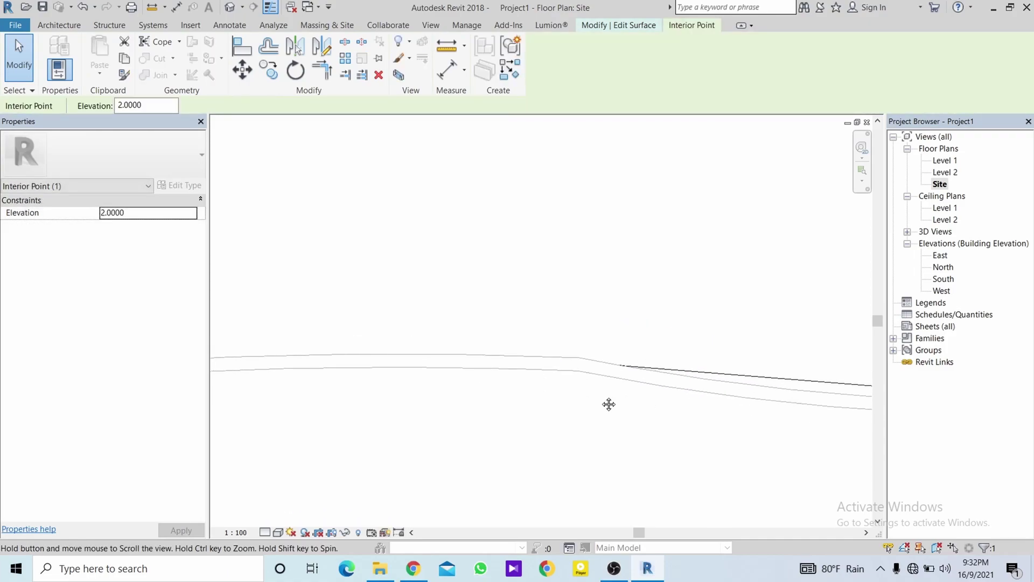
drag(434, 320, 680, 501)
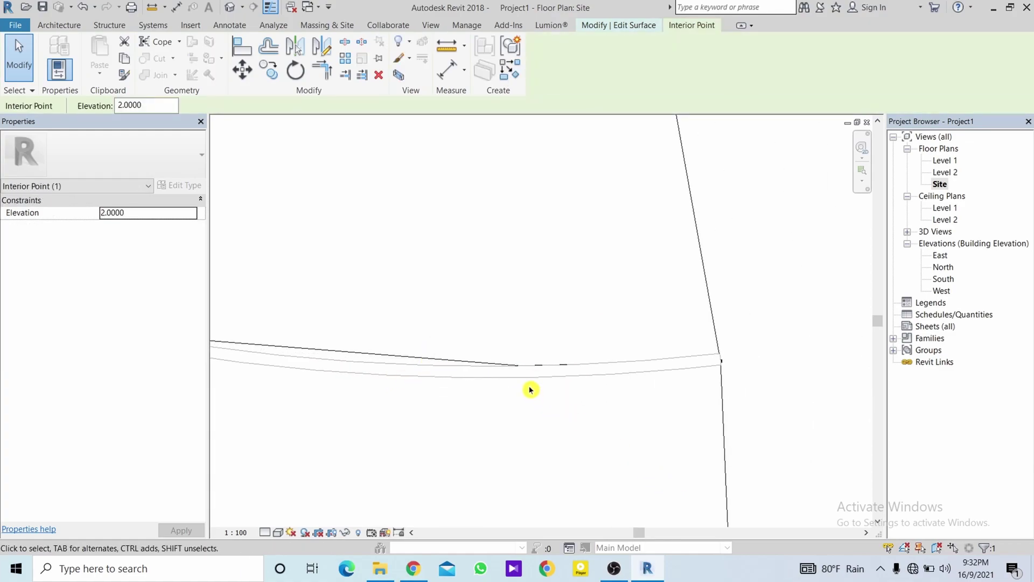
mouse_move(531, 387)
mouse_down()
mouse_move(516, 359)
mouse_move(467, 369)
mouse_up()
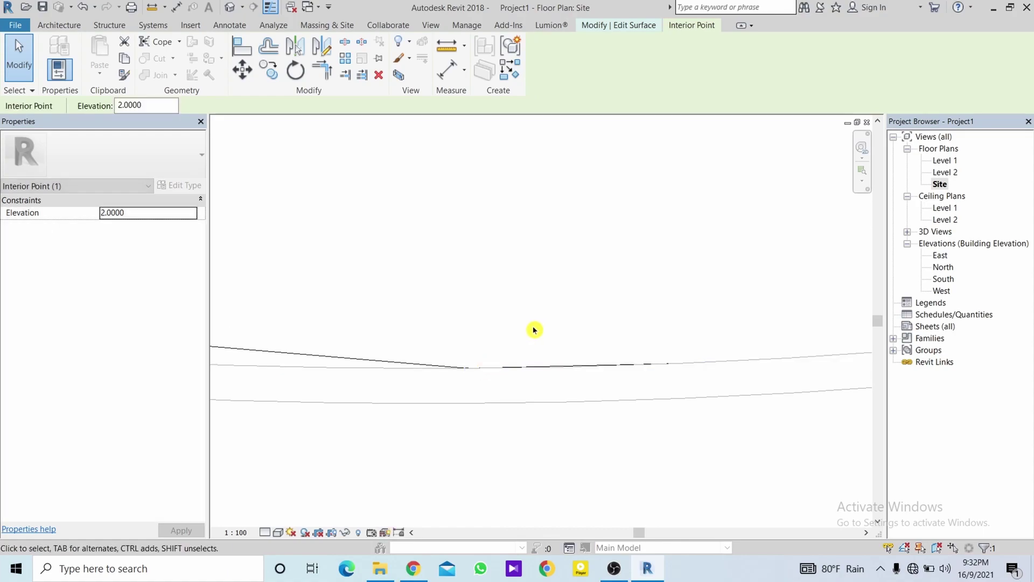
- Move the right-edge boundary point onto the upper wall's right end
middle_drag(614, 356, 393, 399)
mouse_move(501, 351)
mouse_down()
mouse_move(792, 478)
mouse_move(655, 413)
mouse_up()
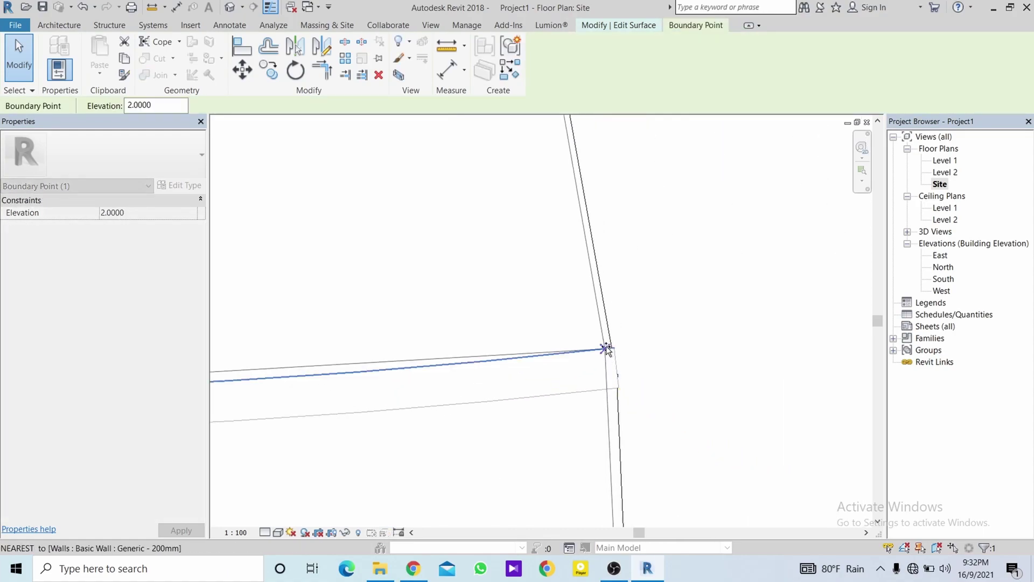
drag(618, 375, 593, 391)
scroll(539, 446, down, 2)
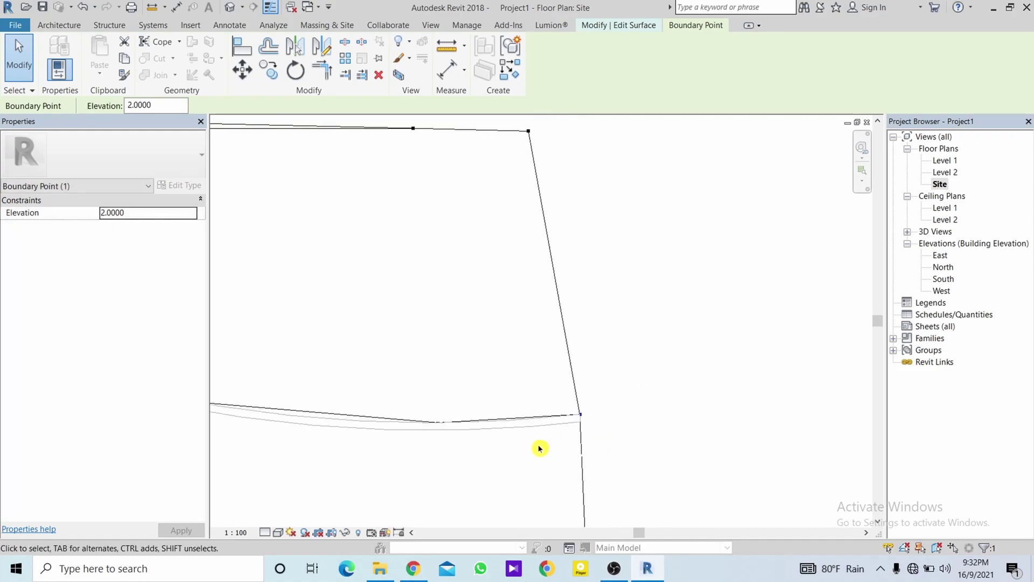
scroll(566, 398, down, 2)
scroll(671, 370, down, 1)
scroll(509, 389, down, 1)
- Select the elevation 1.0000 interior point near the surface's lower-left corner
middle_drag(509, 388, 540, 323)
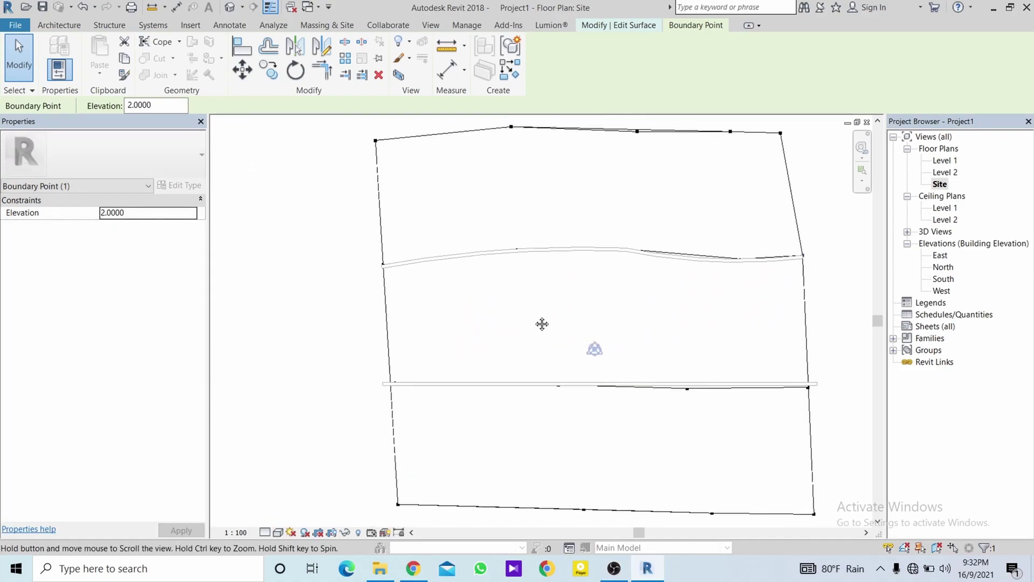
scroll(404, 346, up, 3)
scroll(459, 388, down, 1)
click(419, 382)
- Snap the elevation 1.0000 point onto the lower wall's edge
drag(419, 382, 437, 331)
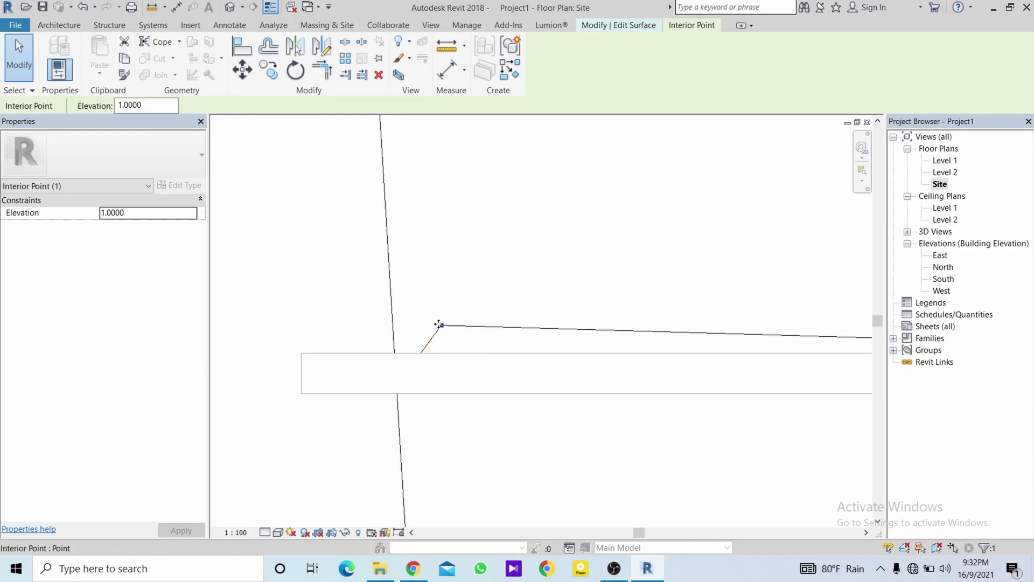
mouse_move(434, 338)
mouse_down()
mouse_move(395, 354)
mouse_move(764, 485)
mouse_up()
scroll(501, 340, down, 2)
scroll(602, 369, down, 1)
key(Escape)
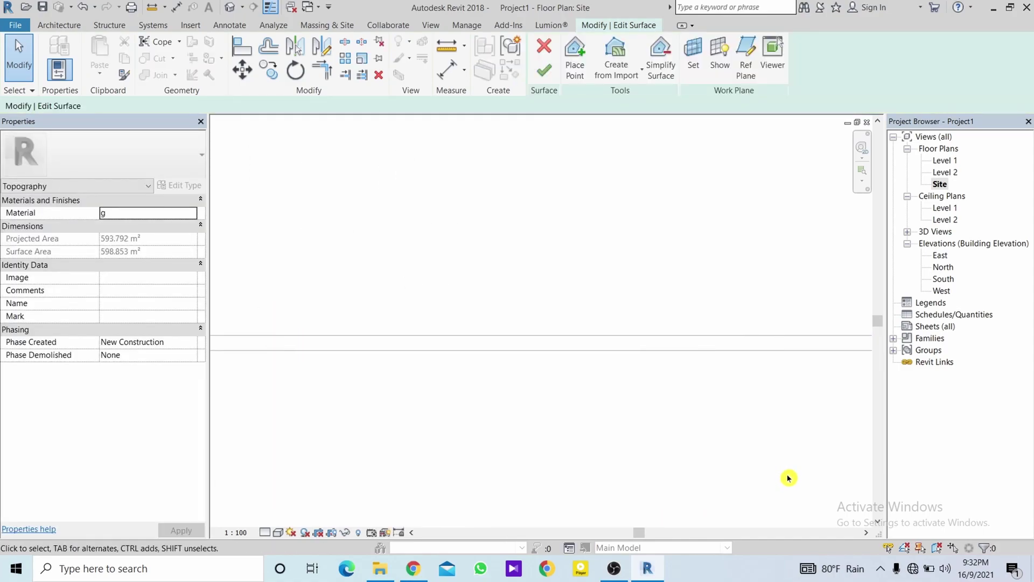
scroll(787, 478, up, 2)
- Select the remaining interior elevation 1.0000 point near the lower wall
middle_drag(631, 455, 528, 412)
drag(750, 452, 753, 457)
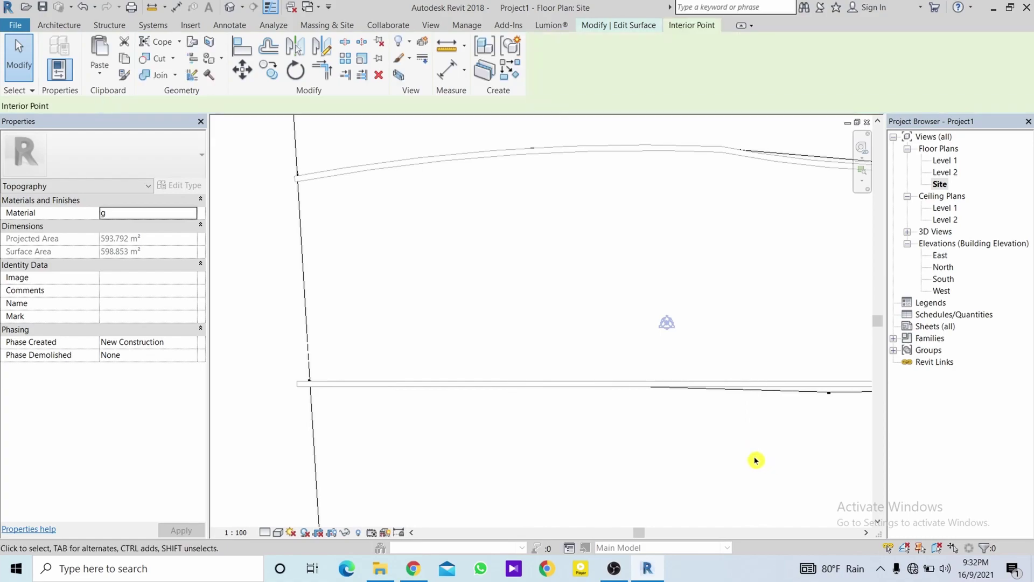
scroll(626, 404, up, 3)
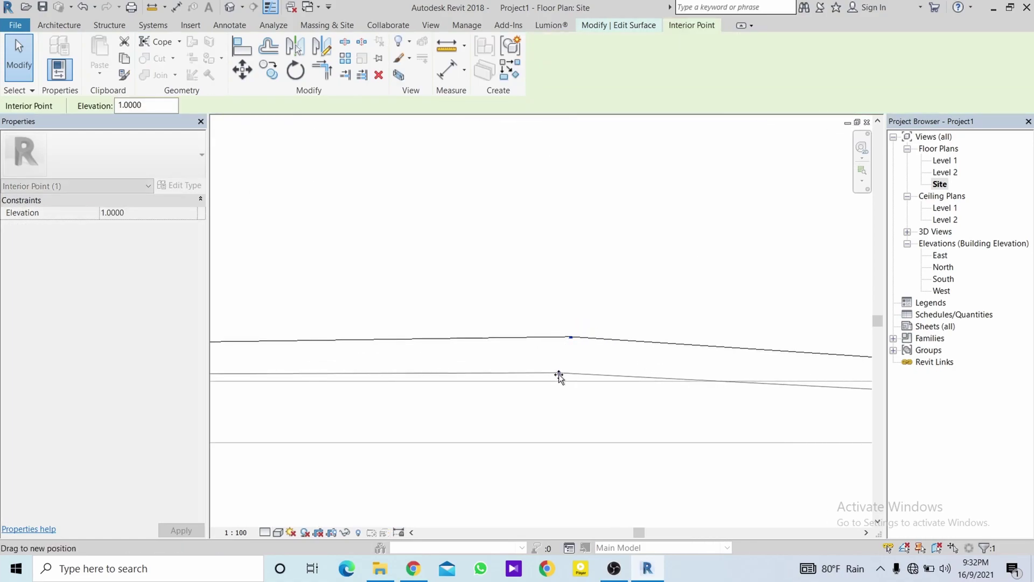
mouse_move(609, 374)
middle_down()
mouse_move(599, 363)
mouse_move(639, 330)
middle_up()
drag(619, 293, 764, 408)
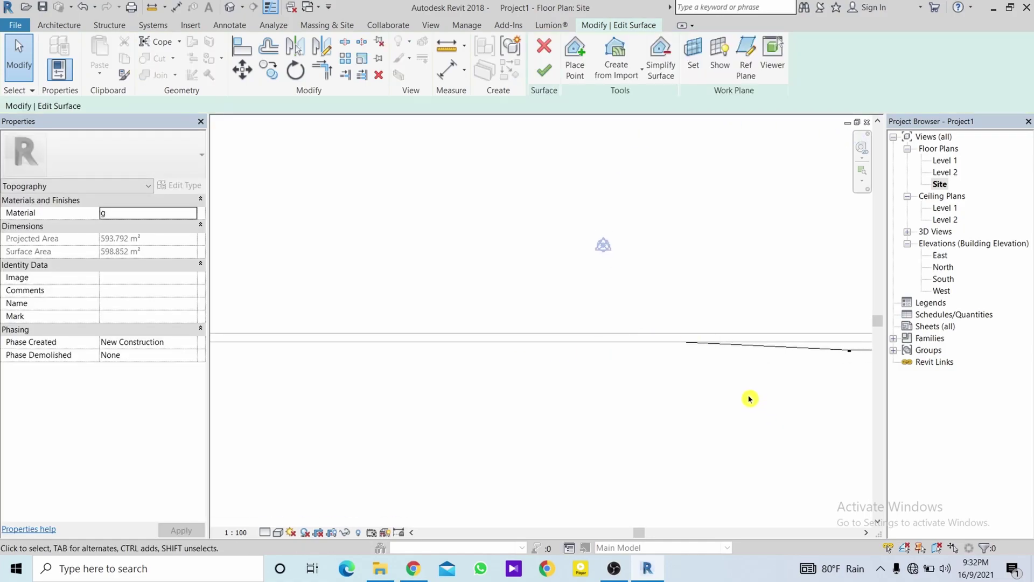
middle_drag(756, 395, 513, 387)
mouse_move(496, 270)
mouse_down()
mouse_move(718, 435)
mouse_move(580, 301)
mouse_up()
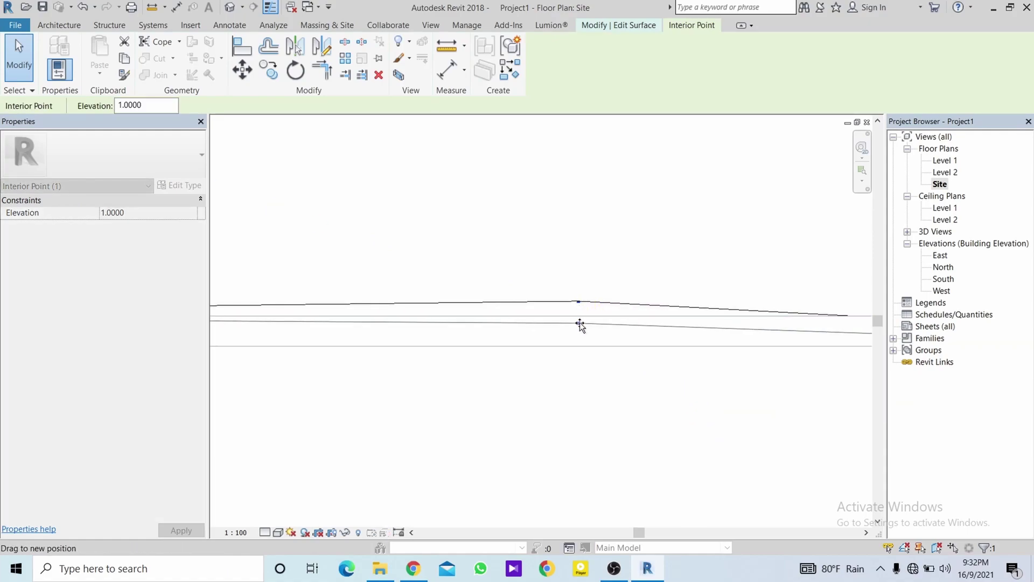
scroll(780, 410, down, 3)
- Move that interior point onto the wall corner
middle_drag(779, 410, 517, 404)
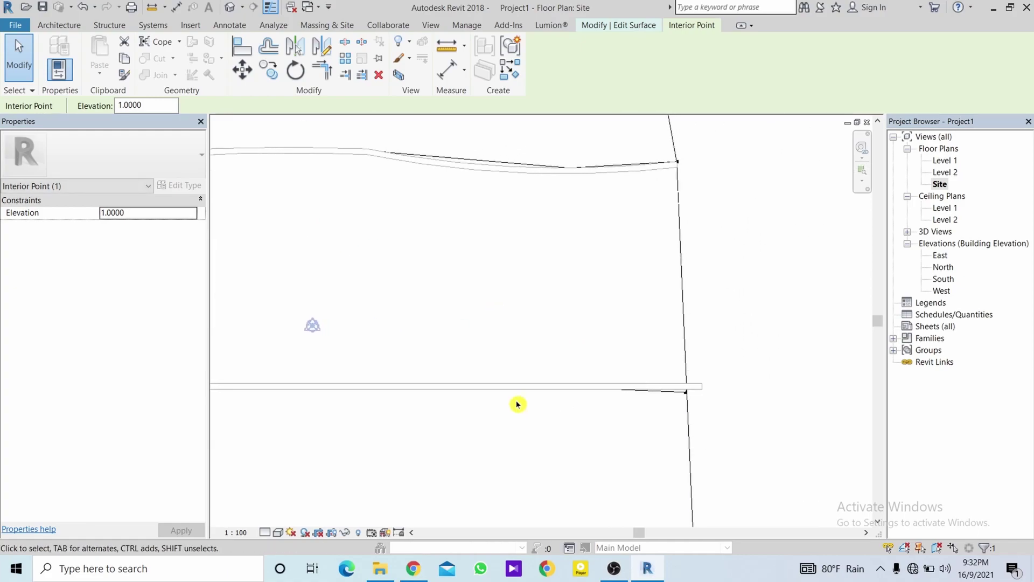
drag(544, 338, 808, 477)
scroll(693, 411, up, 3)
scroll(687, 380, up, 2)
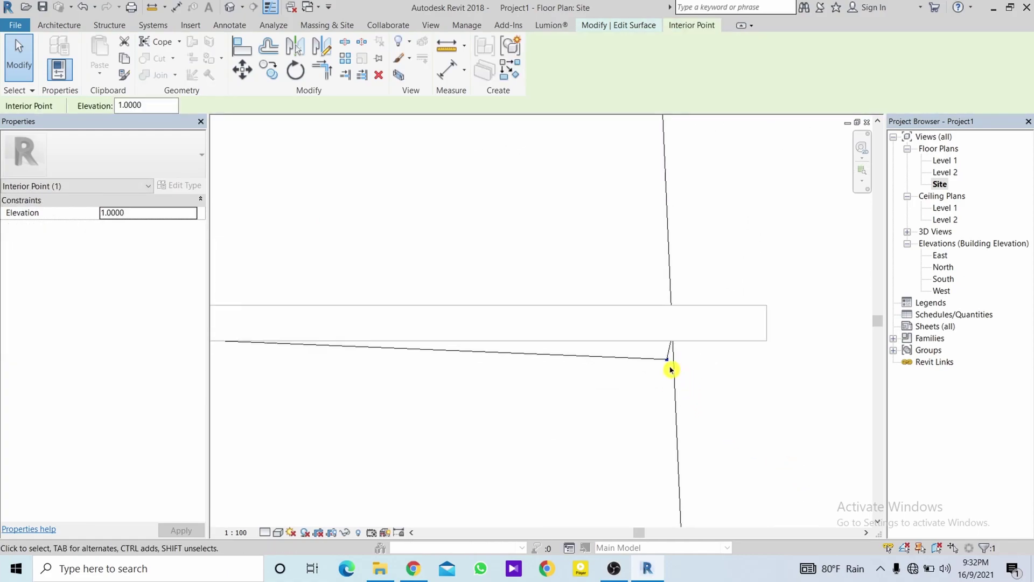
drag(667, 358, 673, 305)
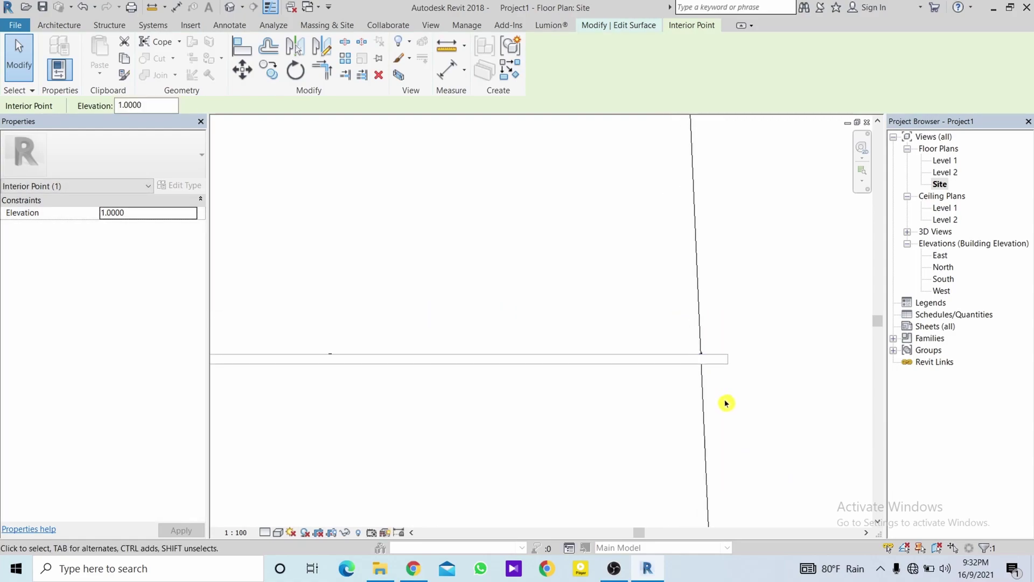
- Recenter the whole toposurface and start Place Point on the Modify | Edit Surface tab
scroll(727, 404, down, 3)
middle_drag(656, 414, 710, 413)
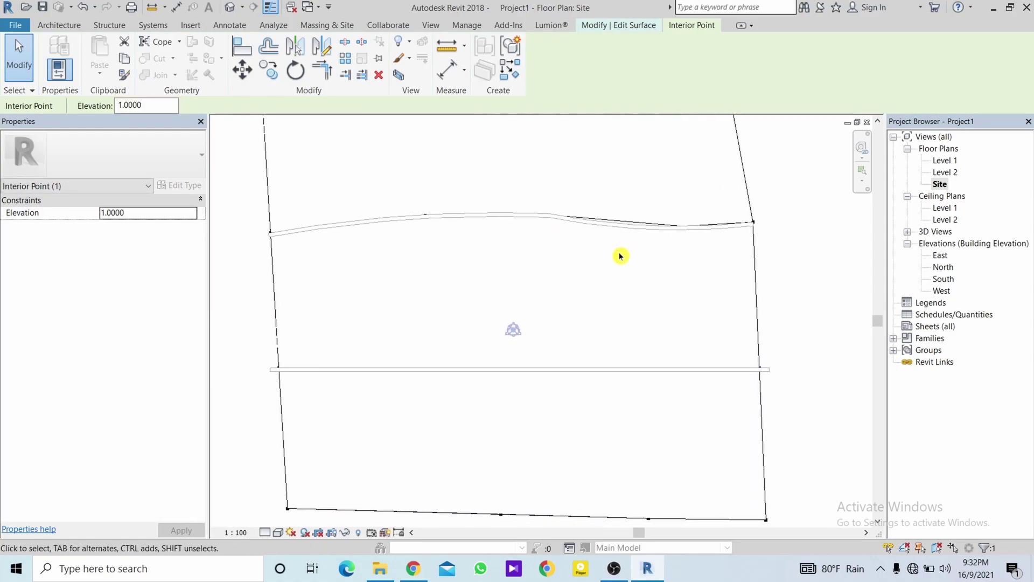
scroll(610, 168, down, 2)
mouse_move(624, 209)
middle_down()
mouse_move(633, 222)
mouse_move(605, 248)
middle_up()
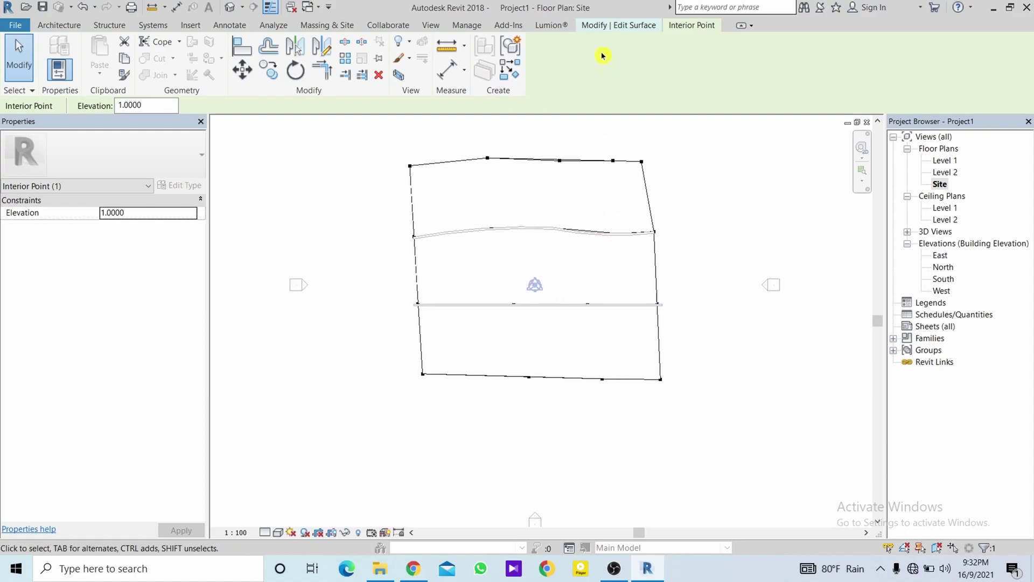
click(605, 25)
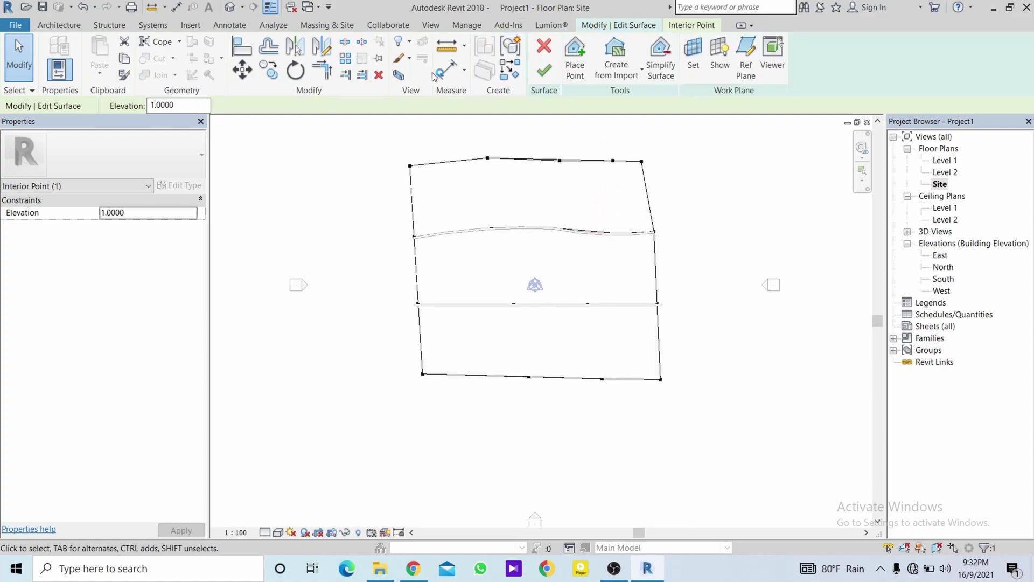
click(575, 59)
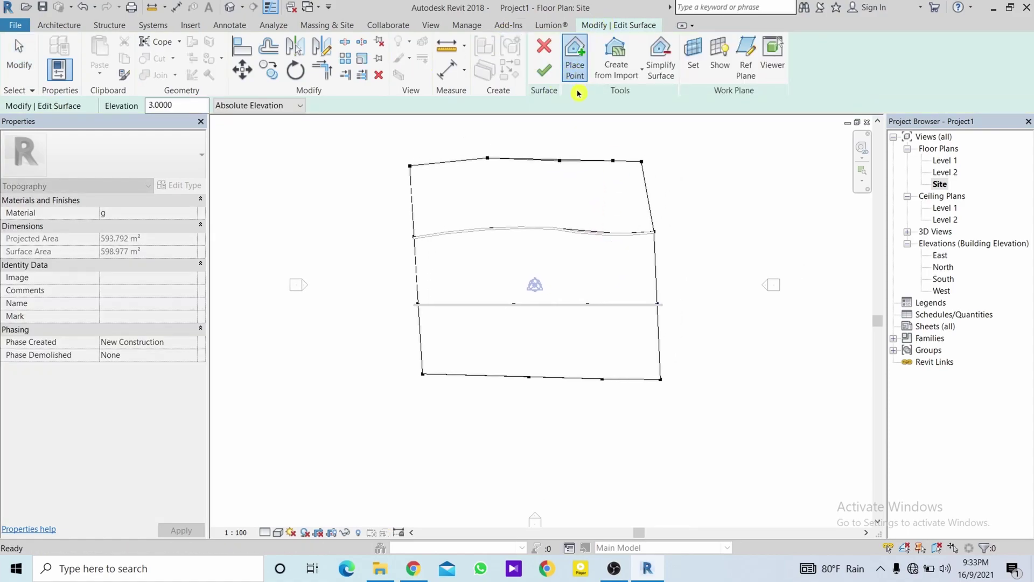
- Set new point elevation to 1.0000 and place six points along the wall line
click(184, 107)
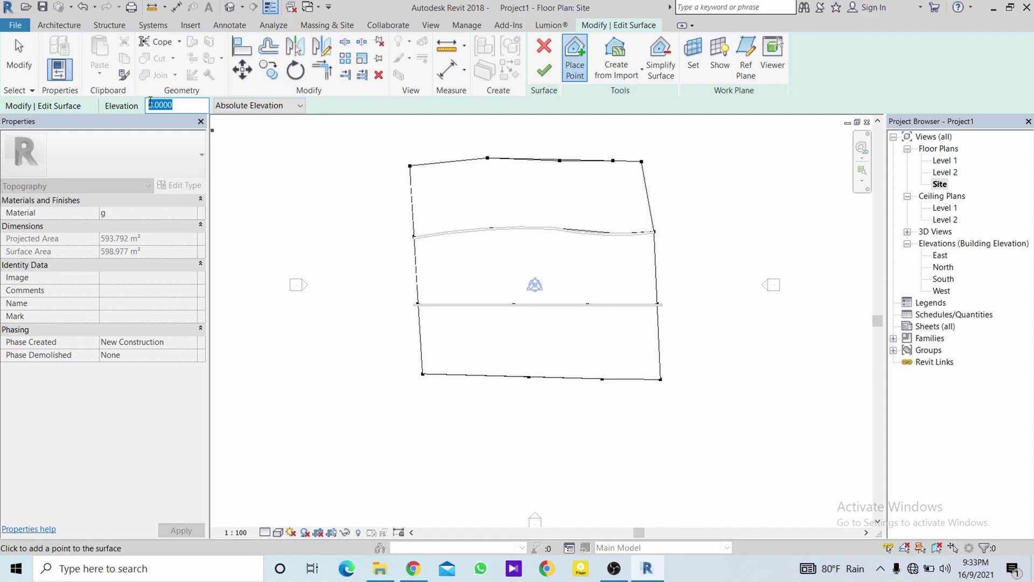
text(1)
scroll(414, 329, up, 3)
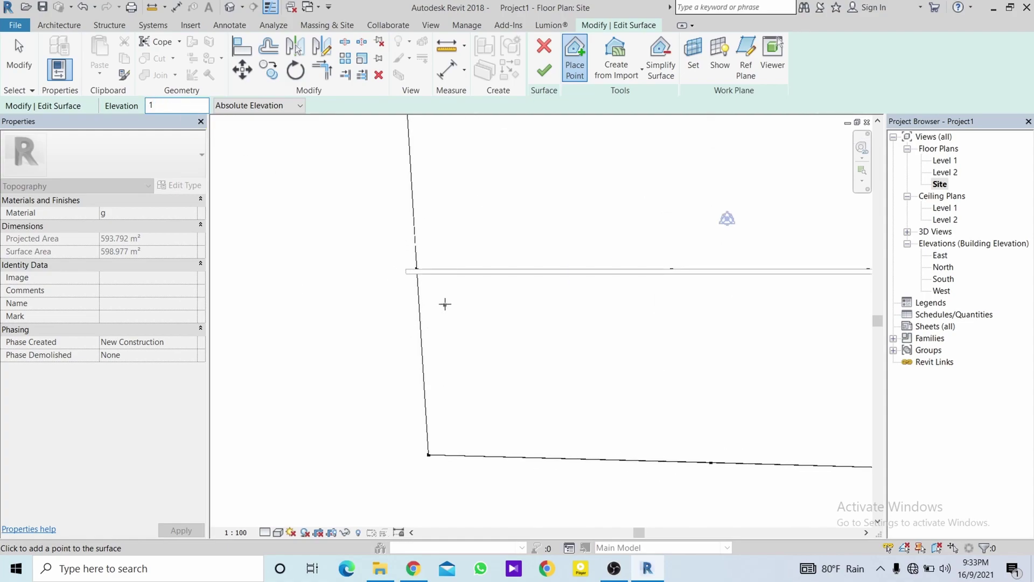
scroll(444, 303, up, 3)
scroll(417, 250, down, 1)
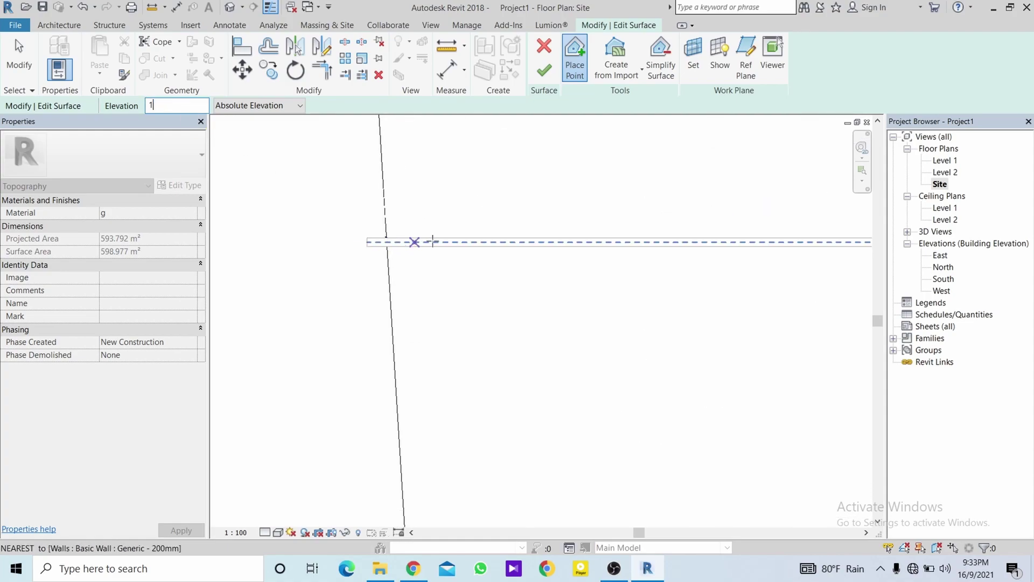
click(400, 237)
click(442, 237)
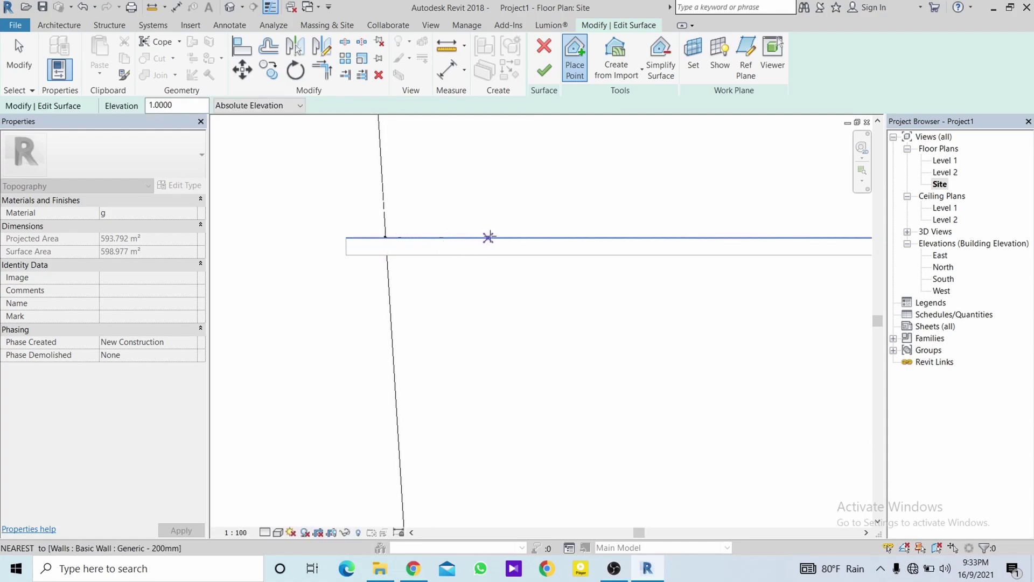
click(569, 237)
click(671, 238)
click(746, 238)
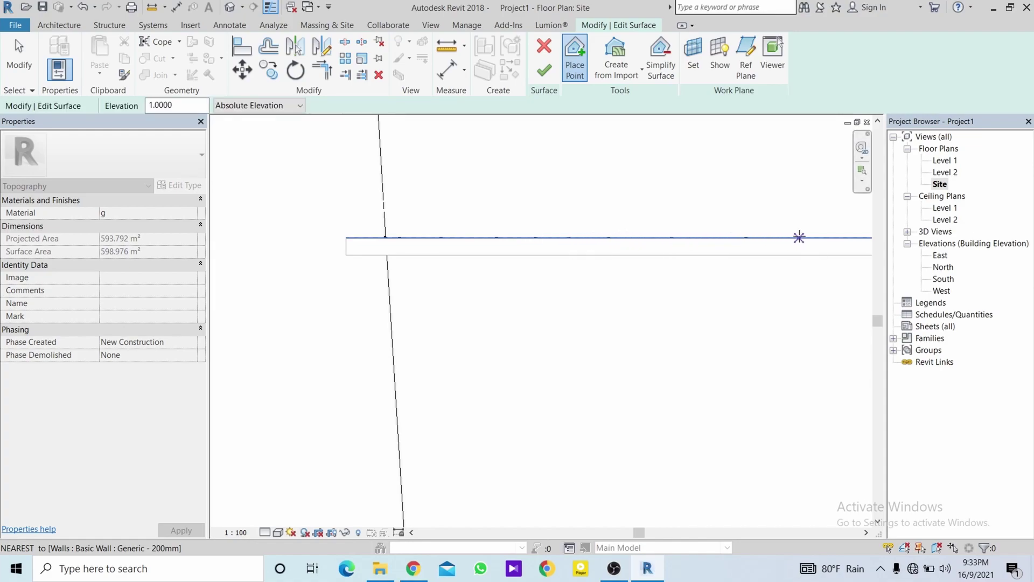
click(800, 237)
- Place more elevation 1.0000 points further along the wall line
middle_drag(778, 238, 535, 235)
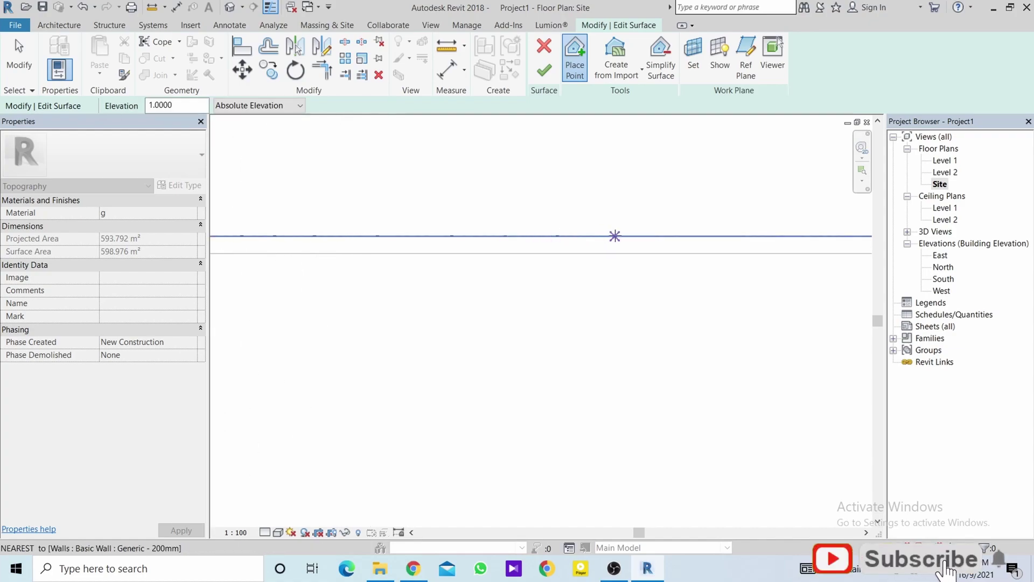
middle_drag(496, 242, 569, 244)
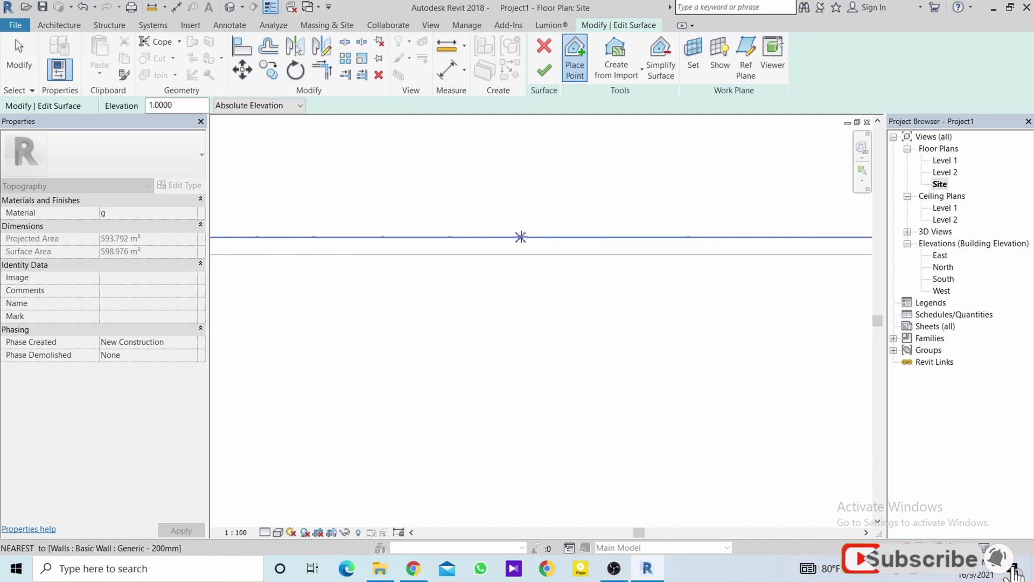
click(604, 237)
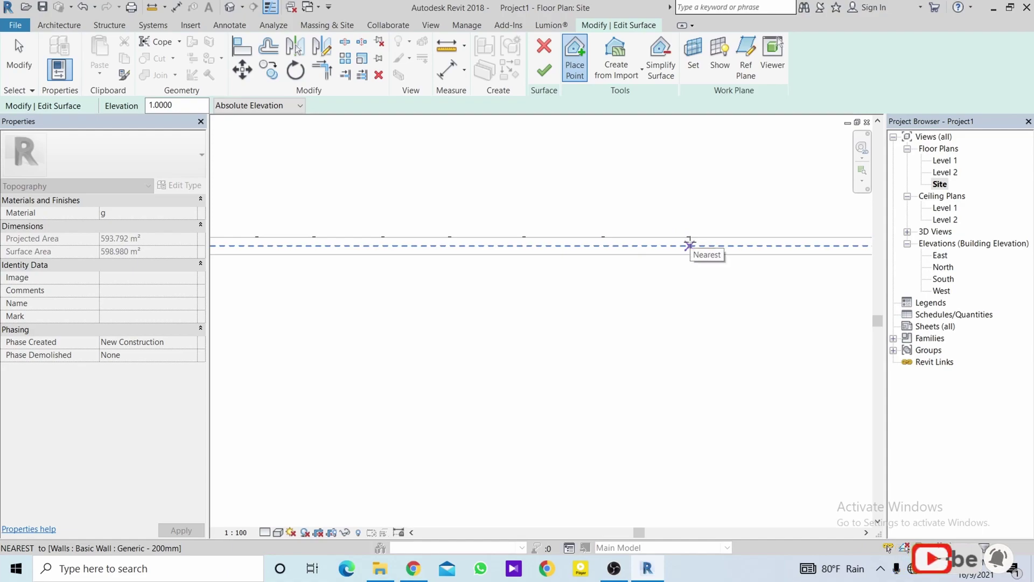
click(690, 245)
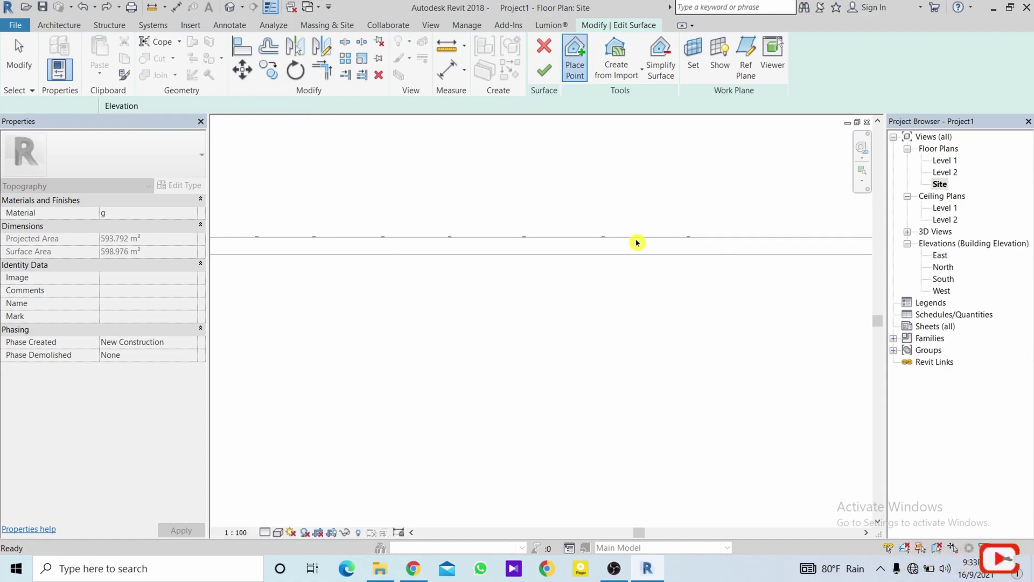
click(635, 238)
click(669, 238)
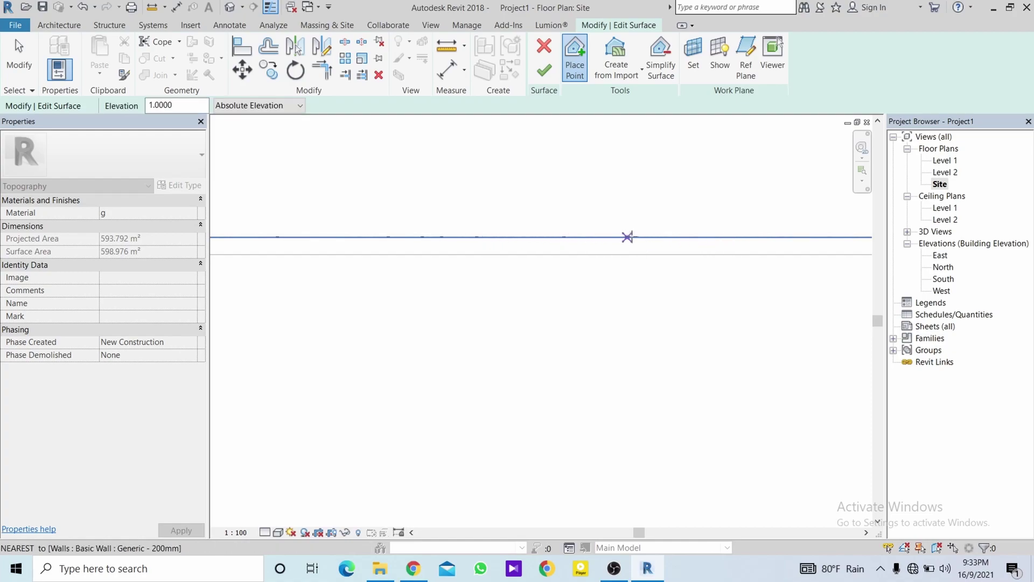
click(647, 237)
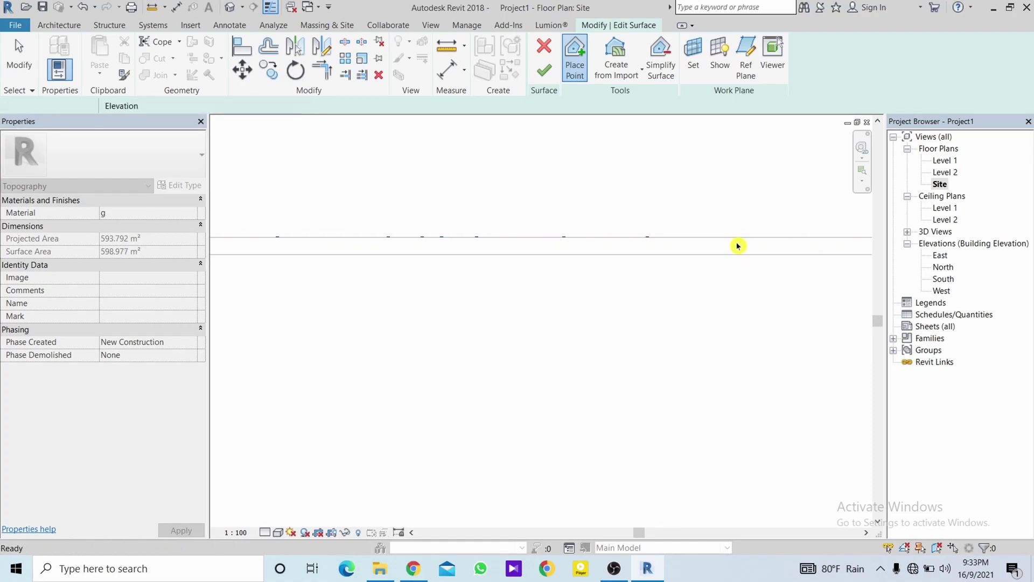
click(619, 237)
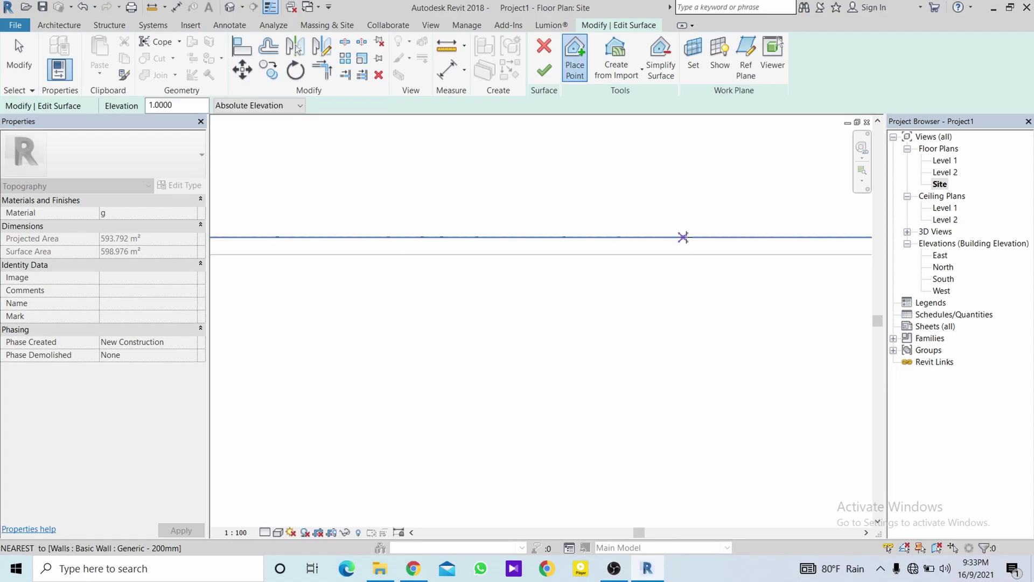
middle_drag(821, 237, 785, 246)
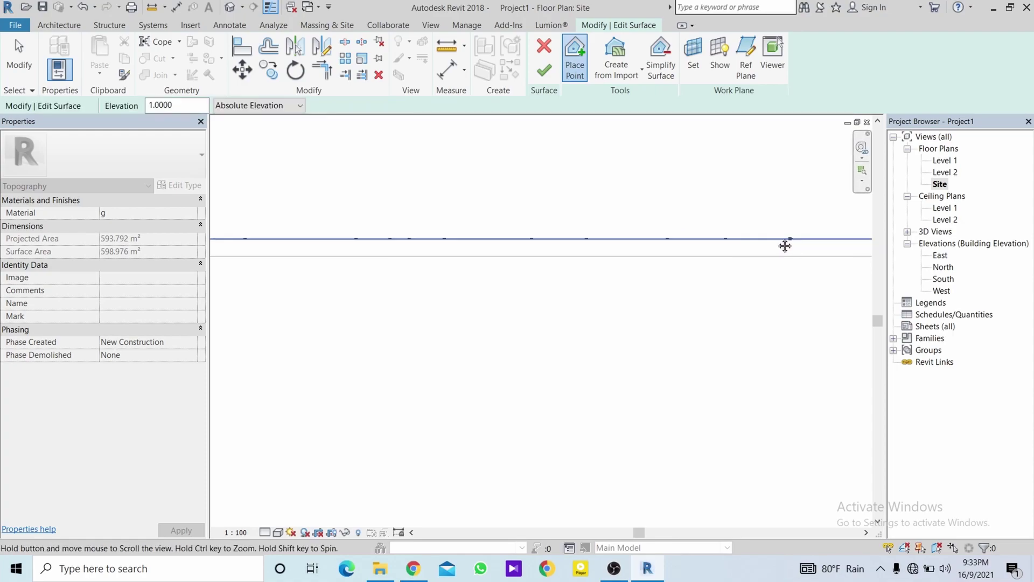
click(450, 239)
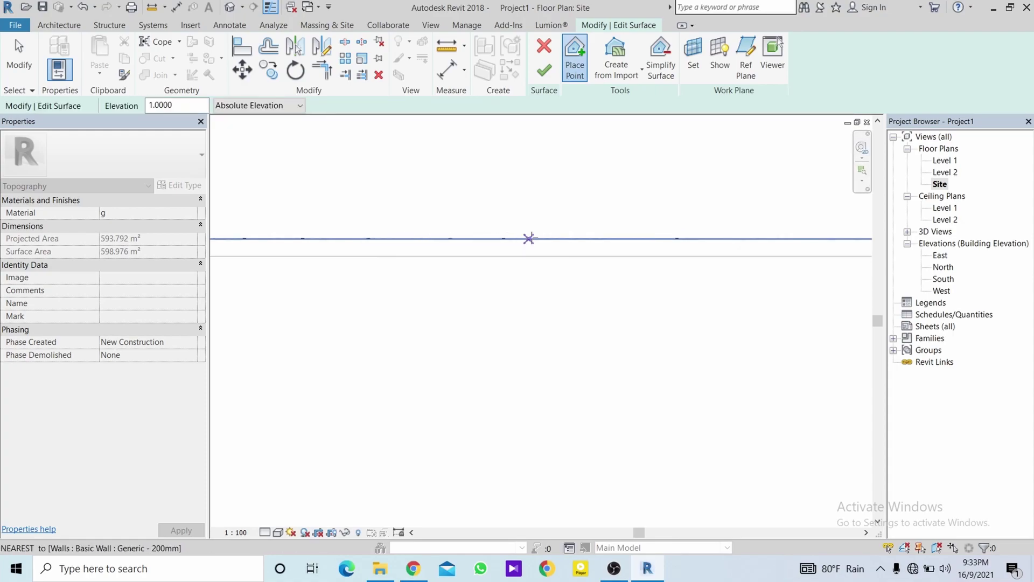
click(579, 238)
click(731, 238)
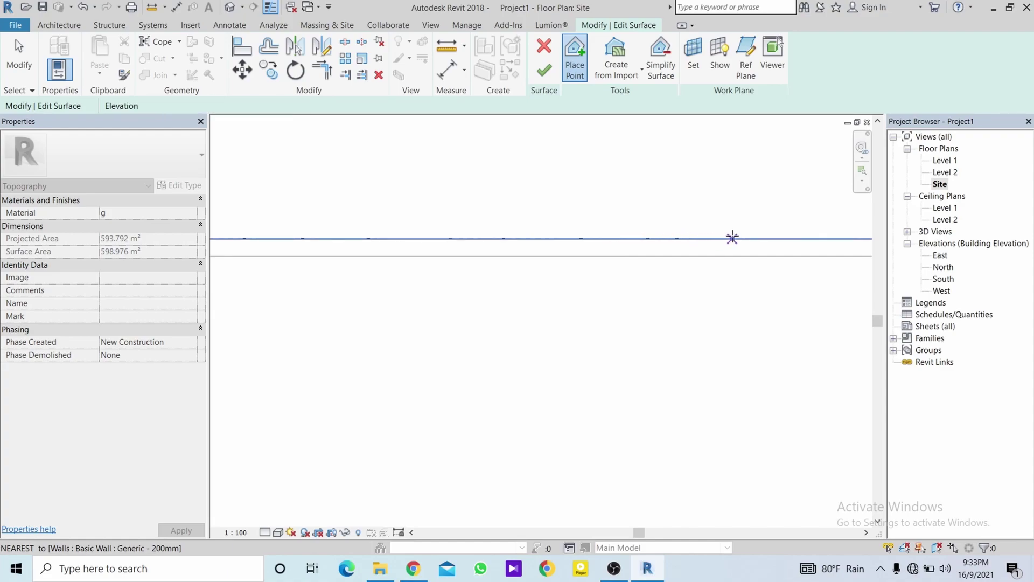
click(805, 238)
- Extend the row of points out to the right wall corner
mouse_move(805, 238)
middle_down()
mouse_move(706, 251)
mouse_move(714, 256)
middle_up()
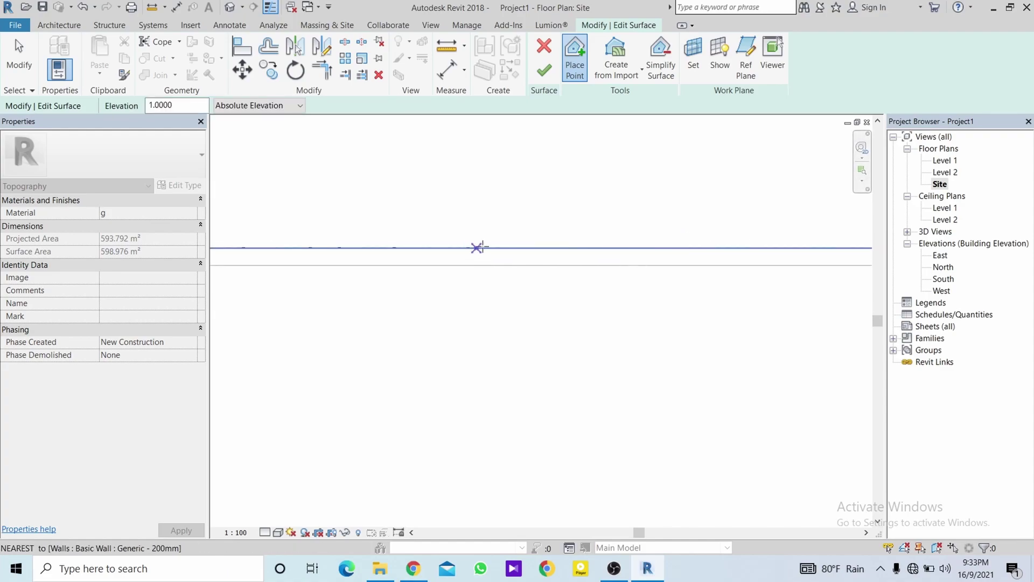
click(679, 248)
middle_drag(732, 245, 569, 272)
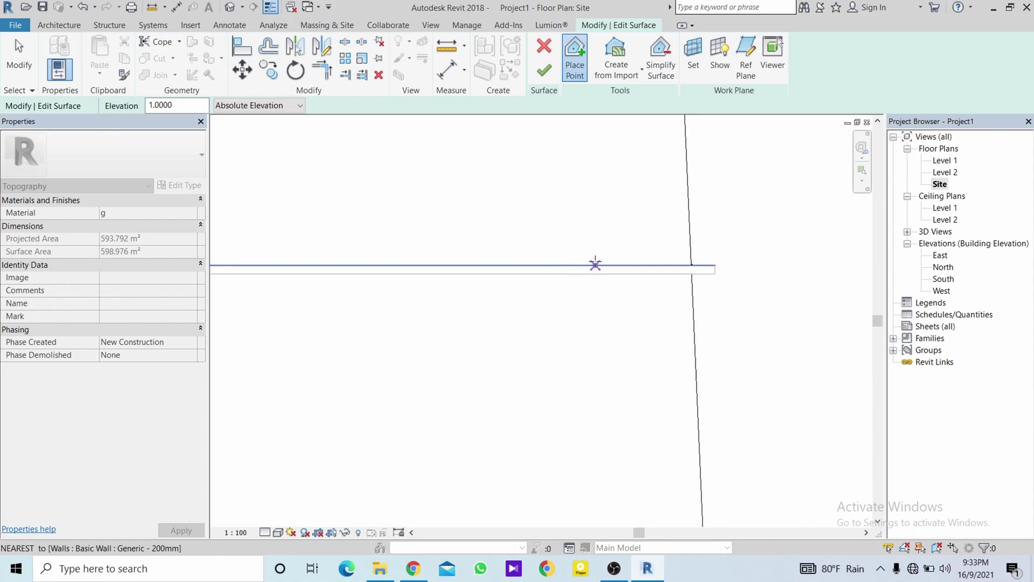
click(690, 264)
click(702, 270)
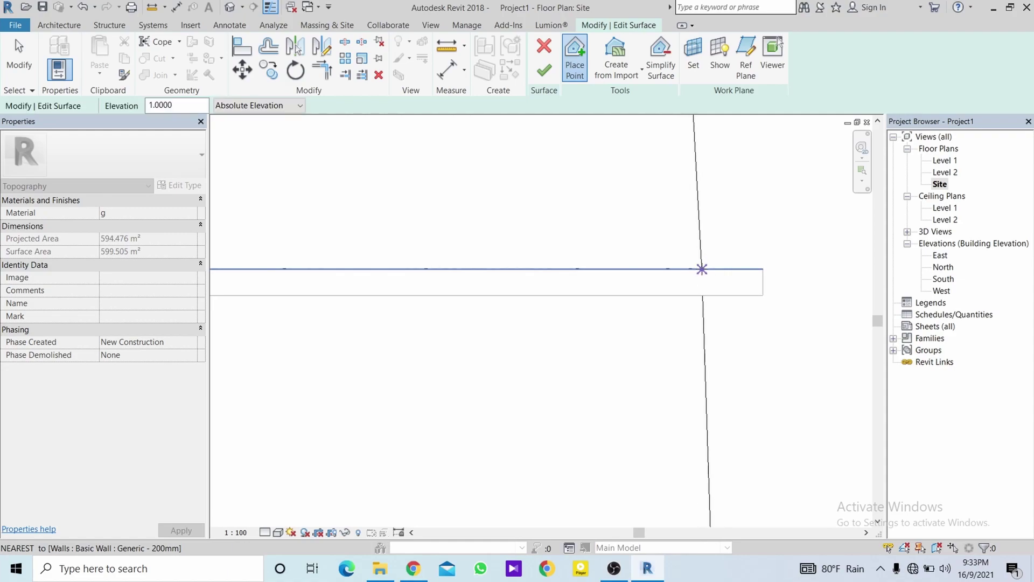
click(722, 269)
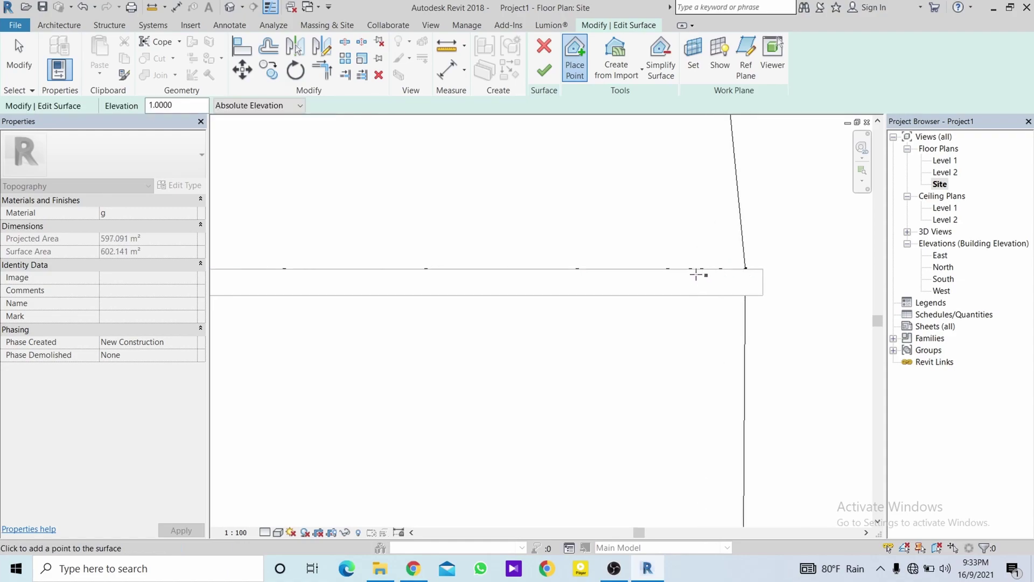
mouse_move(668, 269)
middle_down()
mouse_move(537, 259)
mouse_move(759, 245)
middle_up()
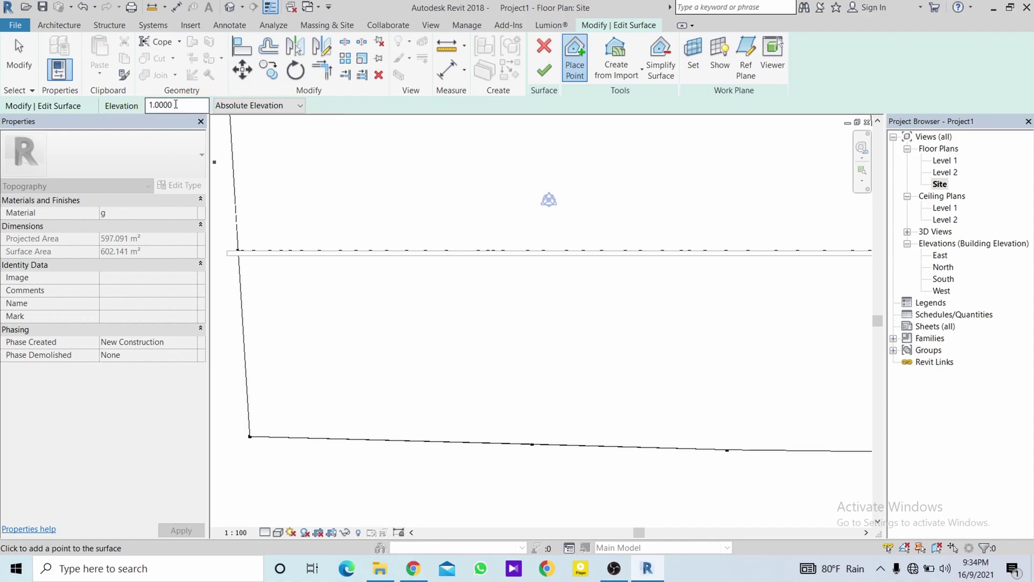
- Set point elevation to 0.4000 and place seven points along the wall line's left part
drag(185, 100, 159, 100)
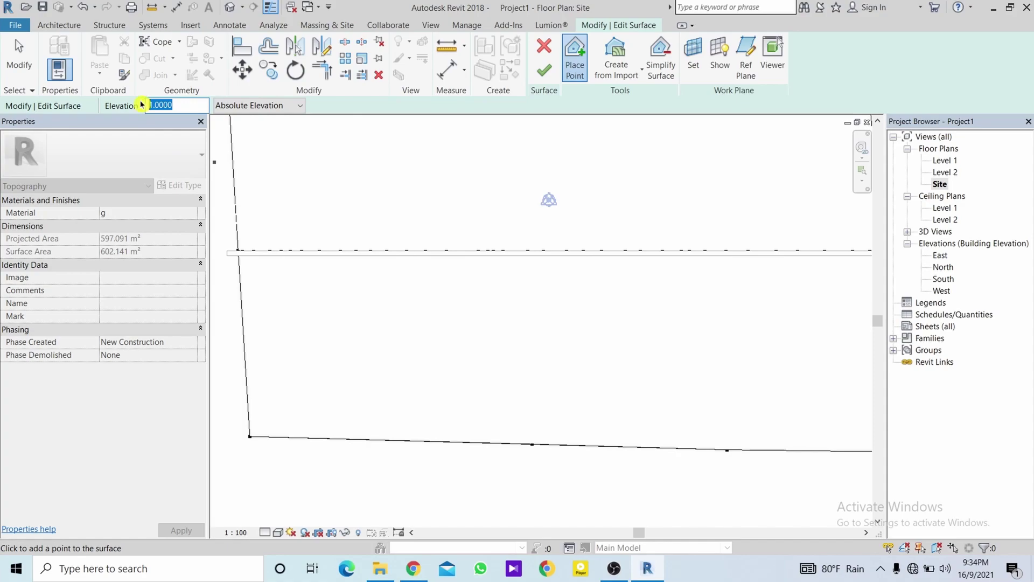
text(0)
scroll(243, 256, up, 3)
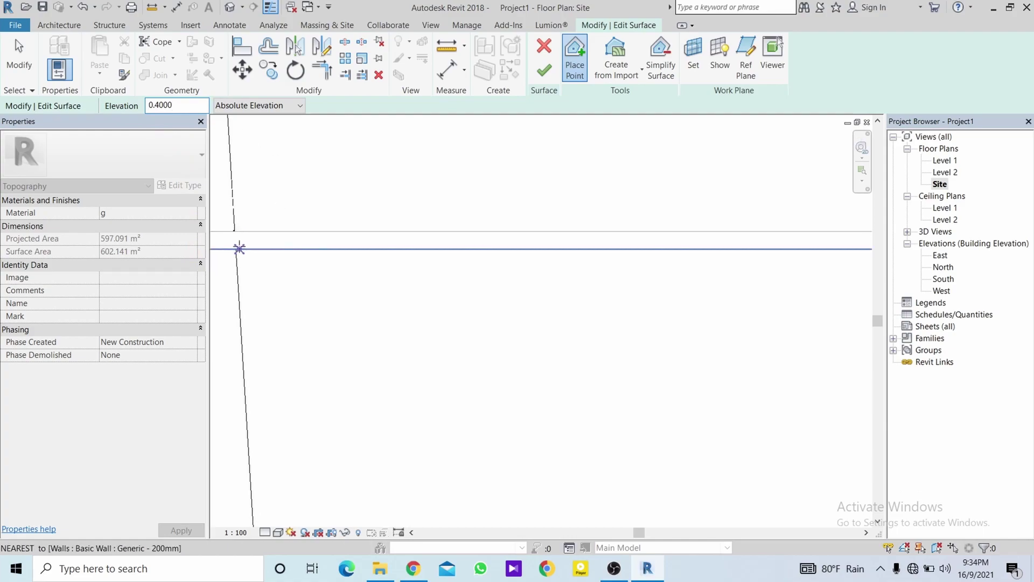
click(235, 249)
click(266, 249)
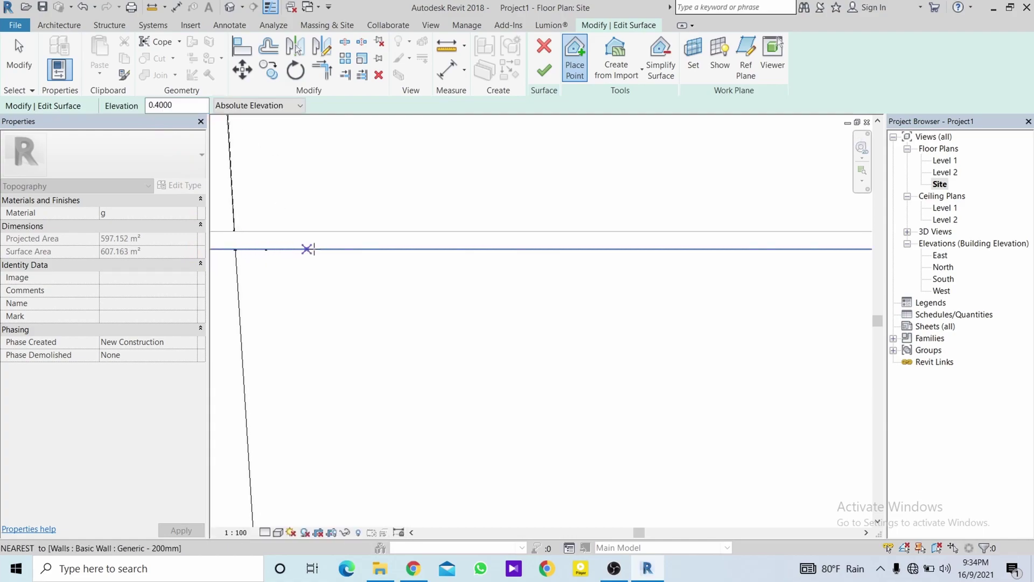
click(327, 249)
click(369, 249)
click(425, 249)
click(479, 249)
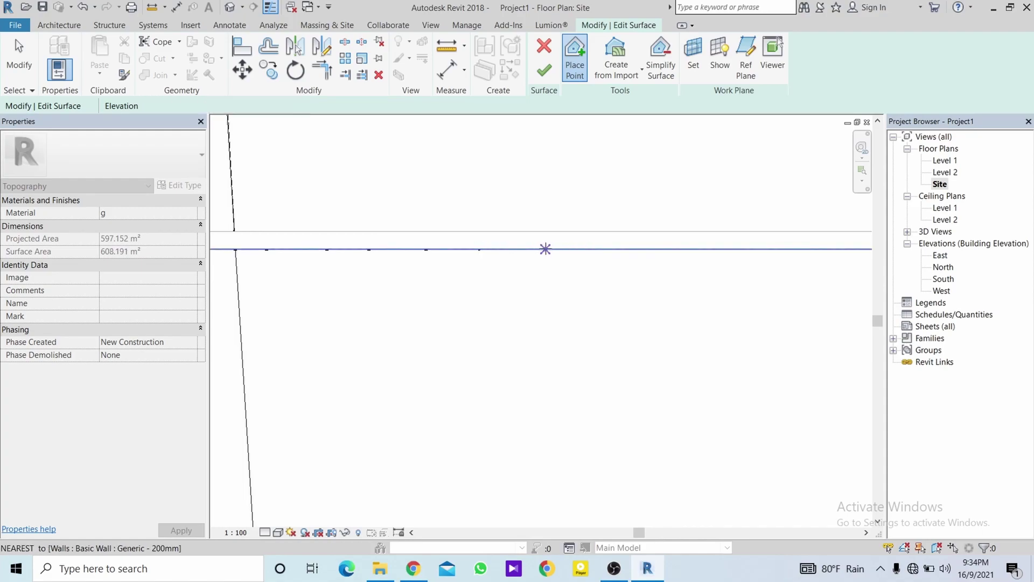
click(679, 249)
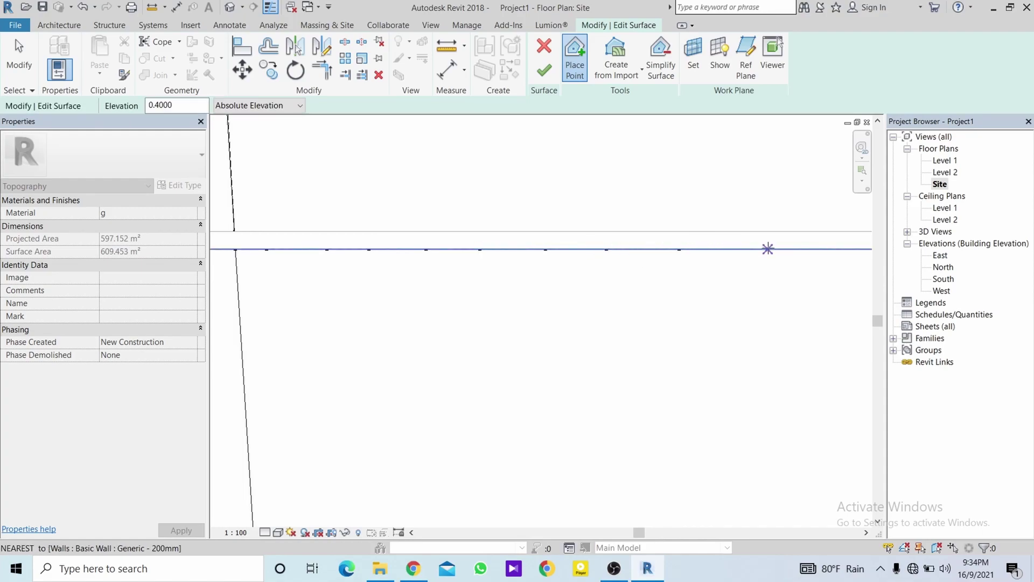
- Add more 0.4000 points further right along the wall line
middle_drag(768, 249, 652, 250)
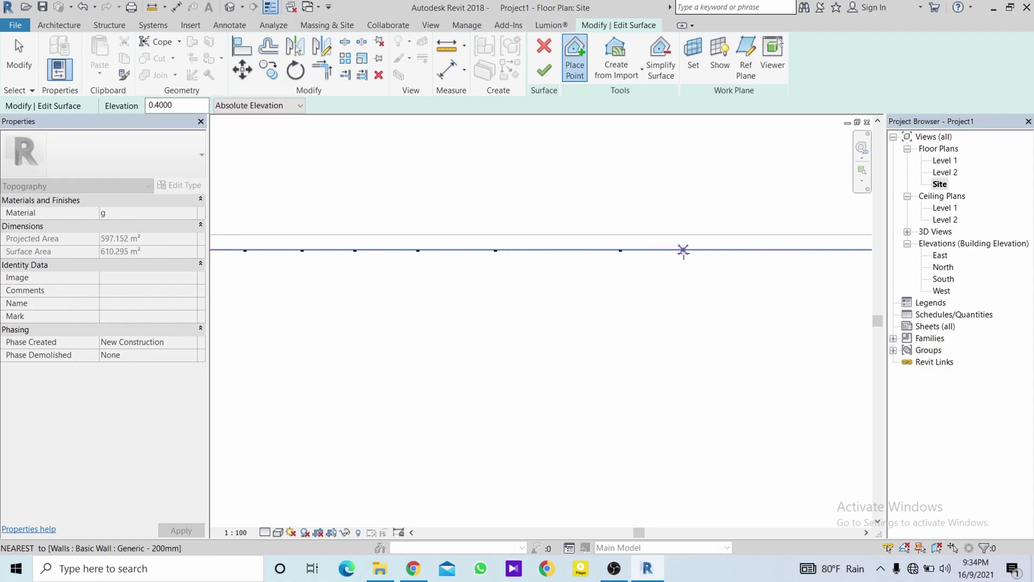
scroll(647, 250, up, 1)
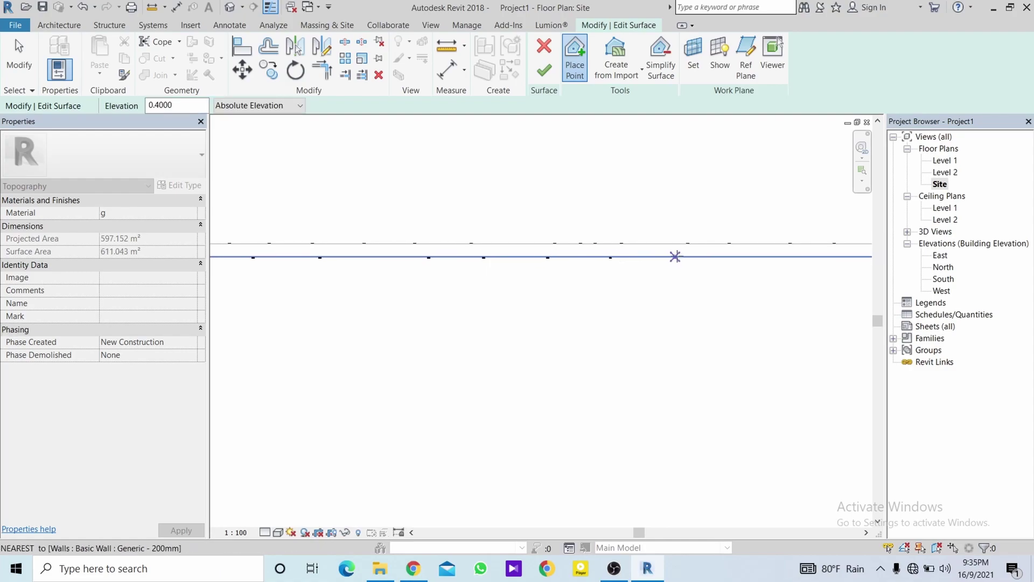
click(744, 258)
middle_drag(651, 268, 608, 256)
click(687, 256)
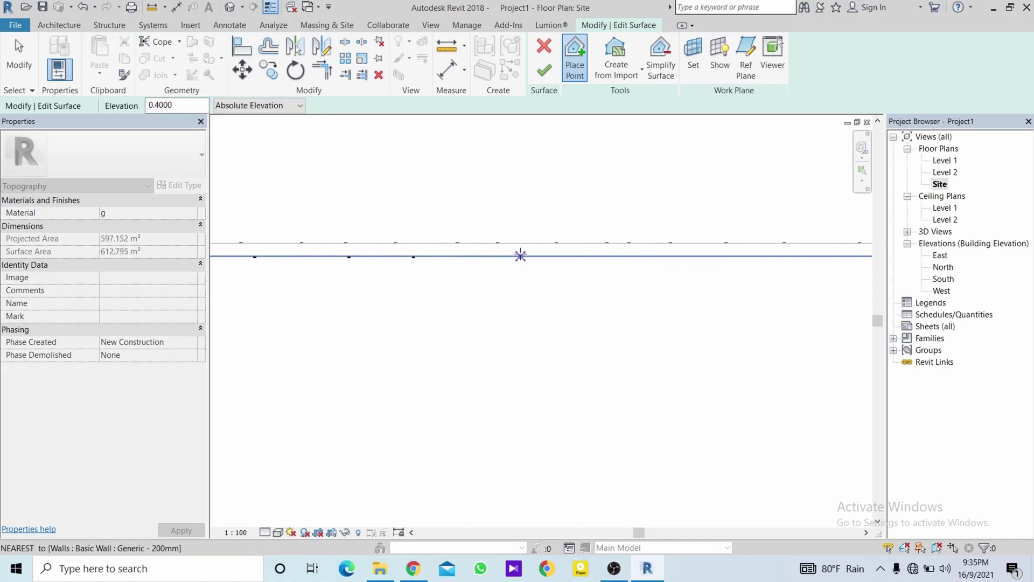
click(596, 255)
key(Escape)
key(Return)
- Complete the 0.4000 point row out to the wall line's right end
click(470, 256)
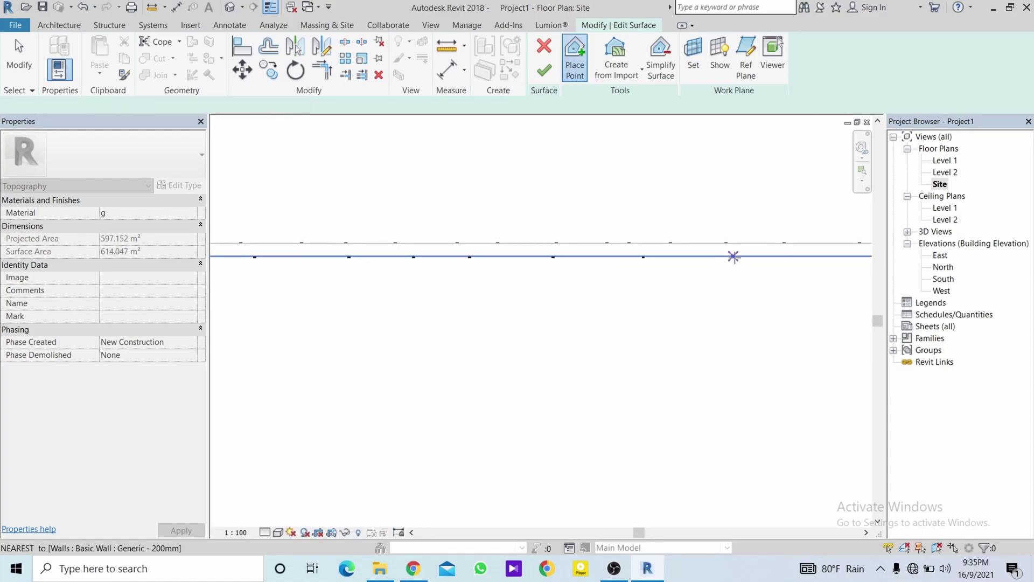
click(818, 256)
mouse_move(475, 266)
middle_down()
mouse_move(486, 271)
mouse_move(418, 271)
middle_up()
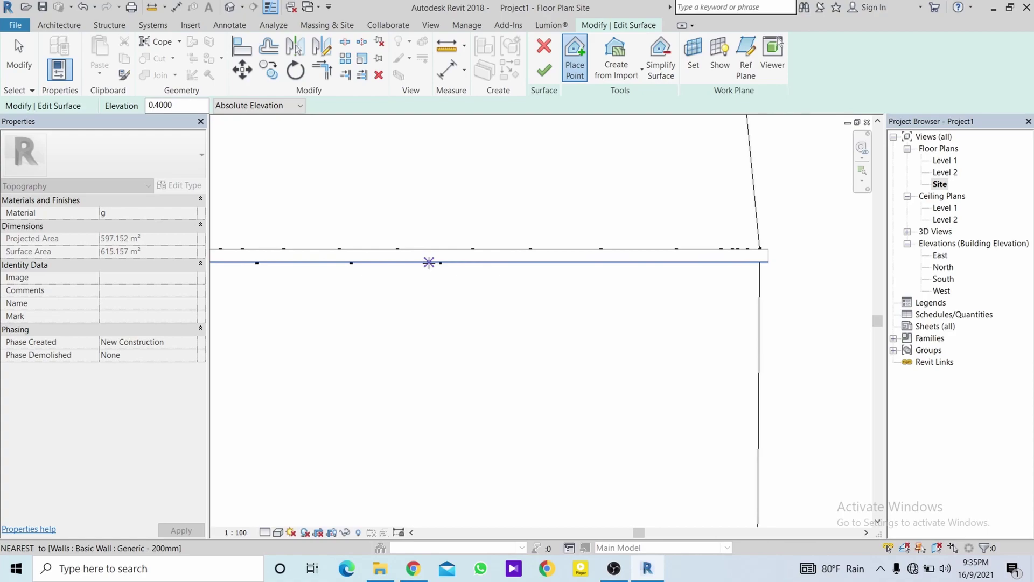
click(489, 262)
click(561, 263)
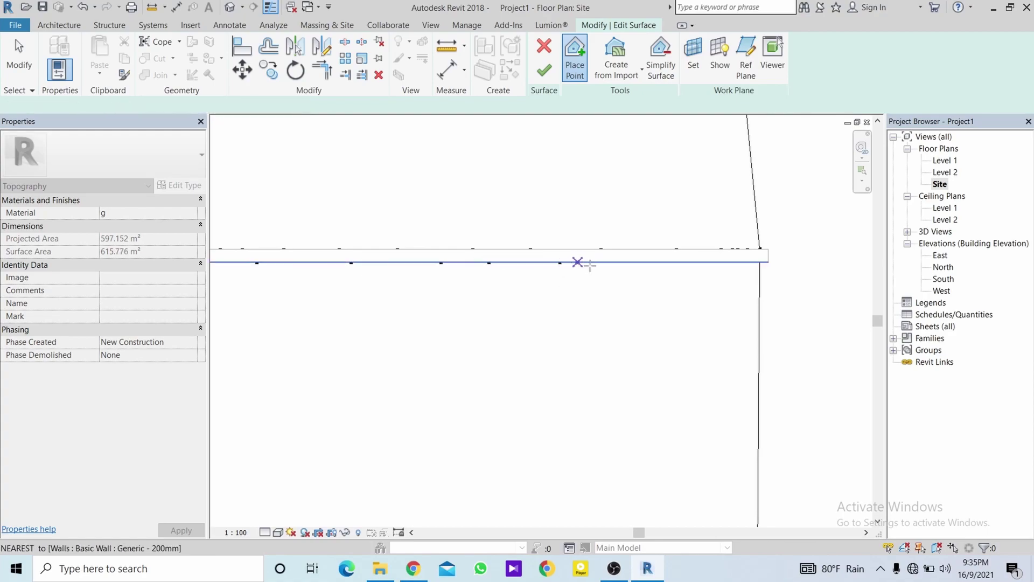
click(621, 262)
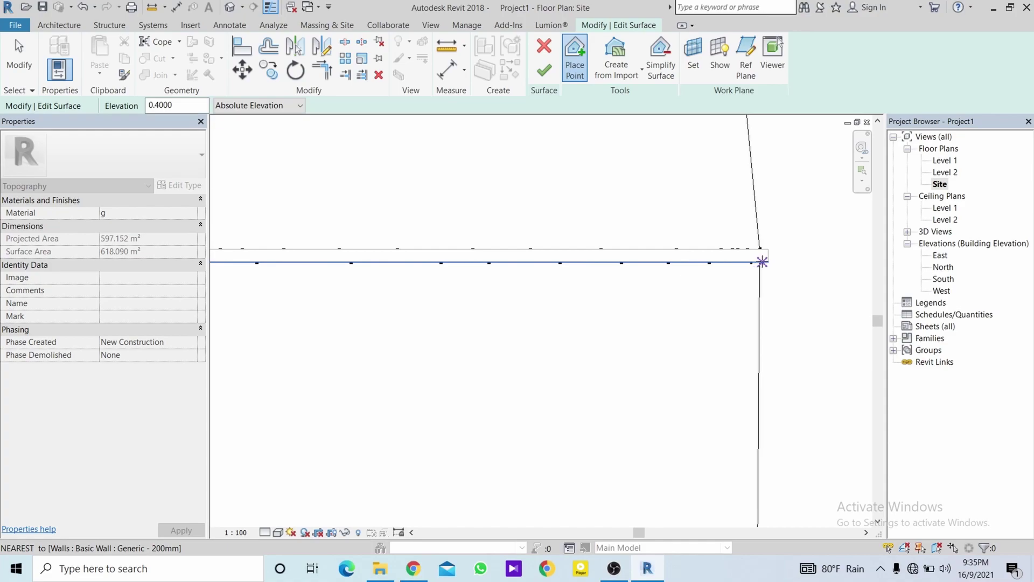
click(763, 262)
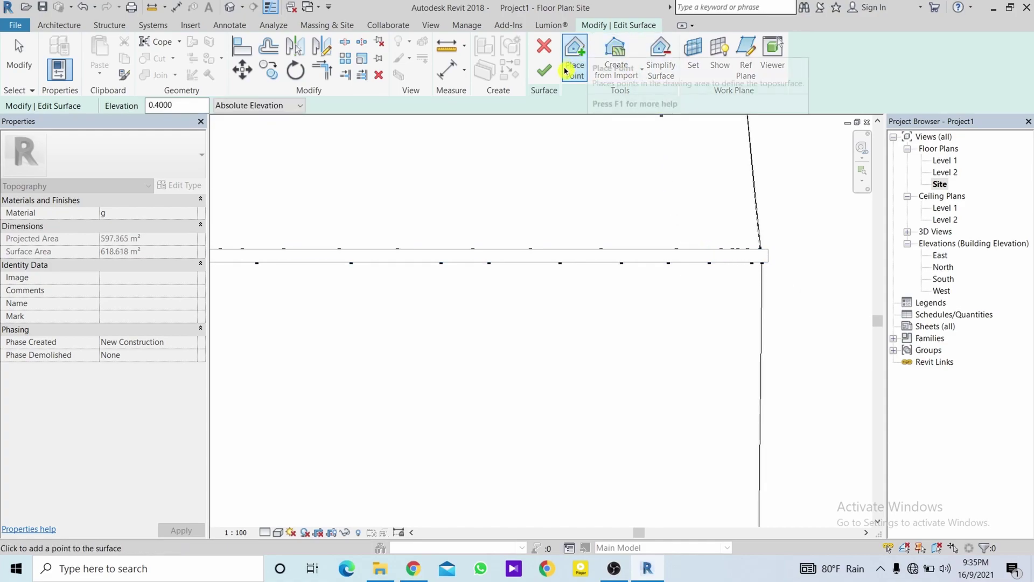
- Finish the surface, open the {3D} view, and select both Generic - 200mm walls
click(545, 71)
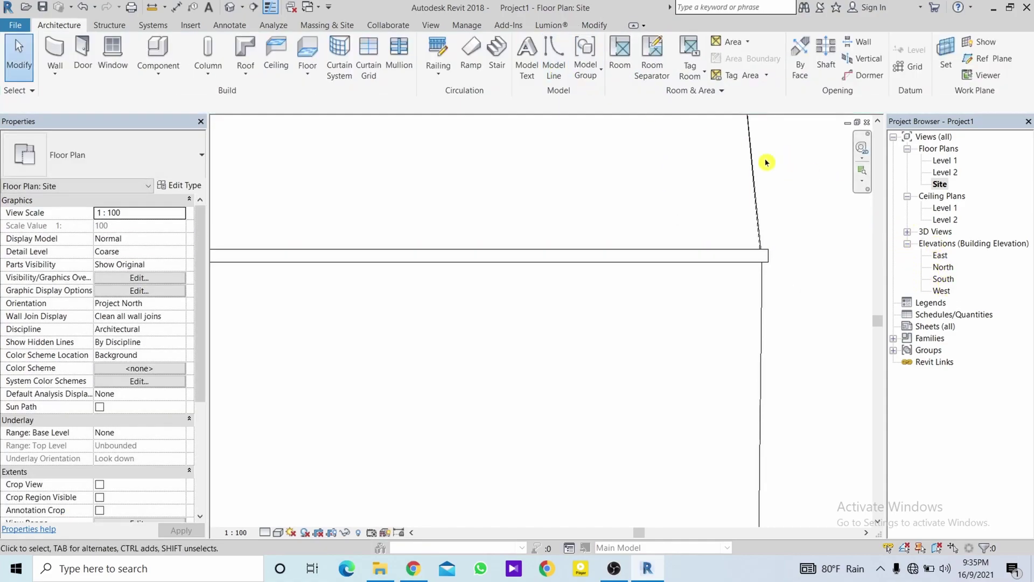
click(907, 232)
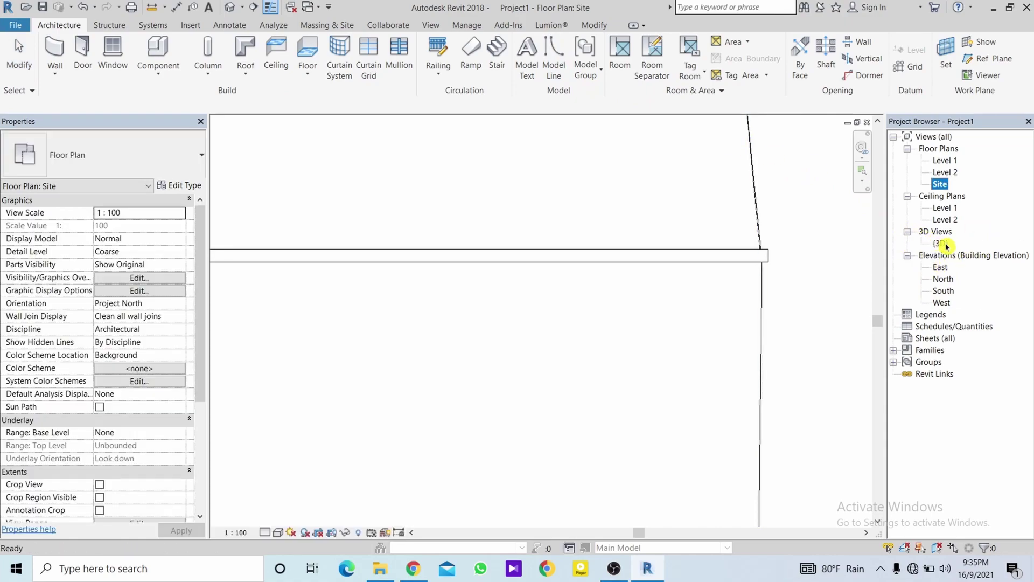
double_click(942, 243)
mouse_move(716, 289)
middle_down()
mouse_move(648, 331)
mouse_move(600, 343)
mouse_move(681, 369)
mouse_move(605, 365)
middle_up()
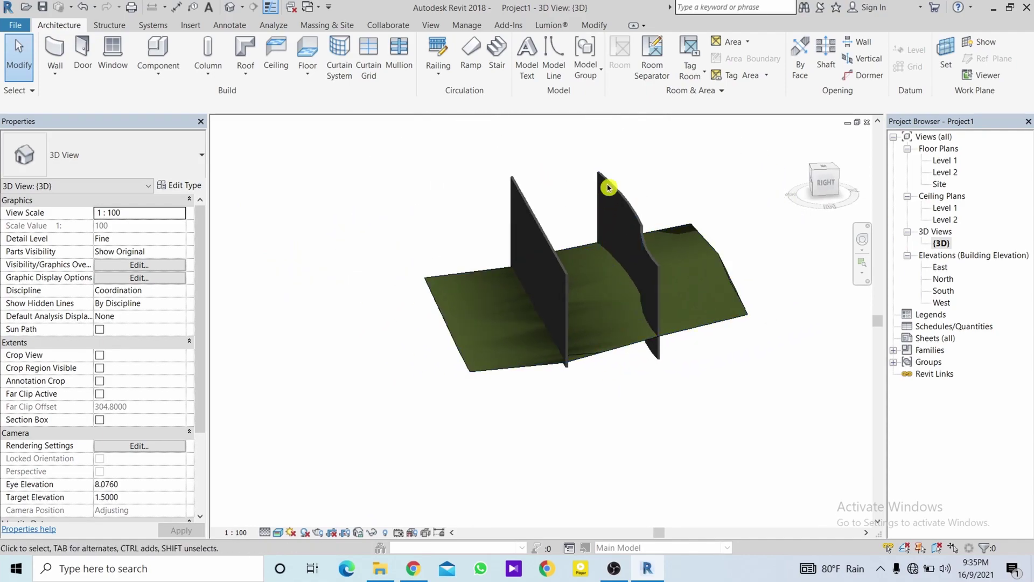
drag(620, 168, 455, 196)
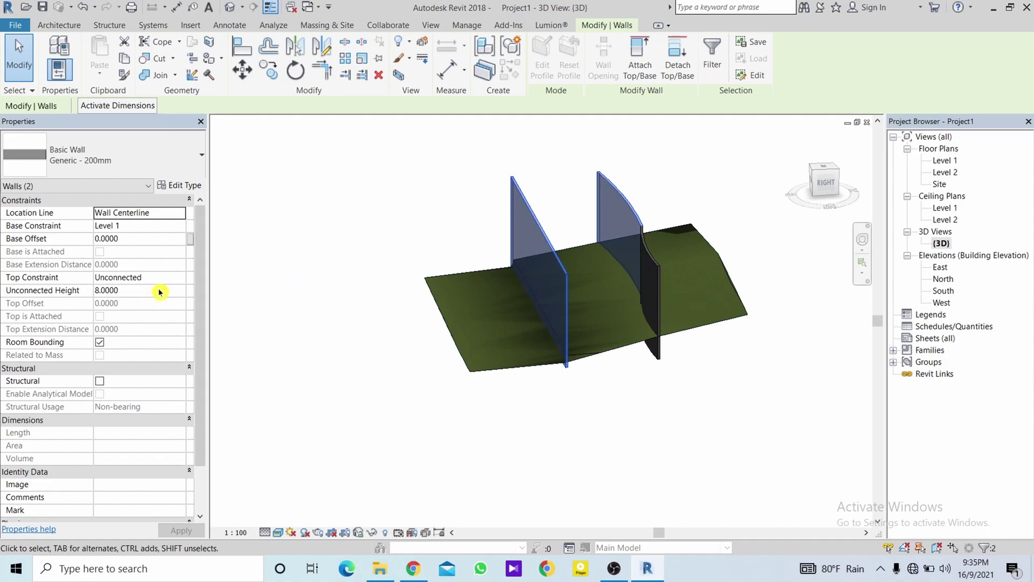
- Set the Top Constraint of both walls to Up to level: Level 2
click(172, 278)
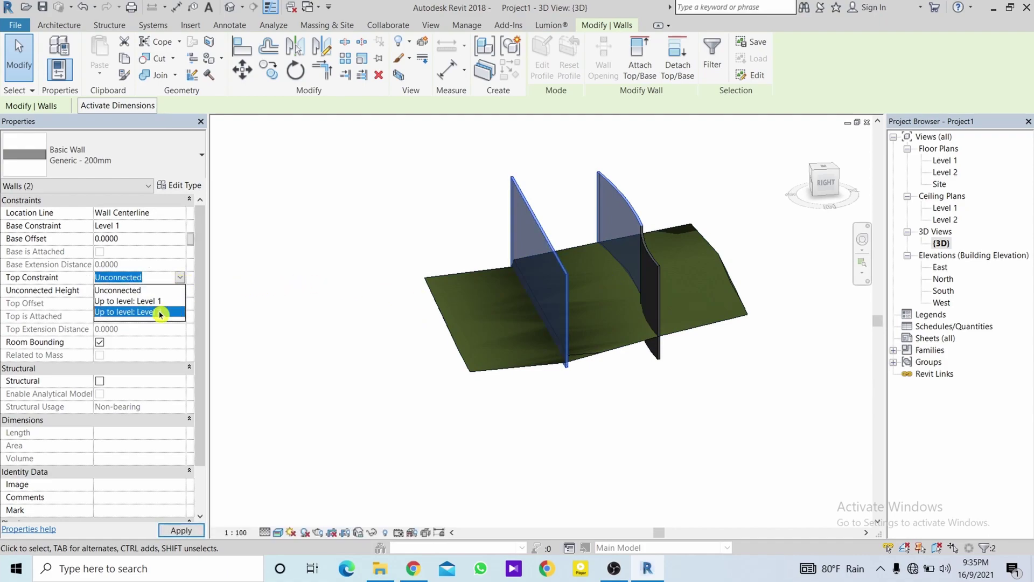
click(160, 313)
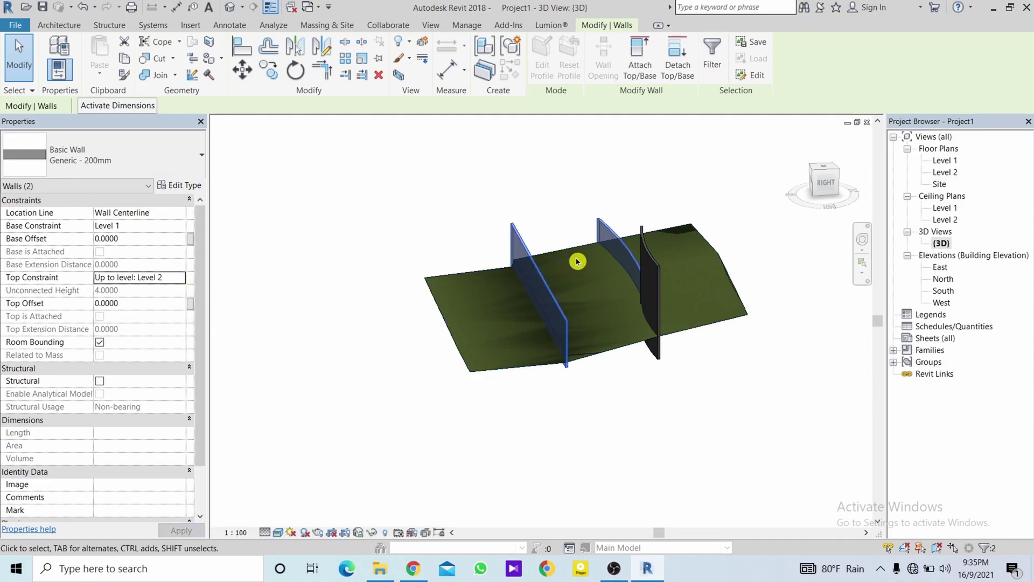
click(616, 197)
click(653, 247)
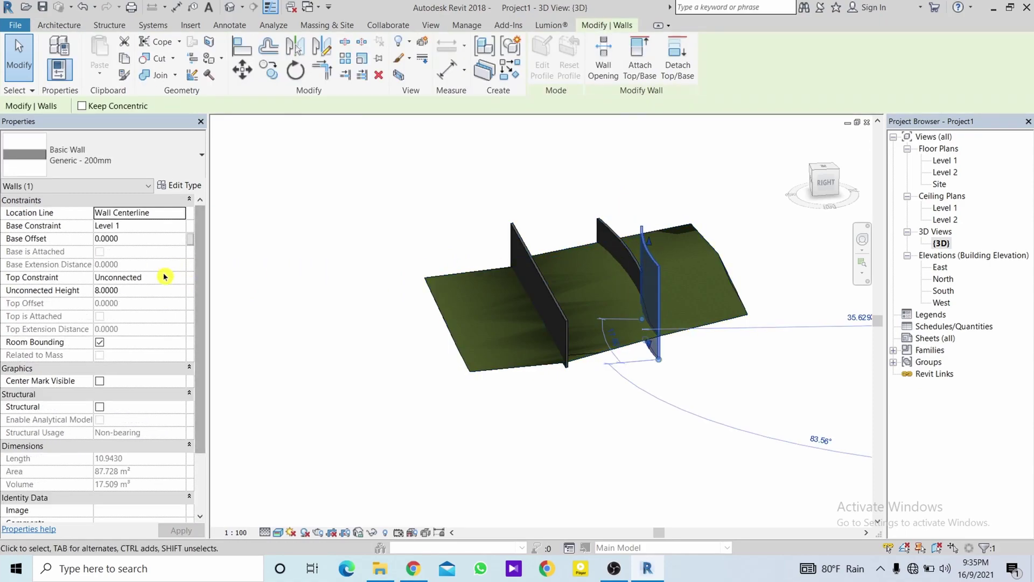
click(185, 282)
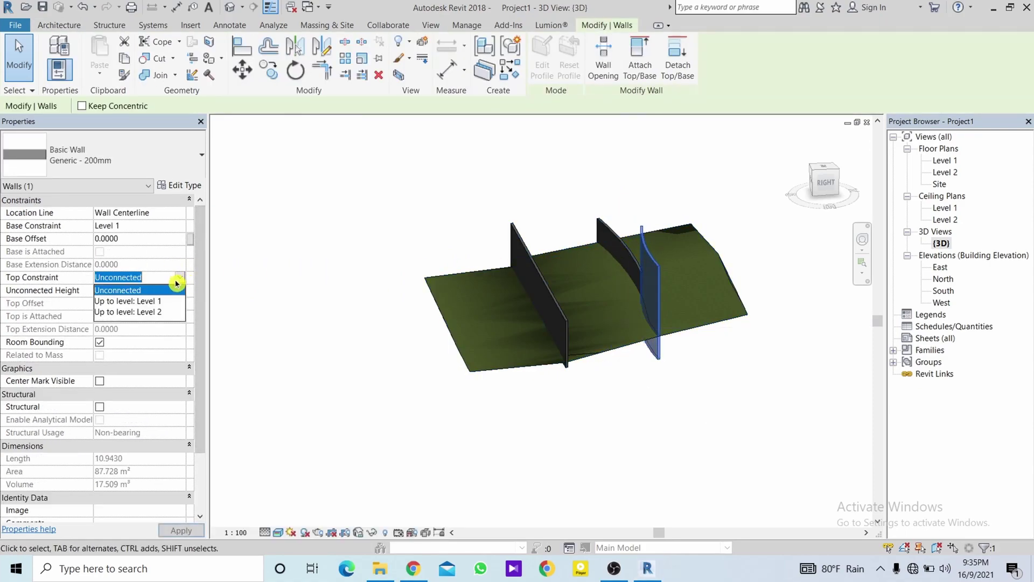
click(160, 313)
click(397, 233)
- Give the left wall a Top Offset of -3 so it becomes a 1 m retaining wall
click(511, 258)
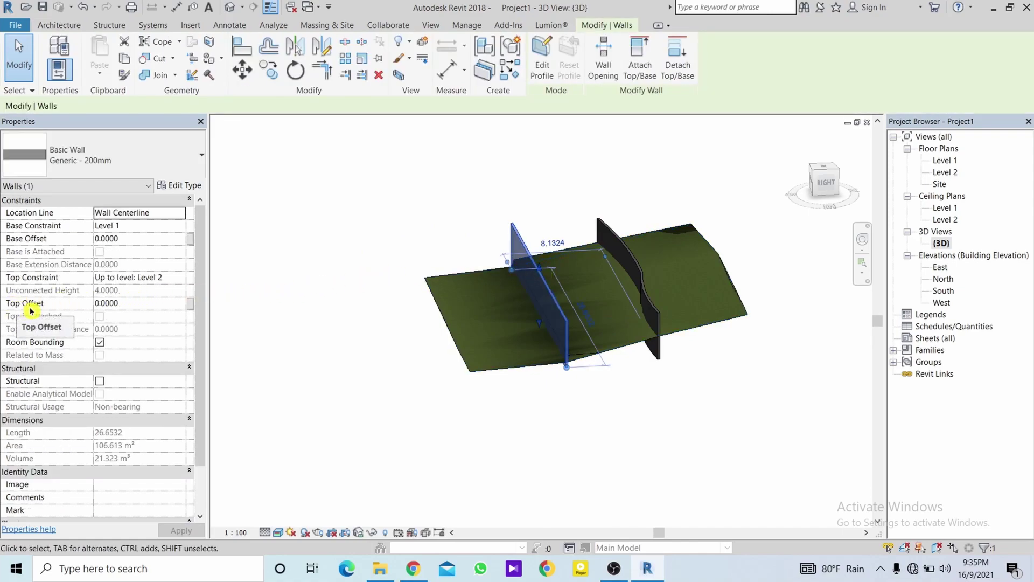
click(131, 302)
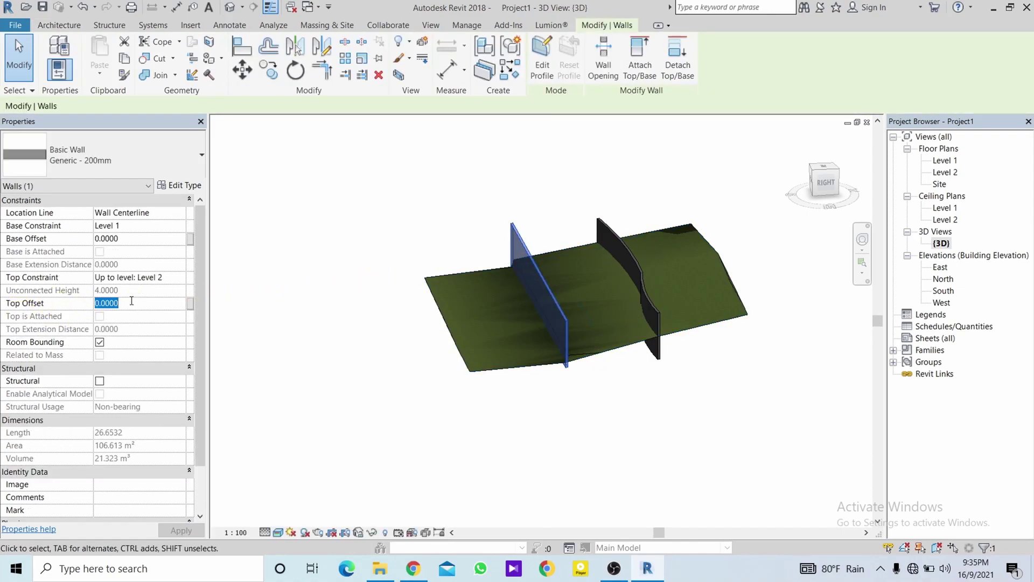
text(-)
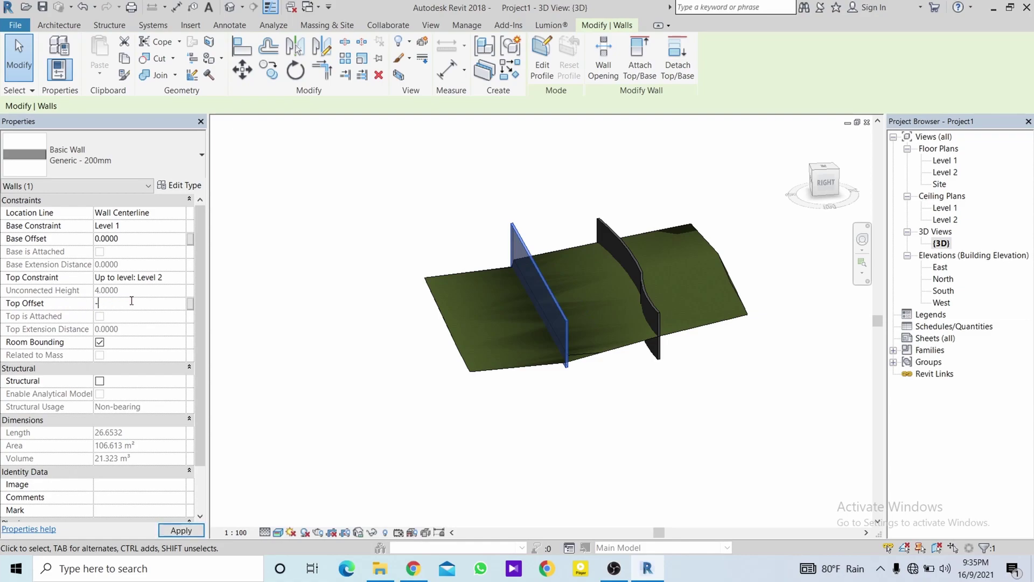
key(Return)
click(132, 304)
mouse_move(299, 364)
shift+middle_down()
mouse_move(458, 402)
mouse_move(393, 347)
shift+middle_up()
scroll(470, 324, up, 3)
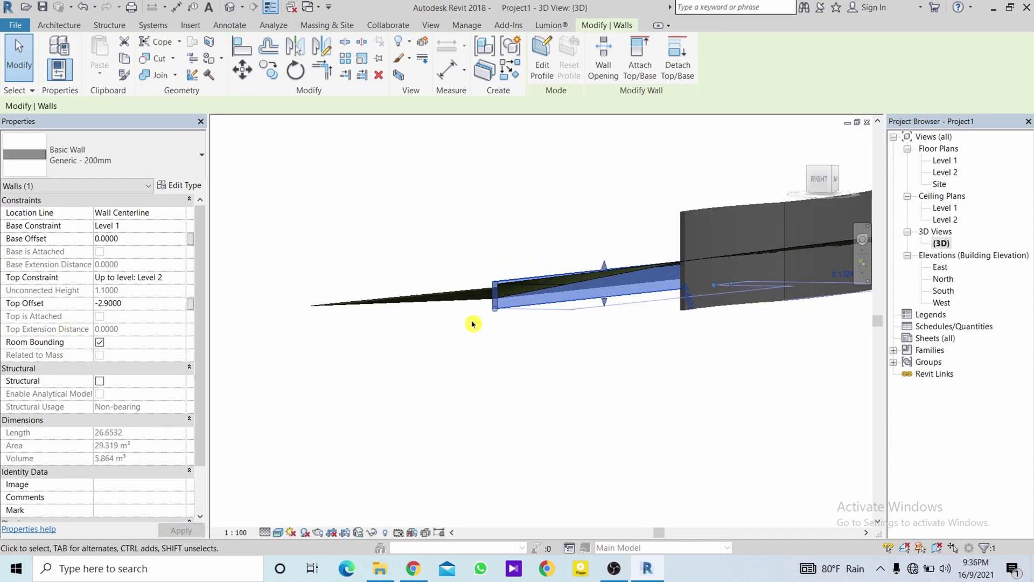
scroll(511, 272, up, 3)
shift+middle_drag(511, 272, 532, 303)
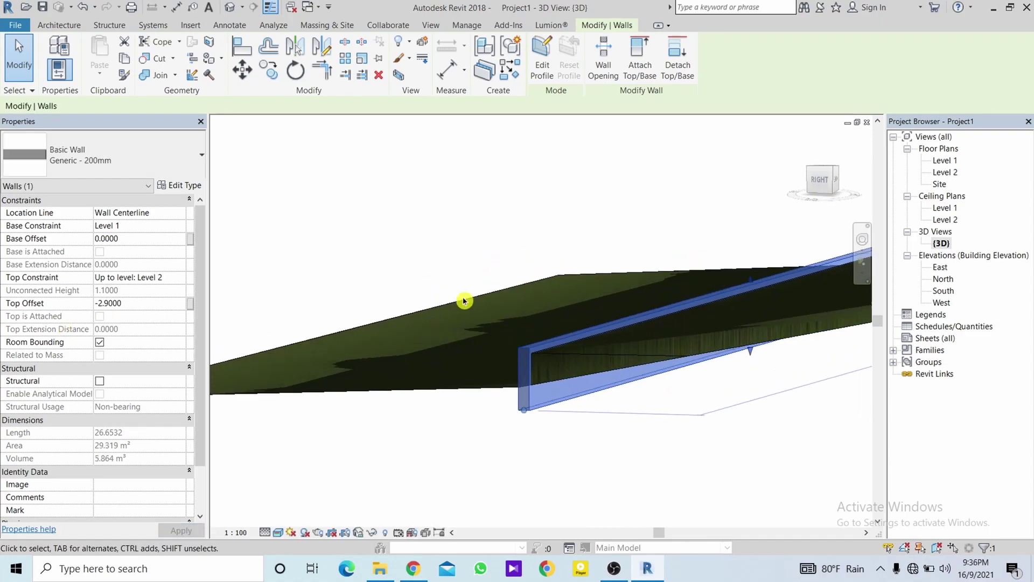
click(139, 304)
text(-3)
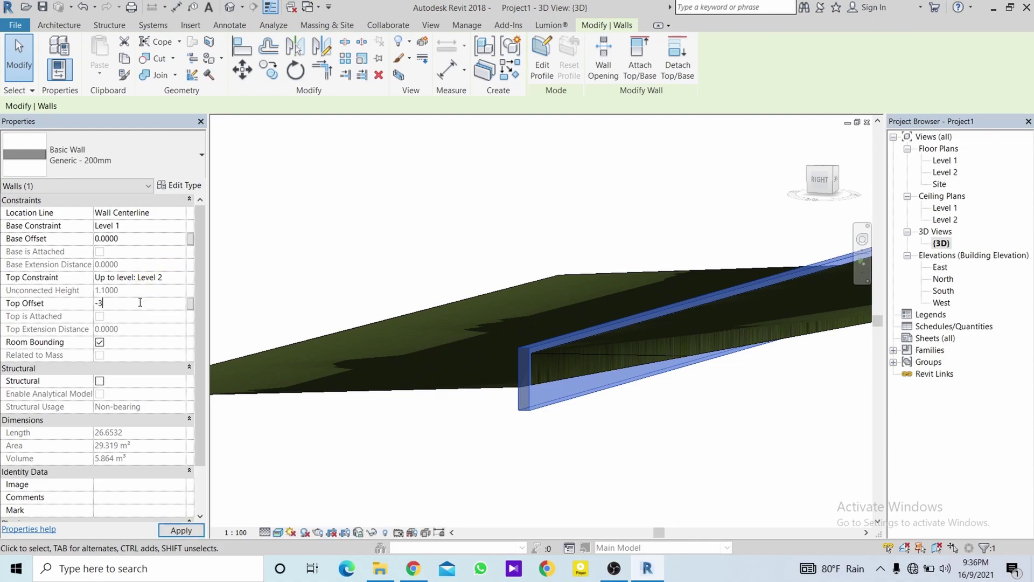
mouse_move(544, 250)
shift+middle_down()
mouse_move(584, 293)
mouse_move(642, 279)
mouse_move(633, 270)
mouse_move(515, 293)
mouse_move(508, 319)
mouse_move(527, 317)
shift+middle_up()
- Orbit down to a low angle showing the low straight wall and taller curved wall in the terrain
click(775, 491)
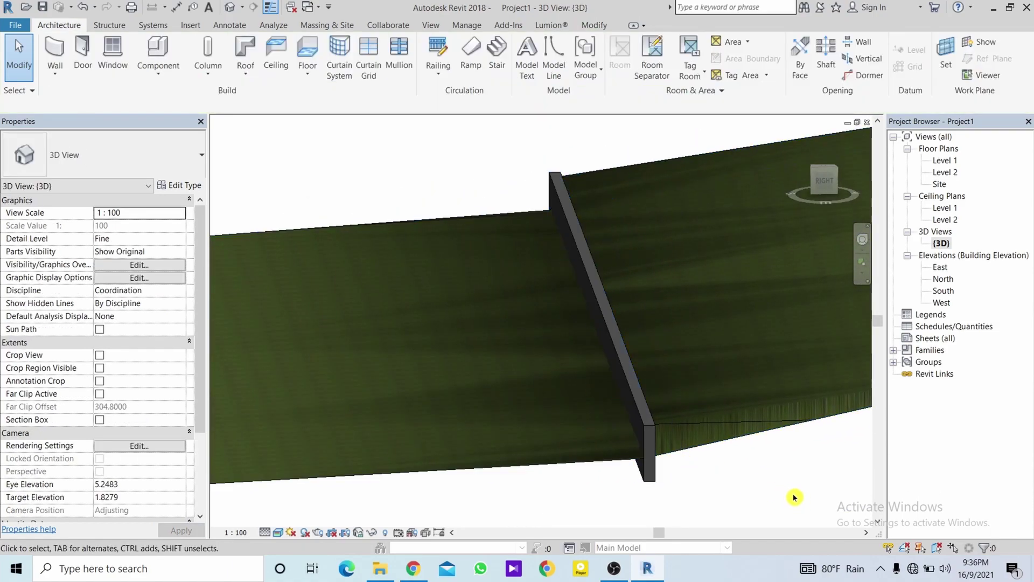
mouse_move(792, 496)
shift+middle_down()
mouse_move(759, 502)
mouse_move(438, 381)
shift+middle_up()
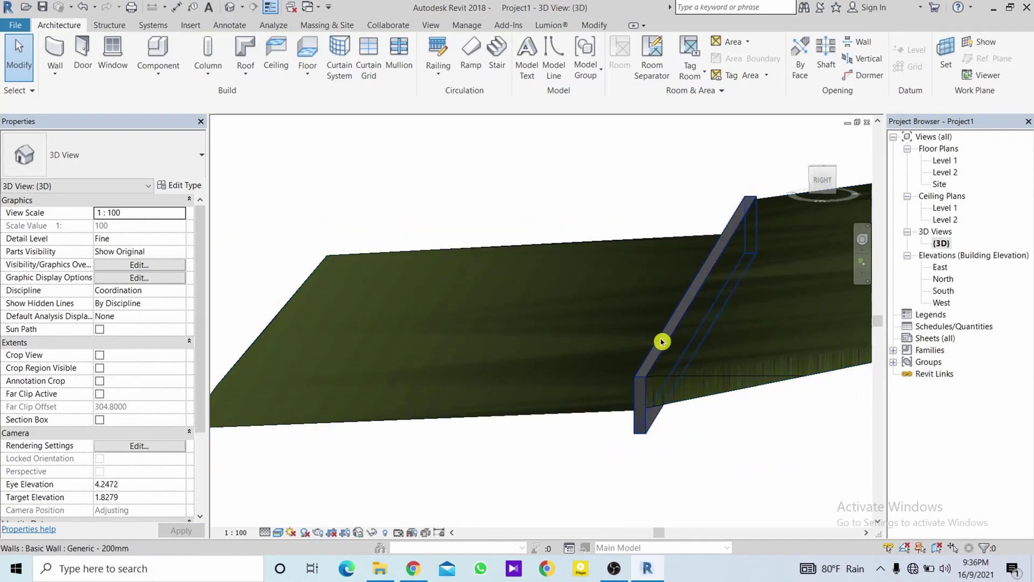
mouse_move(663, 341)
middle_down()
mouse_move(671, 348)
mouse_move(533, 363)
mouse_move(741, 341)
mouse_move(758, 358)
mouse_move(733, 356)
middle_up()
shift+middle_drag(832, 344, 709, 354)
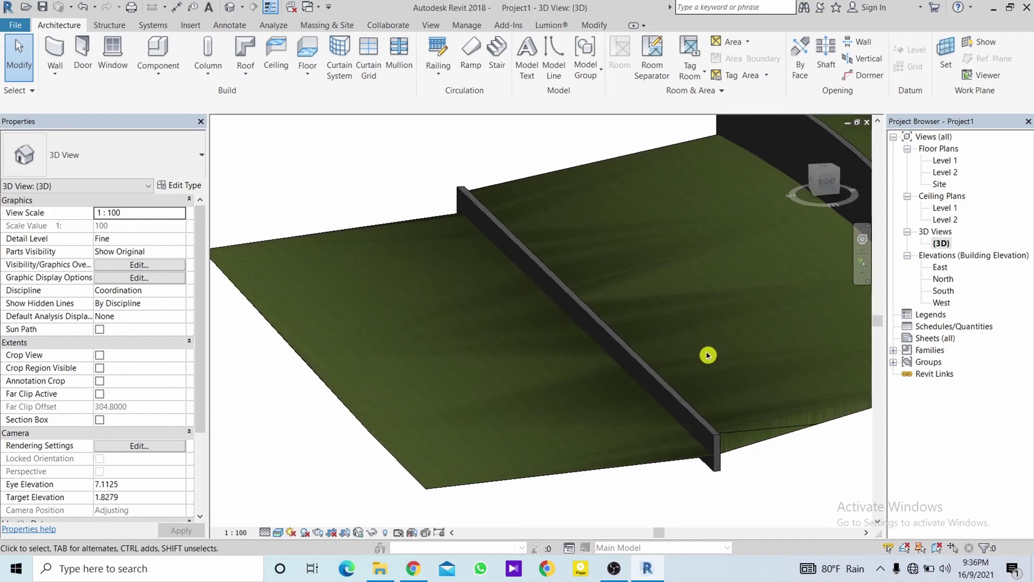
shift+middle_drag(595, 302, 611, 286)
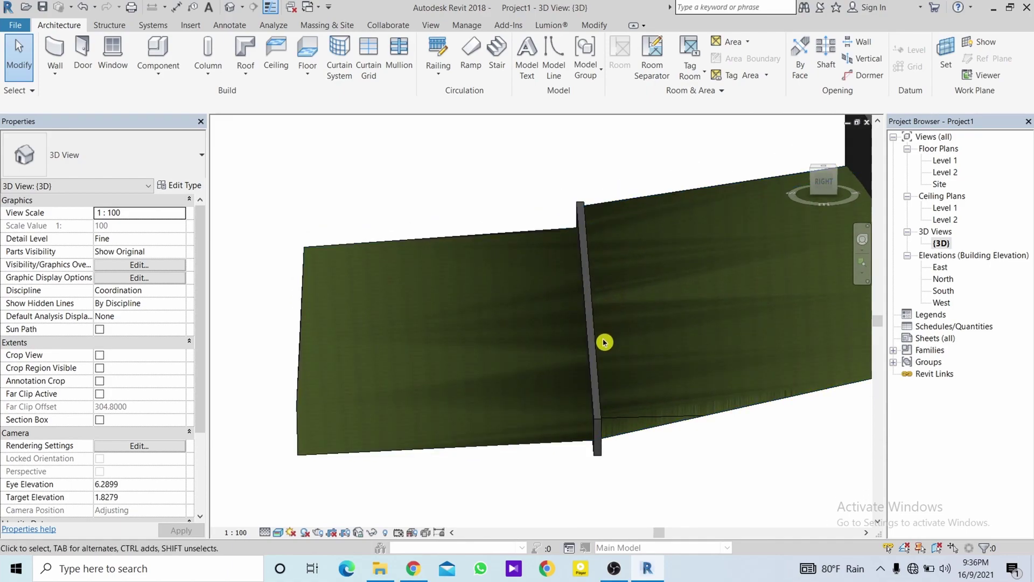
mouse_move(605, 341)
shift+middle_down()
mouse_move(591, 332)
mouse_move(663, 328)
mouse_move(671, 314)
mouse_move(600, 250)
shift+middle_up()
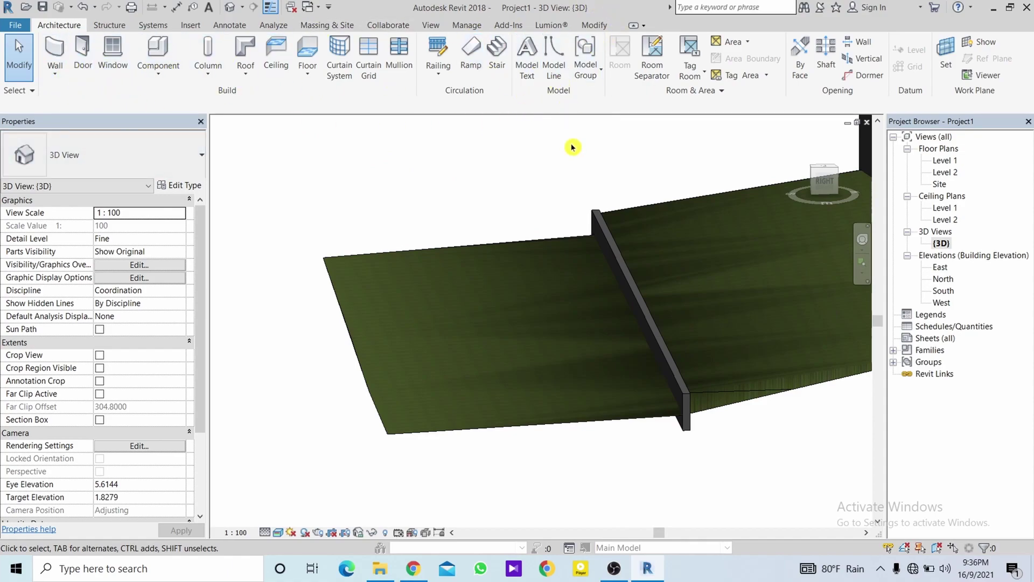
mouse_move(570, 145)
shift+middle_down()
mouse_move(565, 208)
mouse_move(580, 248)
mouse_move(596, 191)
mouse_move(579, 371)
mouse_move(575, 355)
mouse_move(645, 383)
mouse_move(589, 347)
mouse_move(599, 312)
mouse_move(637, 330)
shift+middle_up()
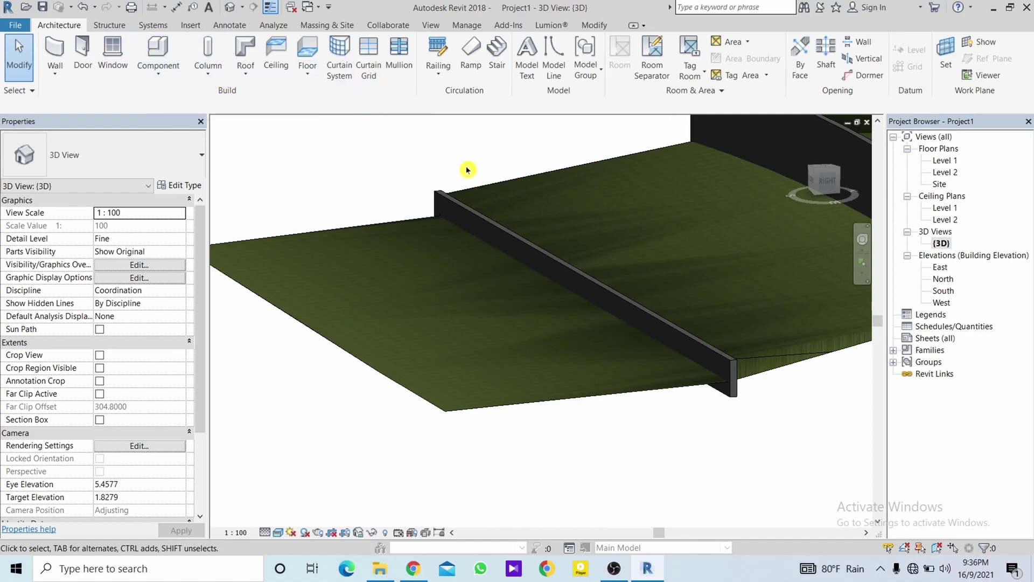
shift+middle_drag(591, 289, 566, 300)
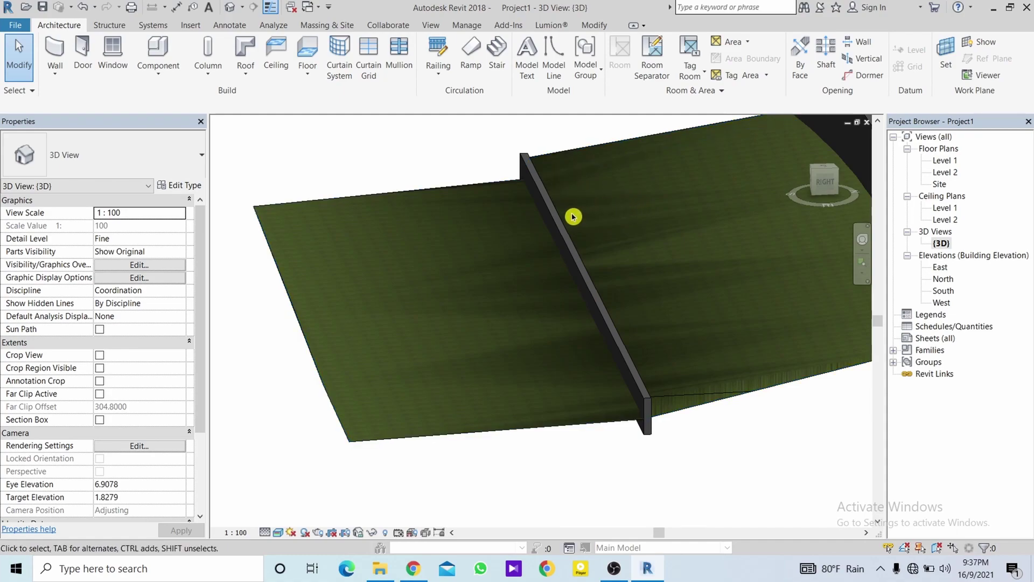
mouse_move(601, 215)
shift+middle_down()
mouse_move(595, 167)
mouse_move(616, 226)
mouse_move(632, 222)
mouse_move(550, 286)
mouse_move(763, 290)
mouse_move(531, 293)
shift+middle_up()
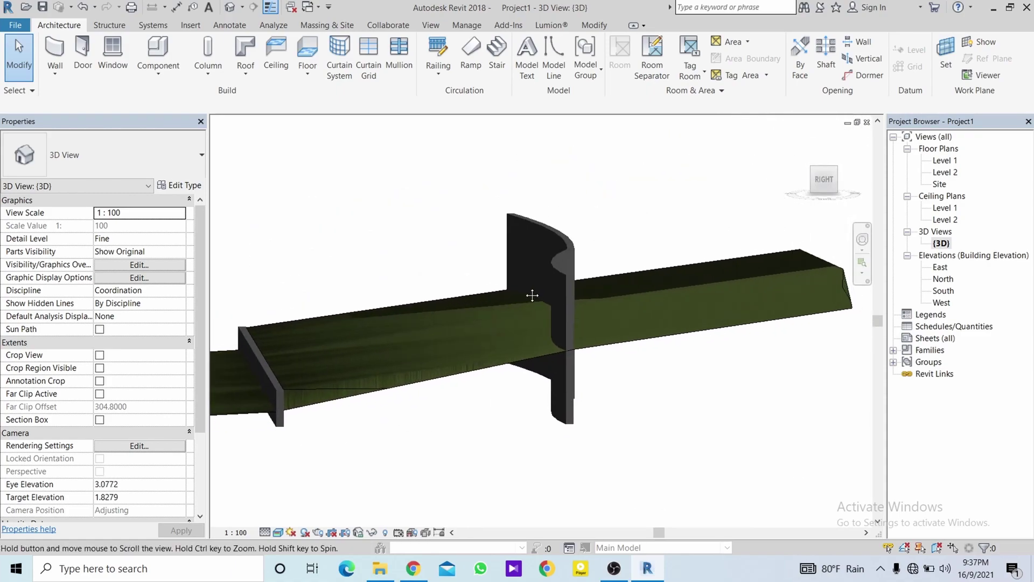
- Set the Top Offset of both walls to -1.9 so they stand 2.1 m tall
mouse_move(631, 204)
mouse_down()
mouse_move(498, 265)
mouse_move(497, 275)
mouse_up()
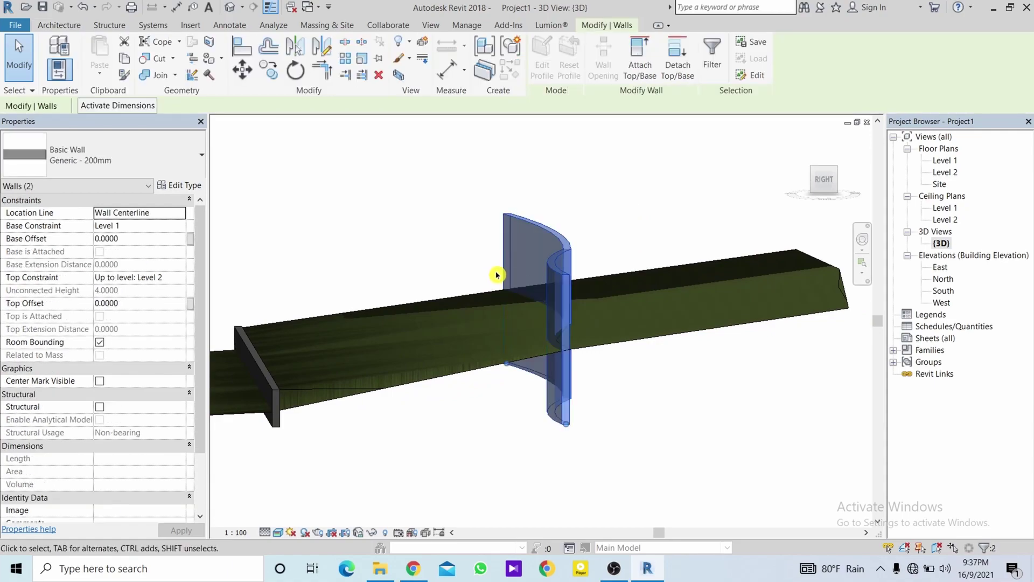
click(137, 304)
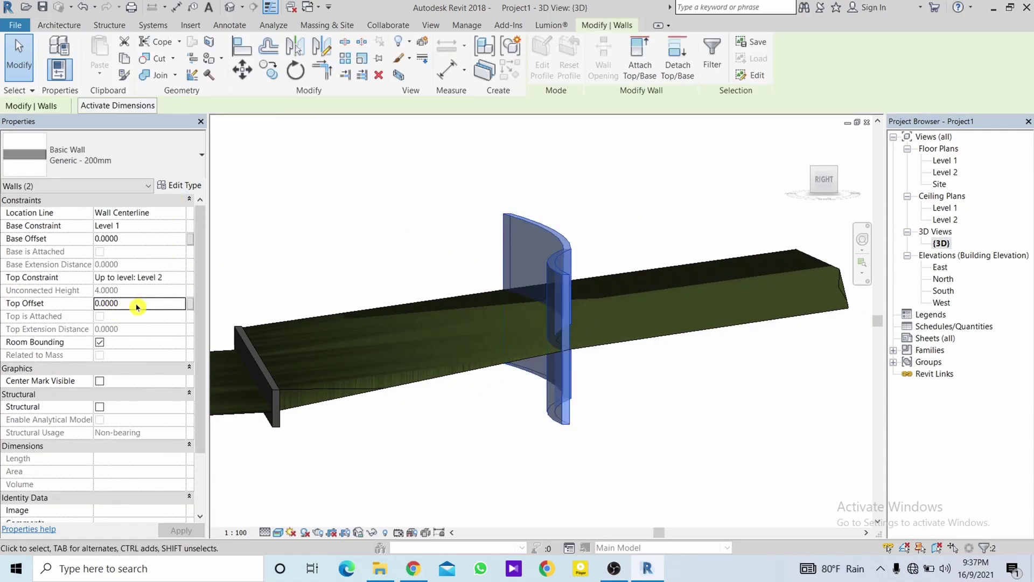
text(-2)
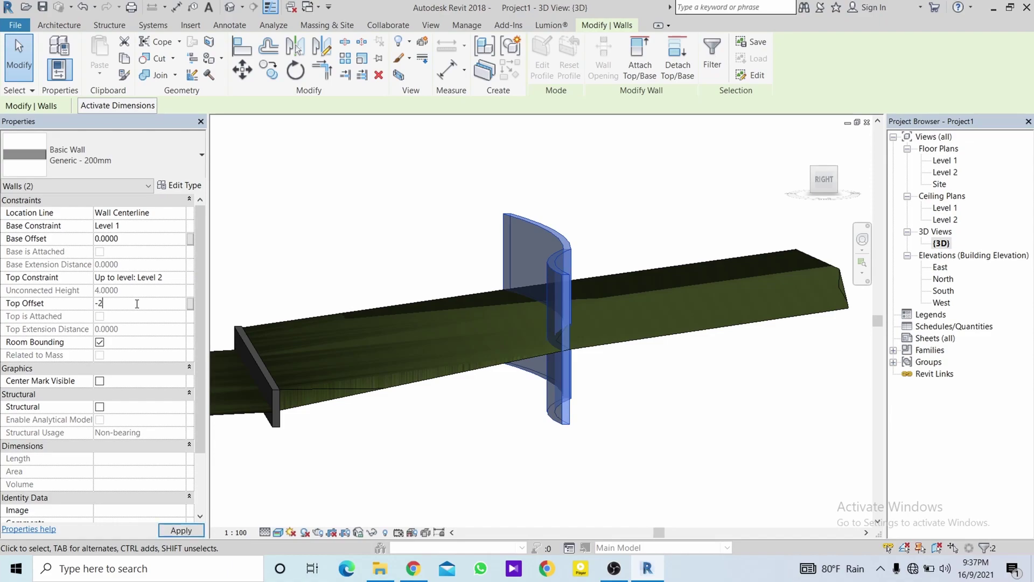
key(Return)
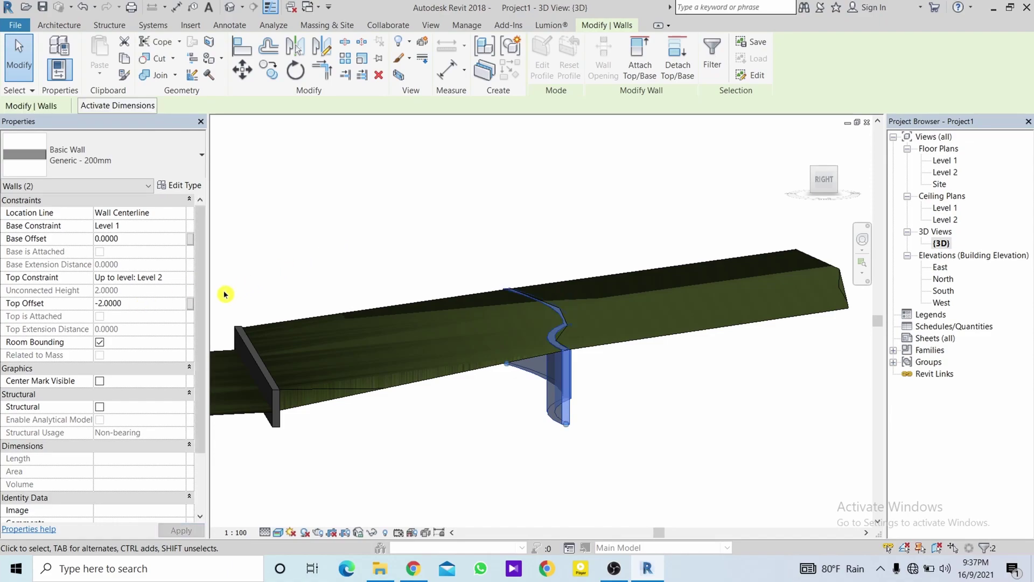
click(143, 304)
text(-1.9)
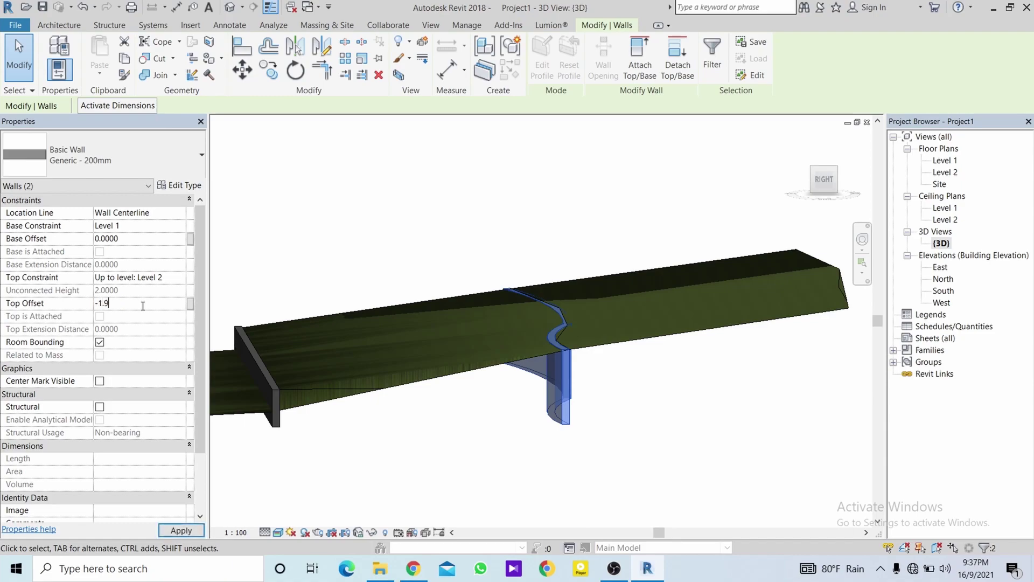
key(Return)
mouse_move(371, 233)
shift+middle_down()
mouse_move(428, 245)
mouse_move(374, 276)
mouse_move(392, 281)
mouse_move(392, 298)
mouse_move(455, 328)
mouse_move(531, 311)
mouse_move(545, 295)
shift+middle_up()
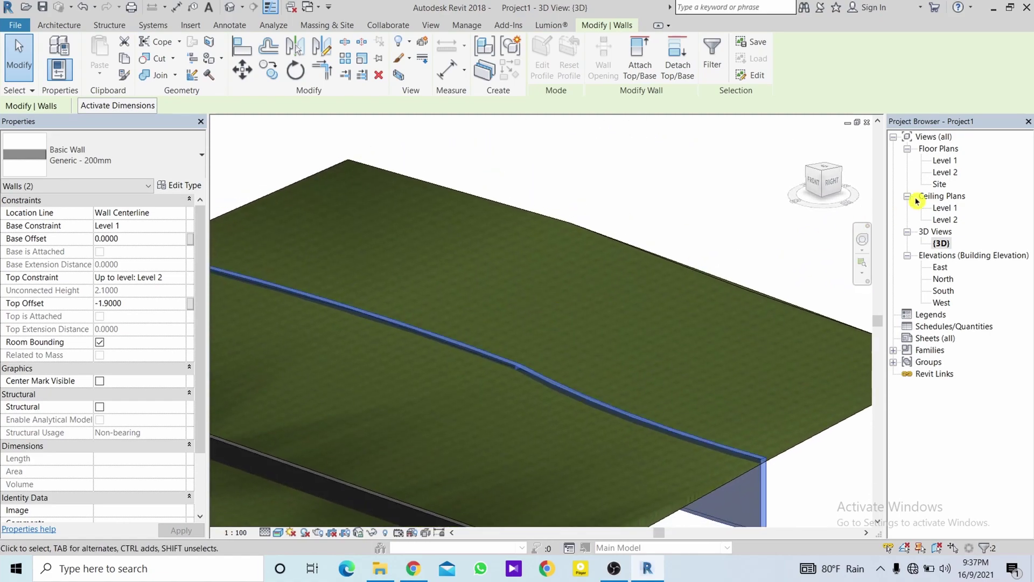
- Open the Site floor plan and select the grass toposurface
double_click(945, 187)
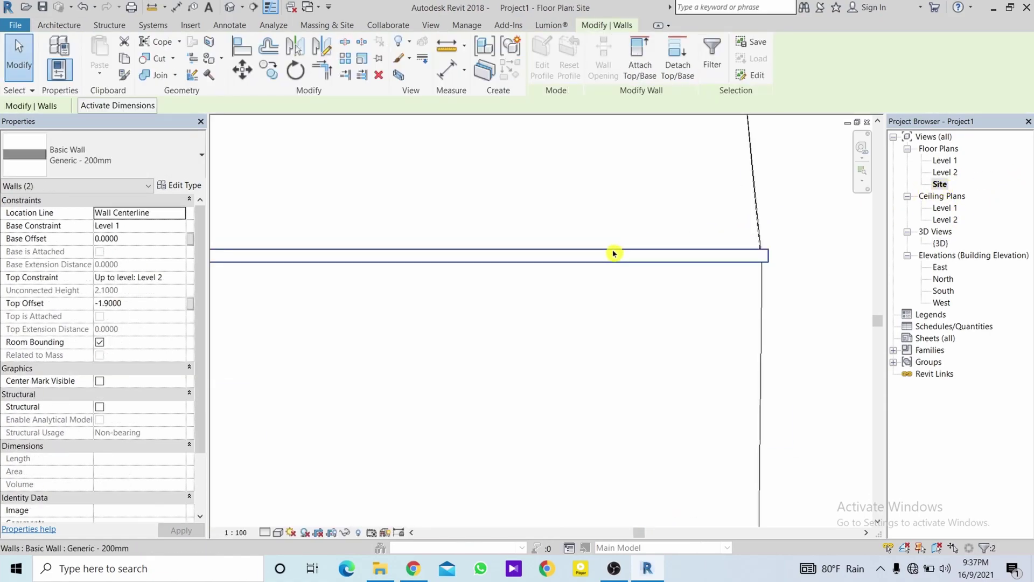
scroll(615, 252, down, 2)
scroll(591, 268, down, 2)
scroll(592, 281, up, 2)
scroll(513, 286, up, 2)
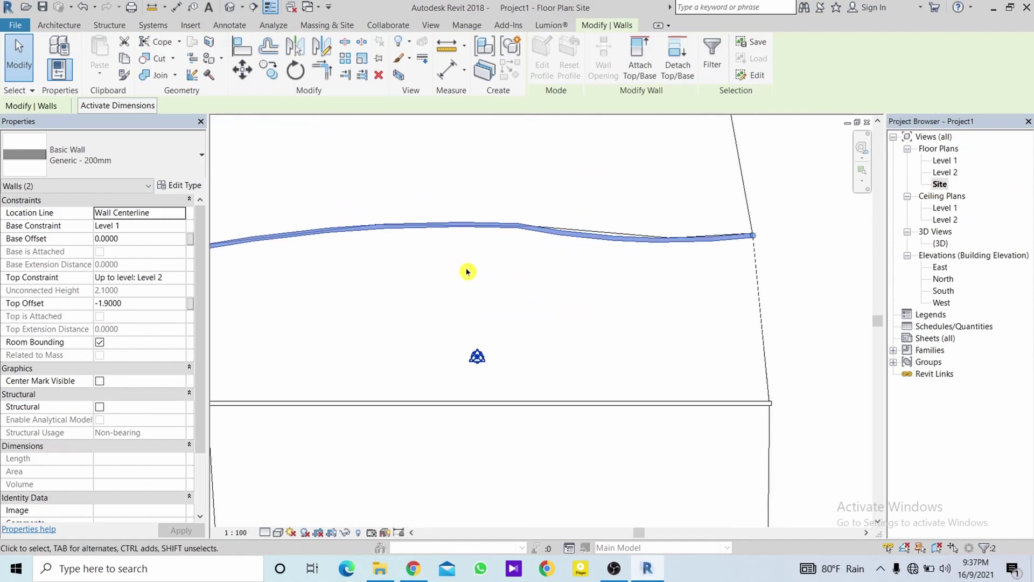
scroll(566, 248, down, 1)
click(770, 189)
click(793, 182)
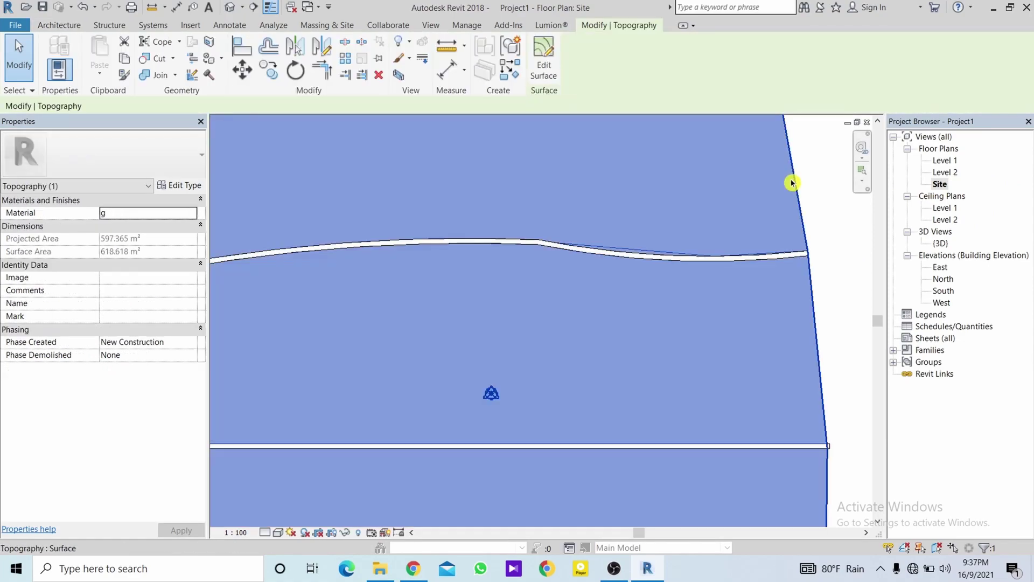
- Edit the toposurface with Place Point, entering a new-point elevation of 3.0000
click(545, 54)
scroll(633, 252, down, 2)
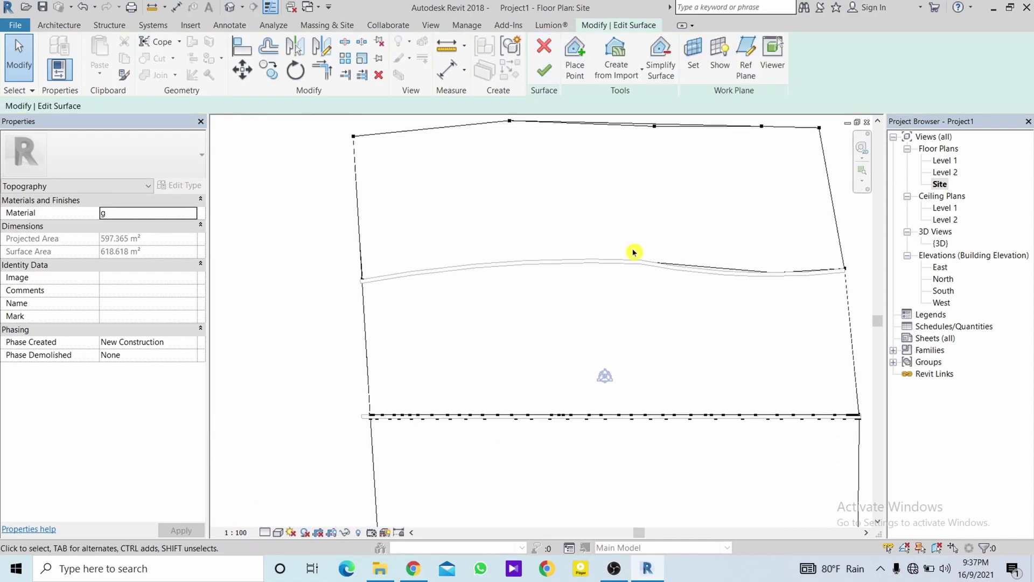
middle_drag(406, 246, 397, 289)
scroll(397, 288, up, 3)
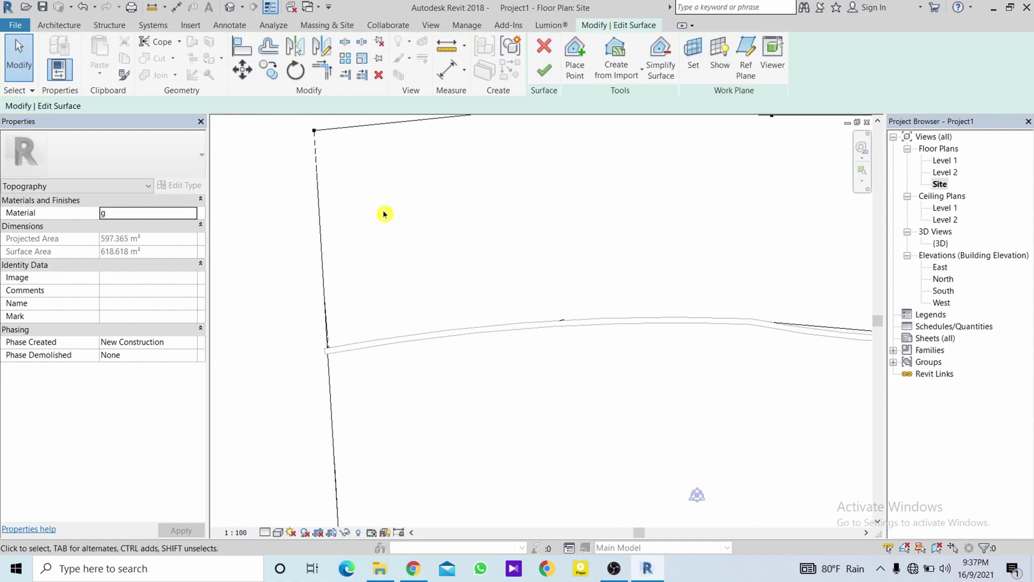
click(574, 60)
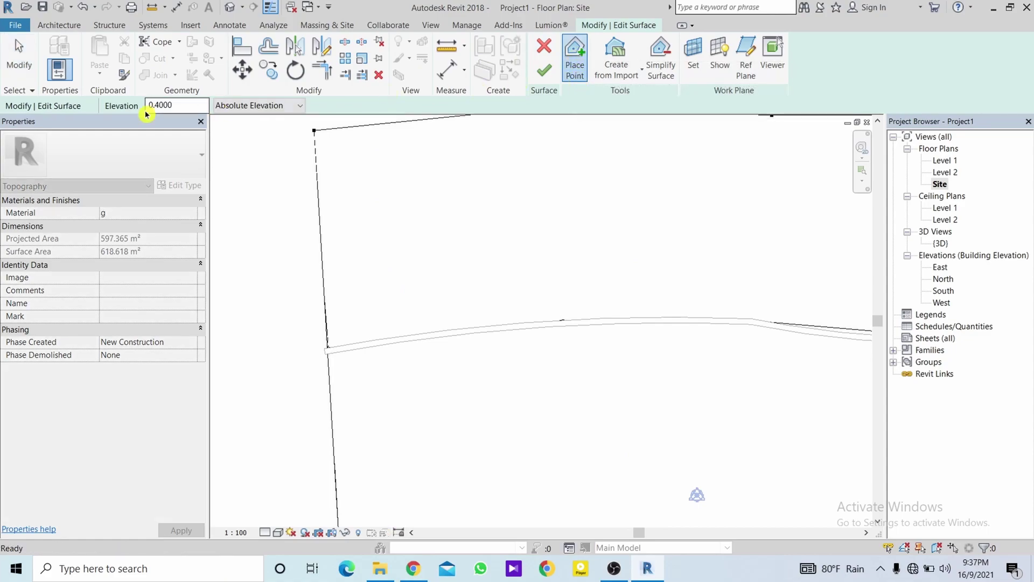
scroll(312, 242, down, 1)
scroll(318, 249, down, 1)
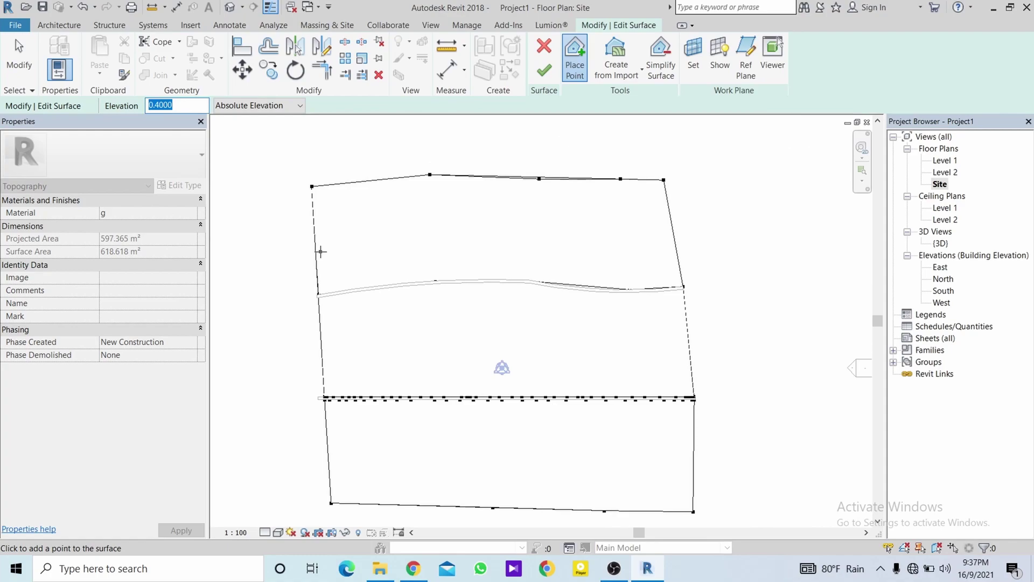
text(3.0000)
double_click(159, 106)
- Set the point elevation to 2.0 and place a point at the wall's left end
text(2)
key(Return)
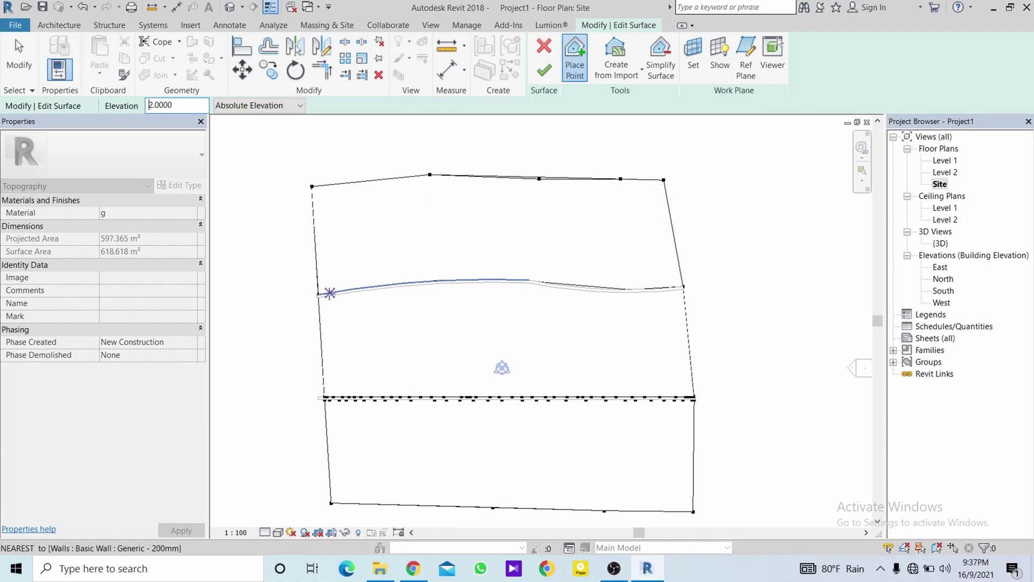
scroll(318, 297, up, 5)
scroll(318, 297, up, 3)
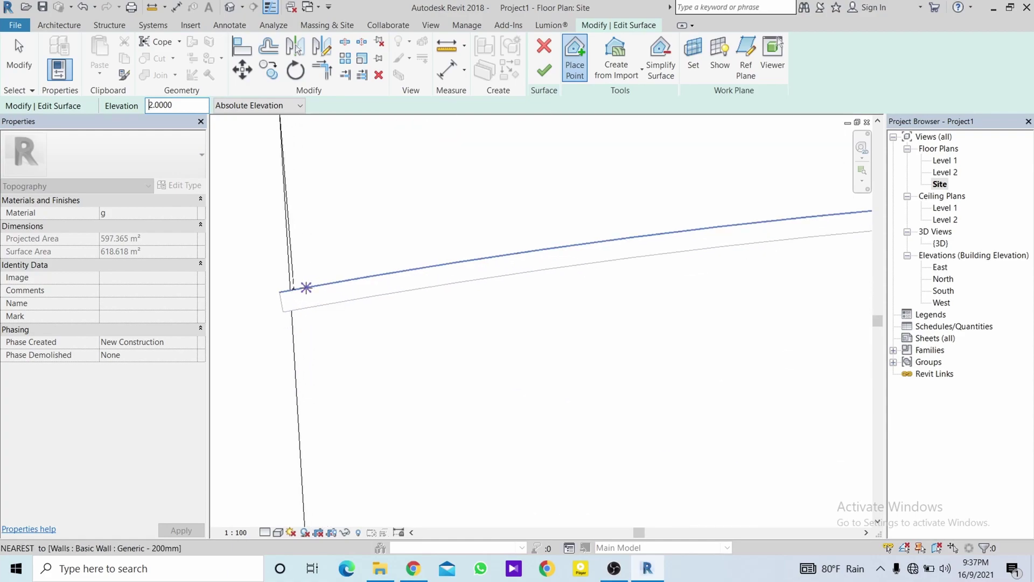
click(285, 291)
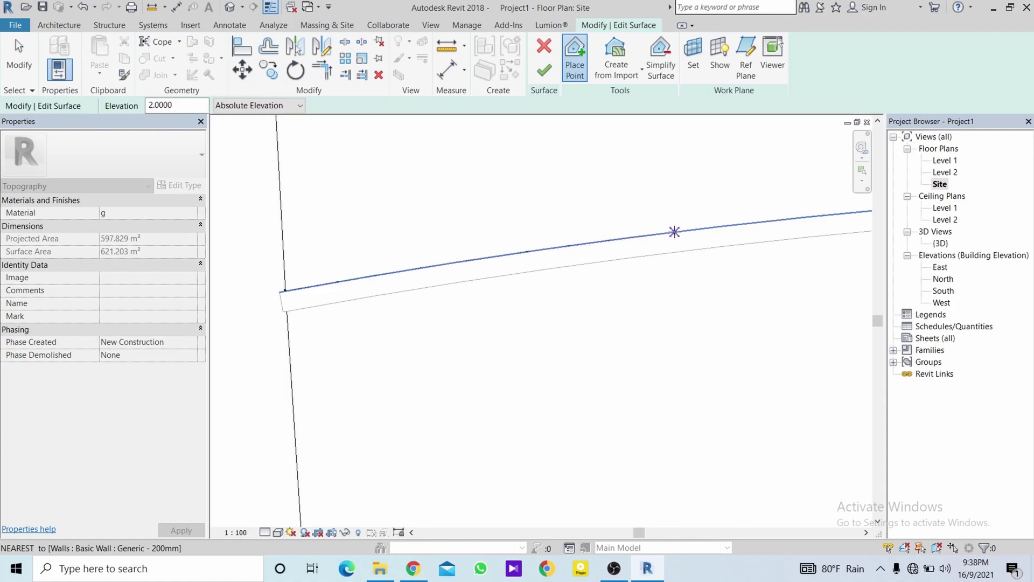
- Place elevation-2.0 points along the straight wall line and just past its bend
mouse_move(693, 228)
middle_down()
mouse_move(543, 254)
mouse_move(502, 249)
middle_up()
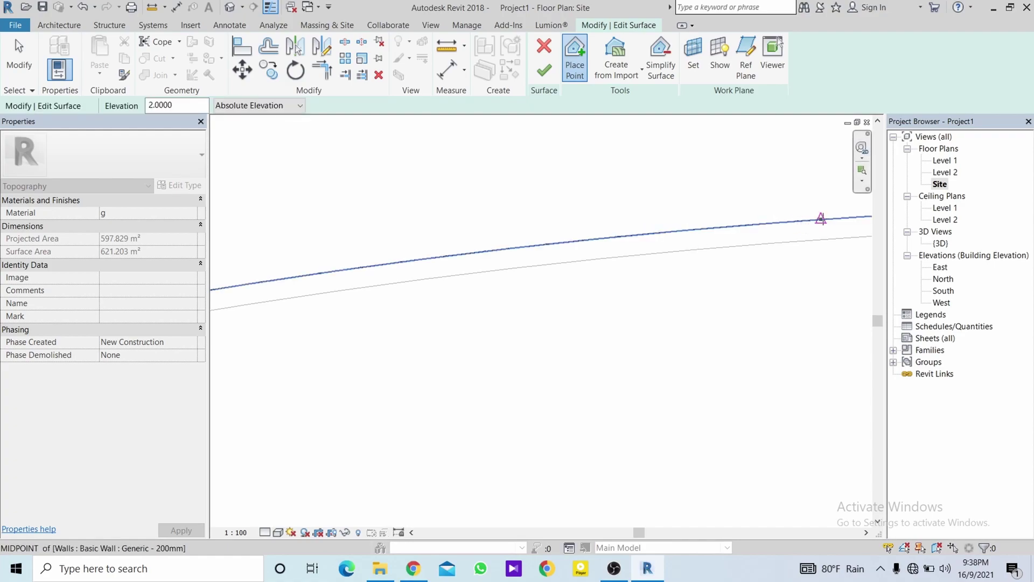
middle_drag(819, 220, 597, 221)
click(670, 216)
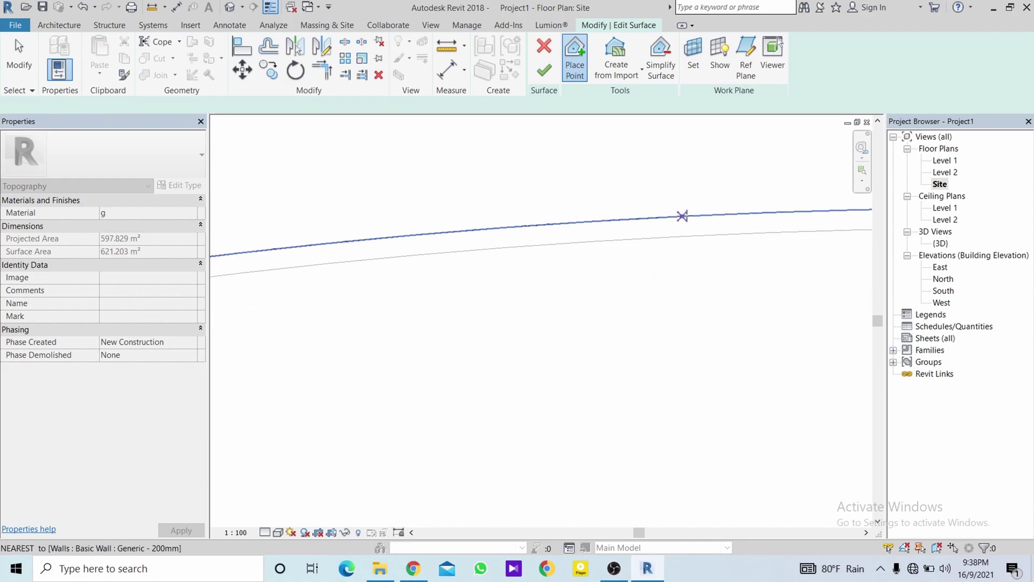
middle_drag(785, 212, 598, 224)
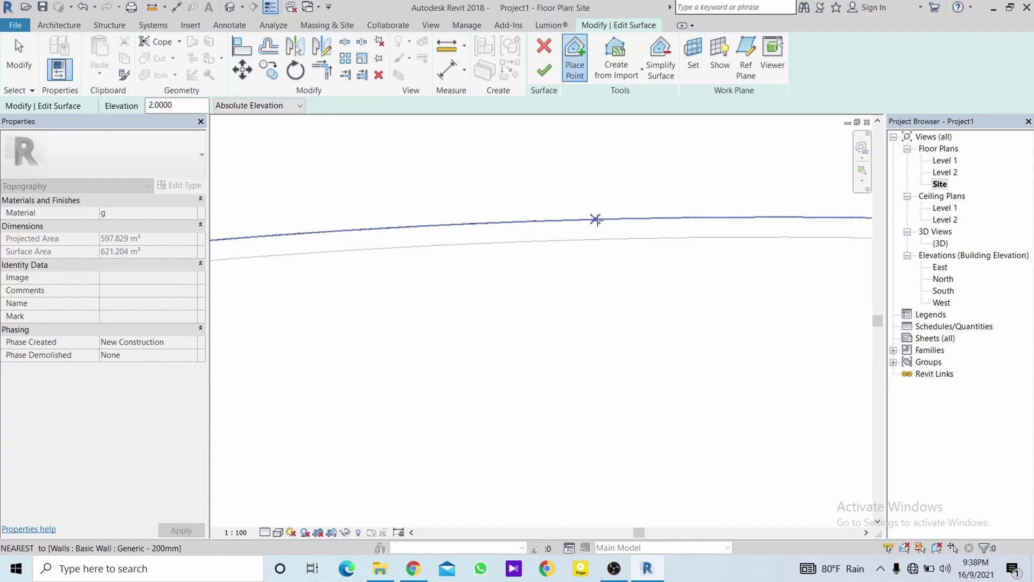
click(596, 219)
middle_drag(771, 215, 557, 227)
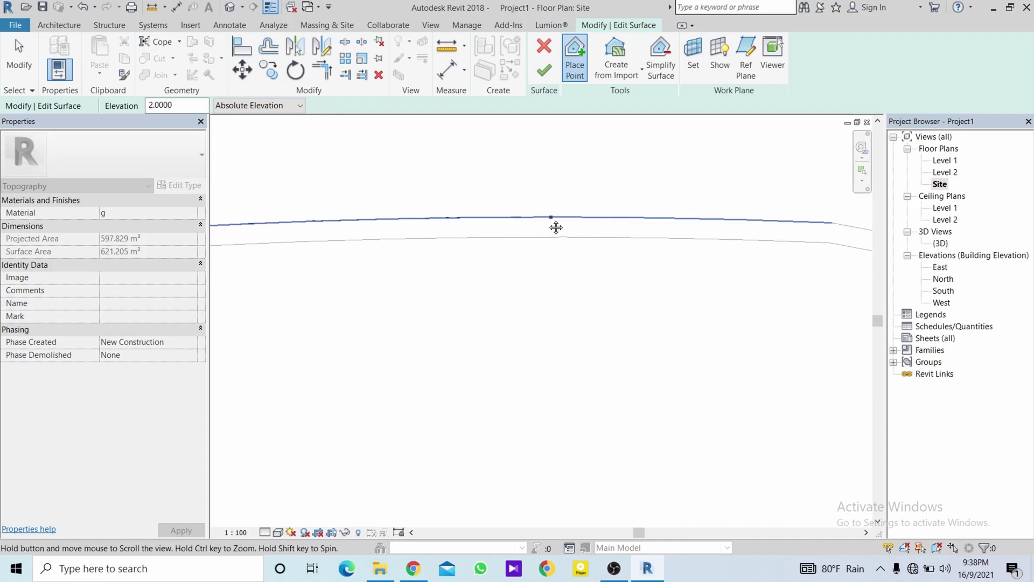
click(753, 220)
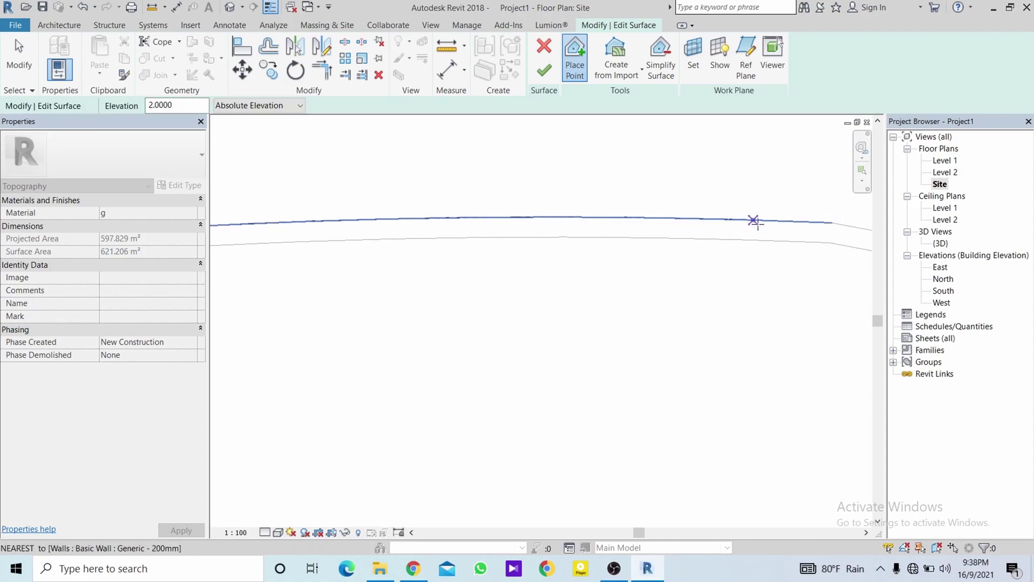
middle_drag(774, 220, 547, 233)
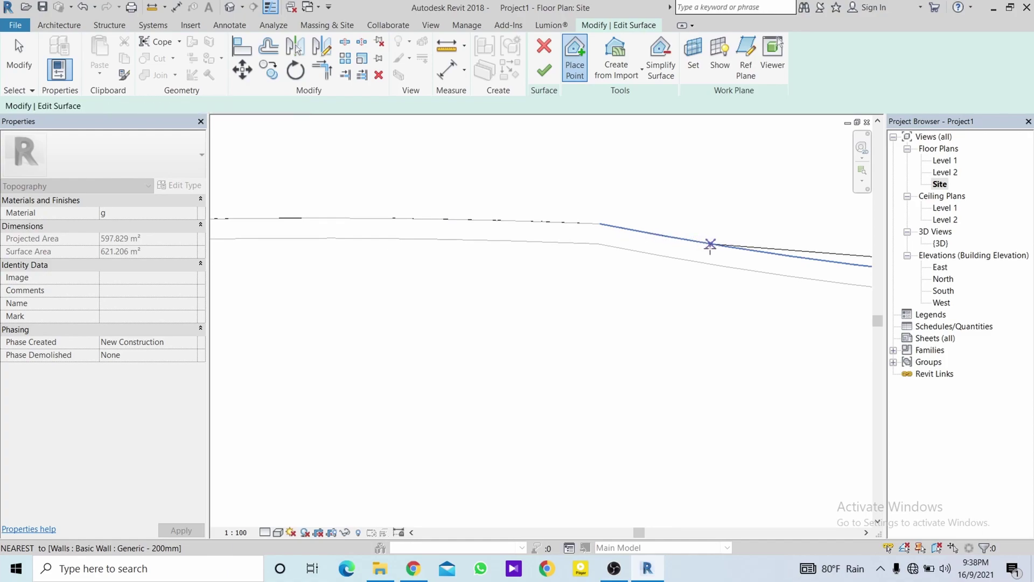
middle_drag(711, 242, 426, 229)
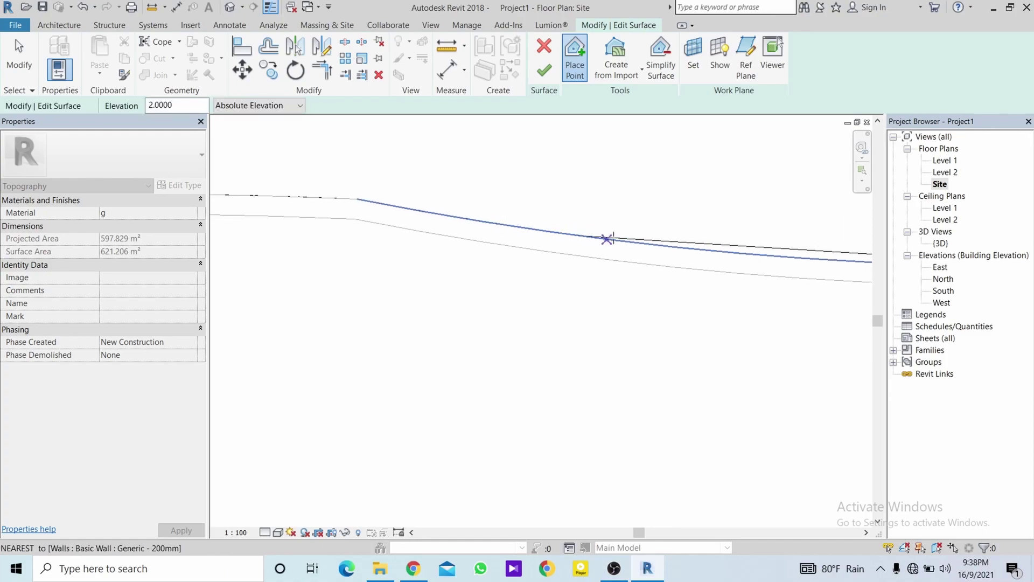
middle_drag(685, 250, 474, 245)
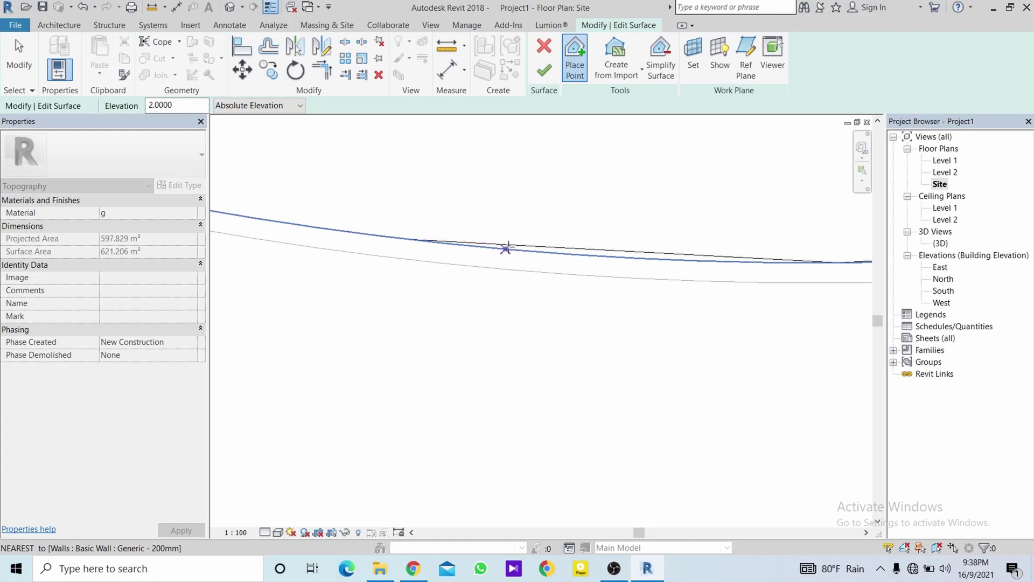
click(518, 249)
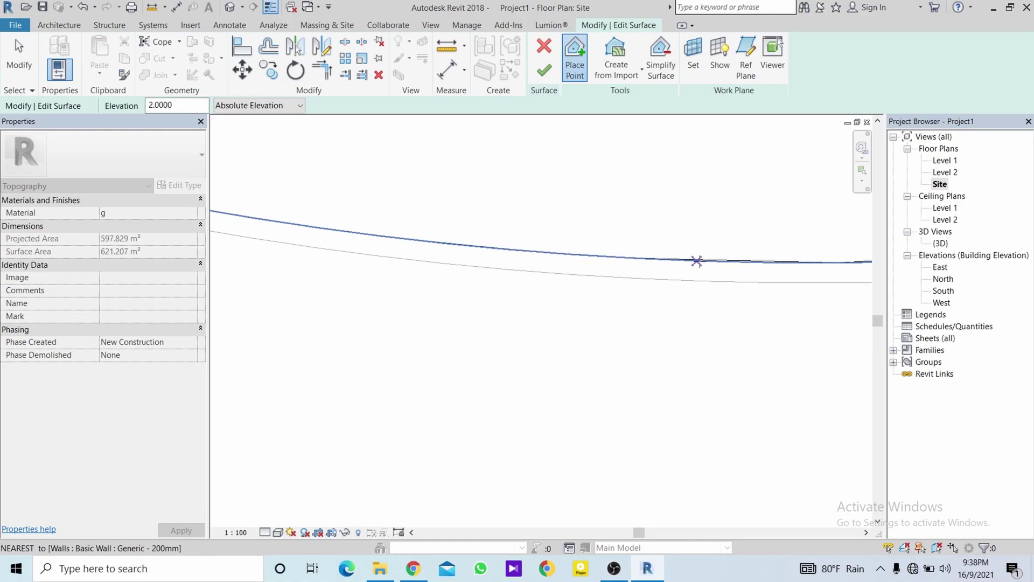
- Continue the elevation-2.0 points along the curved wall out to its corner
middle_drag(782, 263, 524, 270)
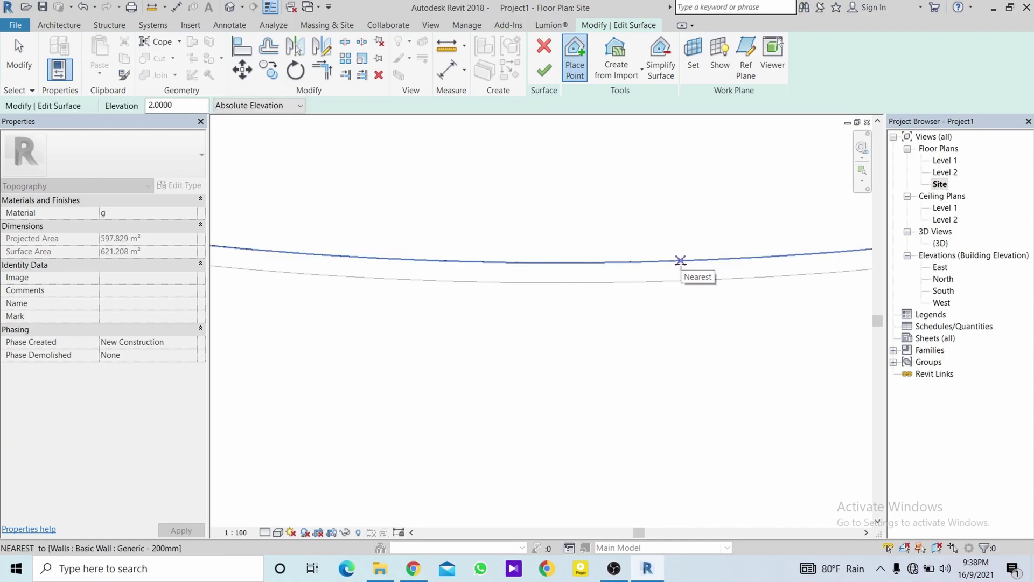
click(679, 262)
key(Escape)
key(Return)
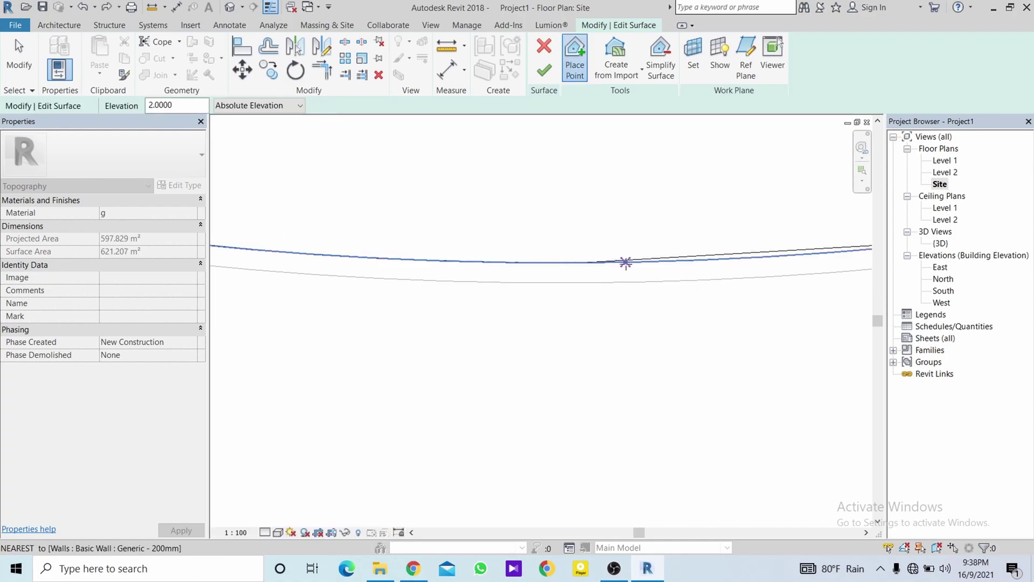
click(721, 259)
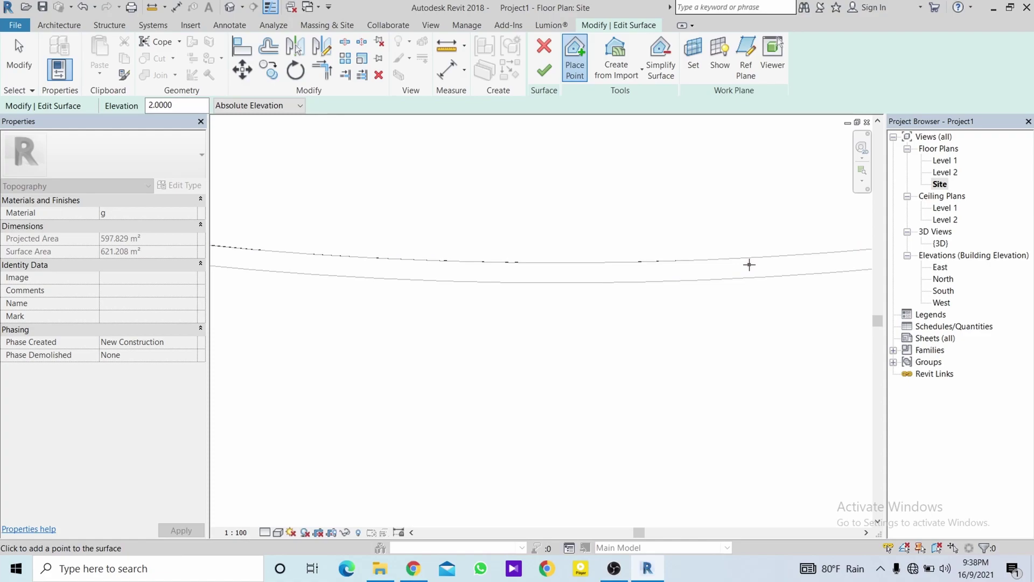
click(749, 265)
click(724, 264)
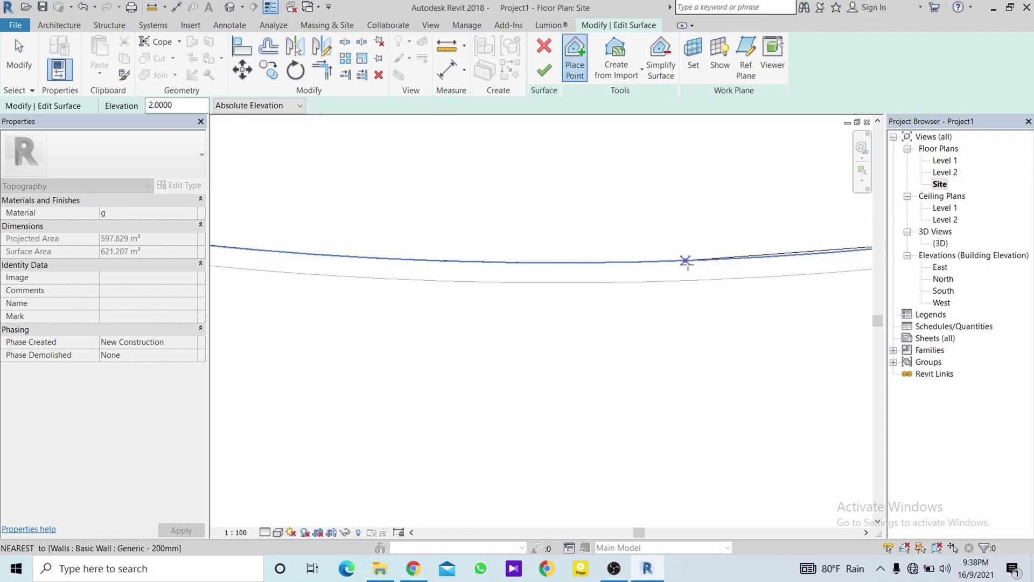
click(719, 260)
key(Escape)
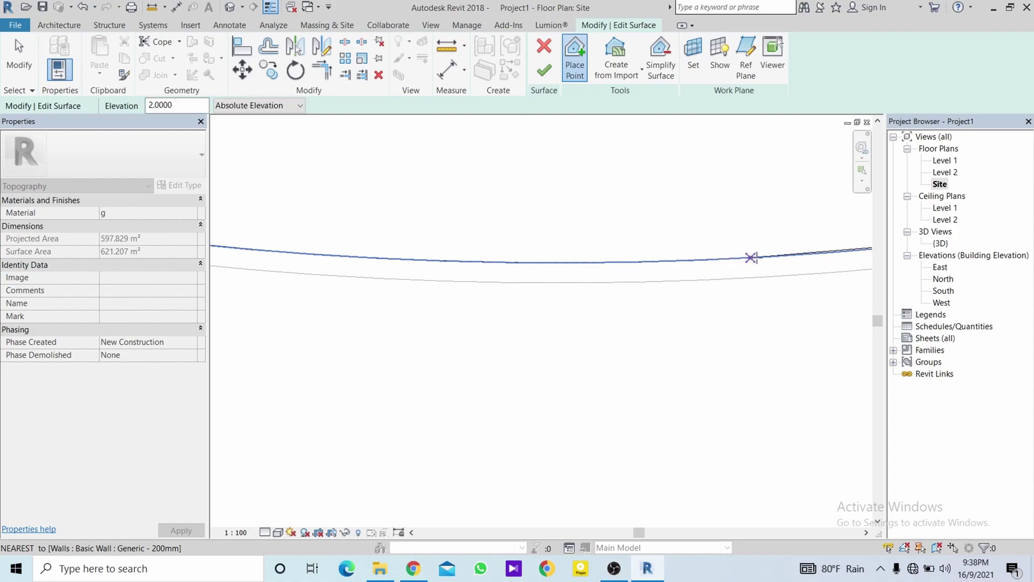
middle_drag(695, 257, 474, 249)
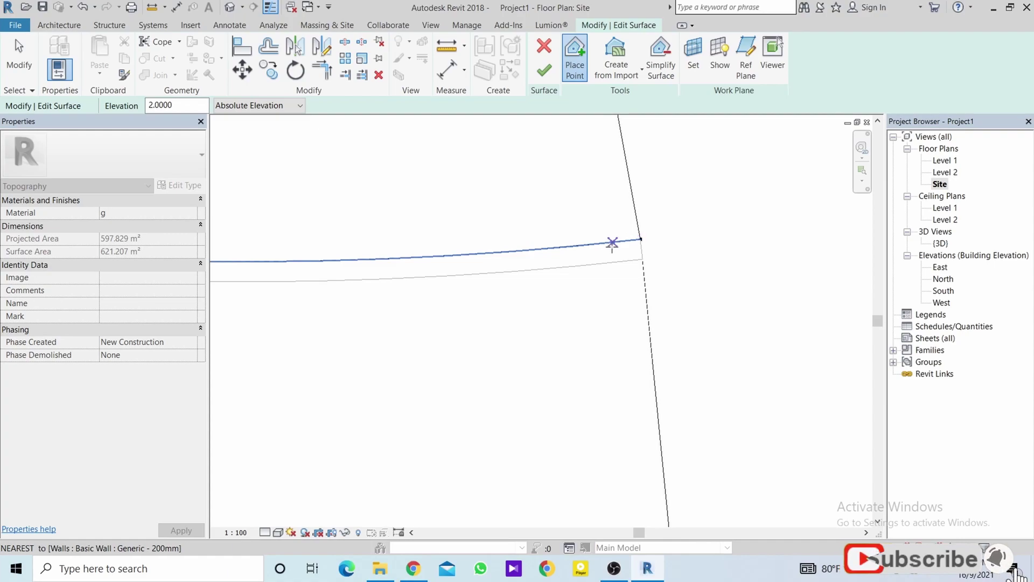
click(188, 106)
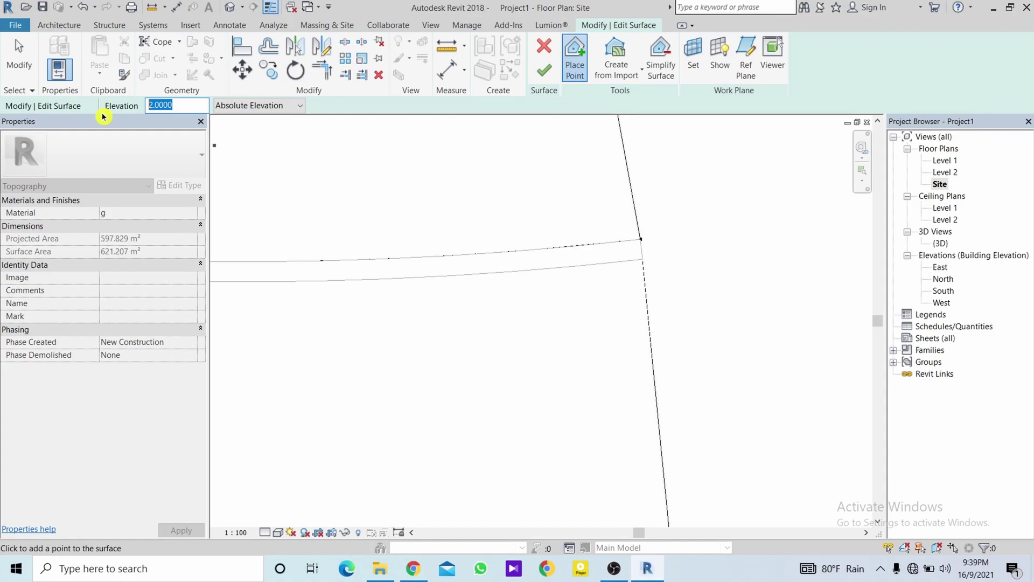
- Set the point elevation to 1.4 and start a row of points from the wall's endpoint
text(1.4)
key(Return)
scroll(441, 189, down, 3)
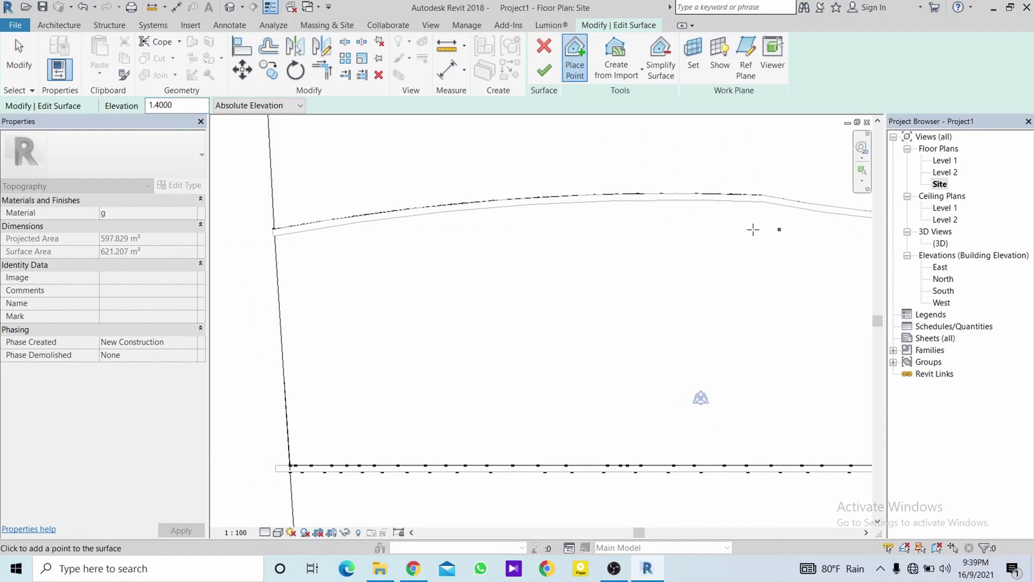
scroll(398, 233, up, 3)
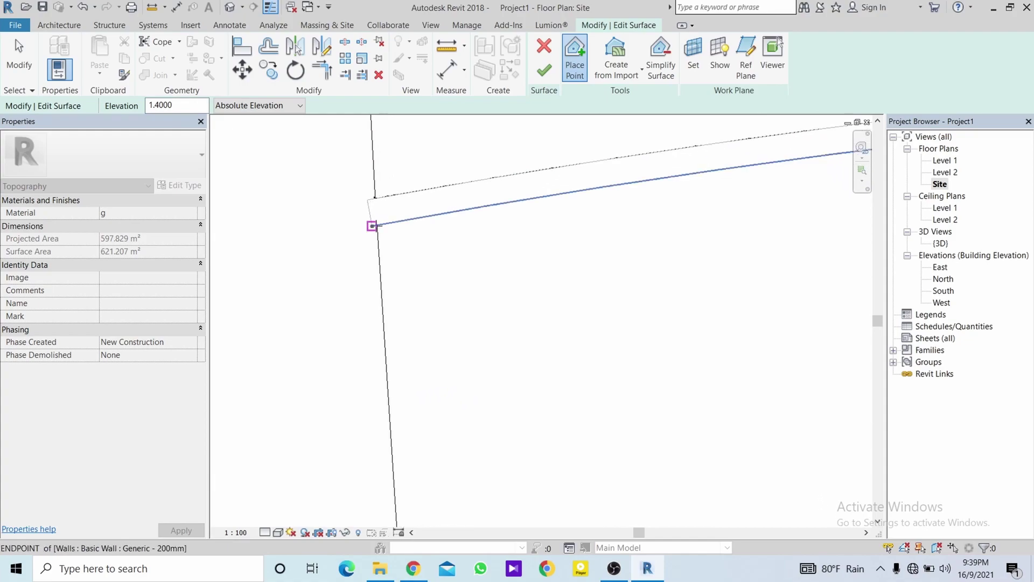
click(372, 226)
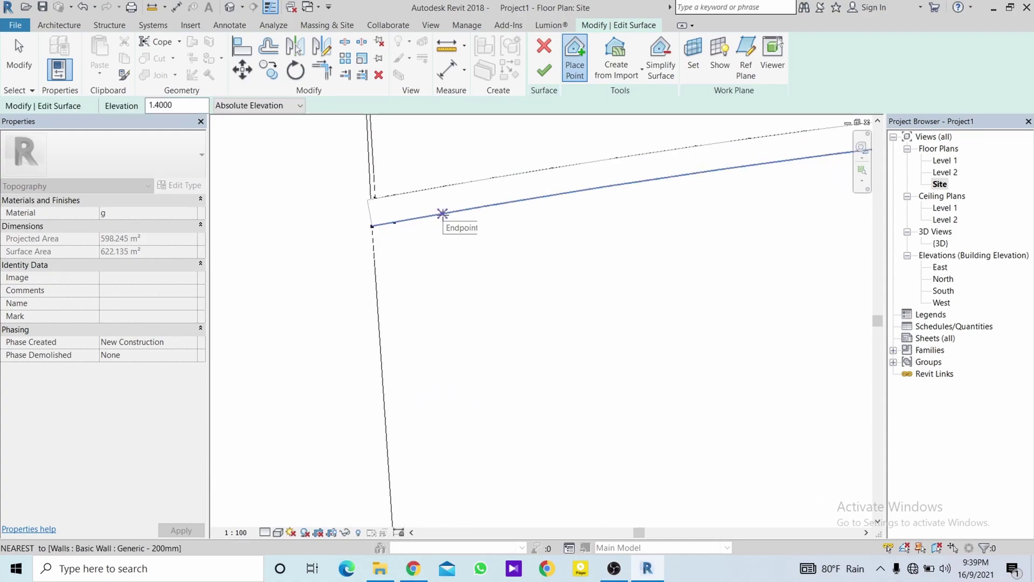
click(442, 214)
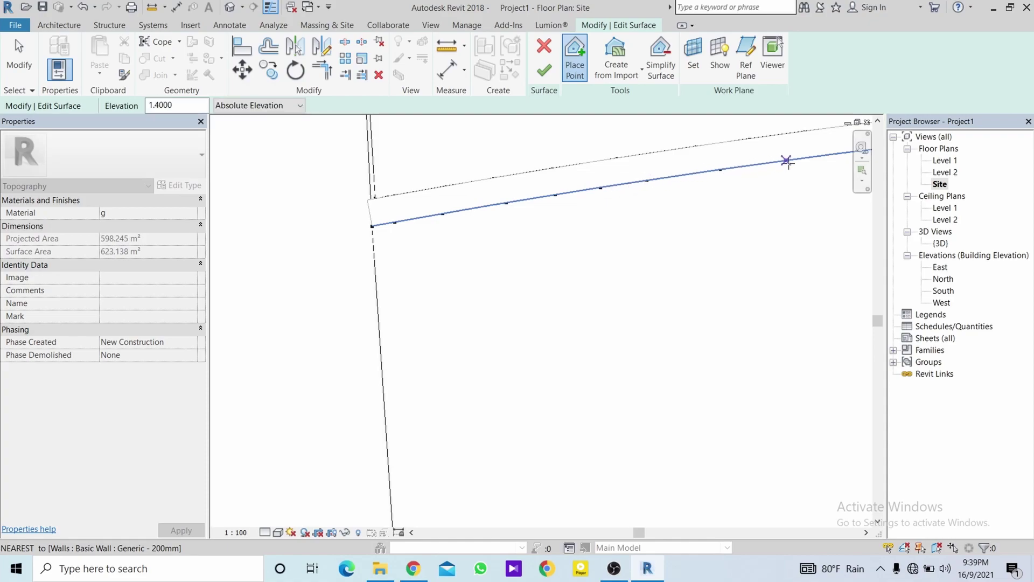
scroll(534, 236, down, 2)
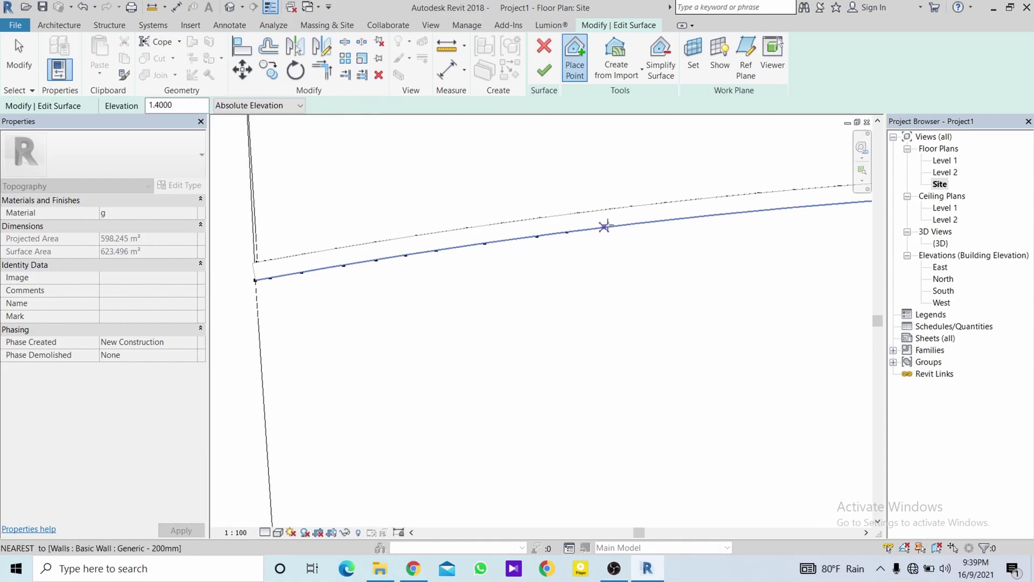
click(680, 219)
middle_drag(747, 212, 425, 251)
click(486, 246)
click(547, 240)
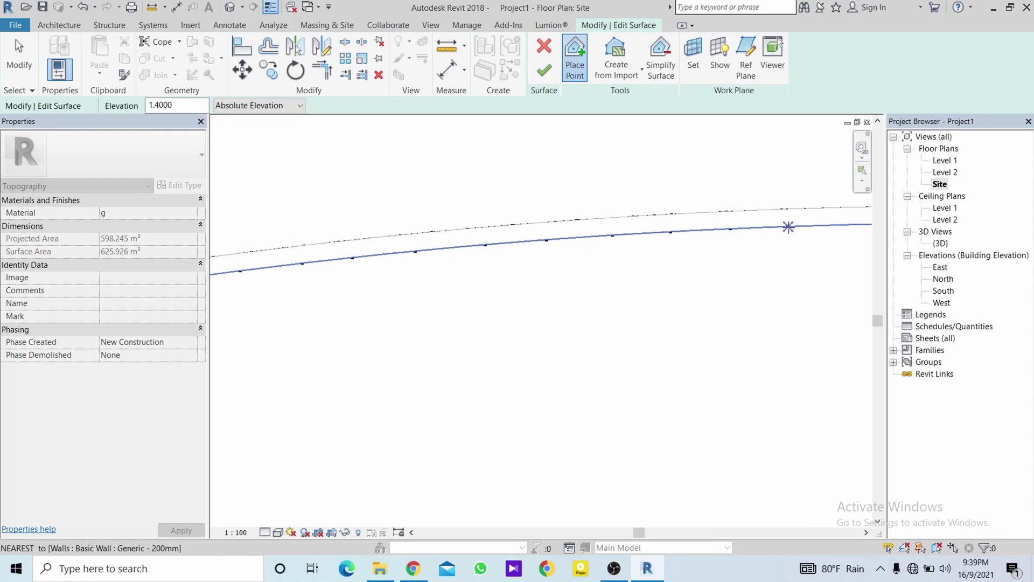
- Continue placing elevation-1.4 points along the wall's lower side around the curve
mouse_move(788, 227)
middle_down()
mouse_move(717, 227)
mouse_move(564, 256)
middle_up()
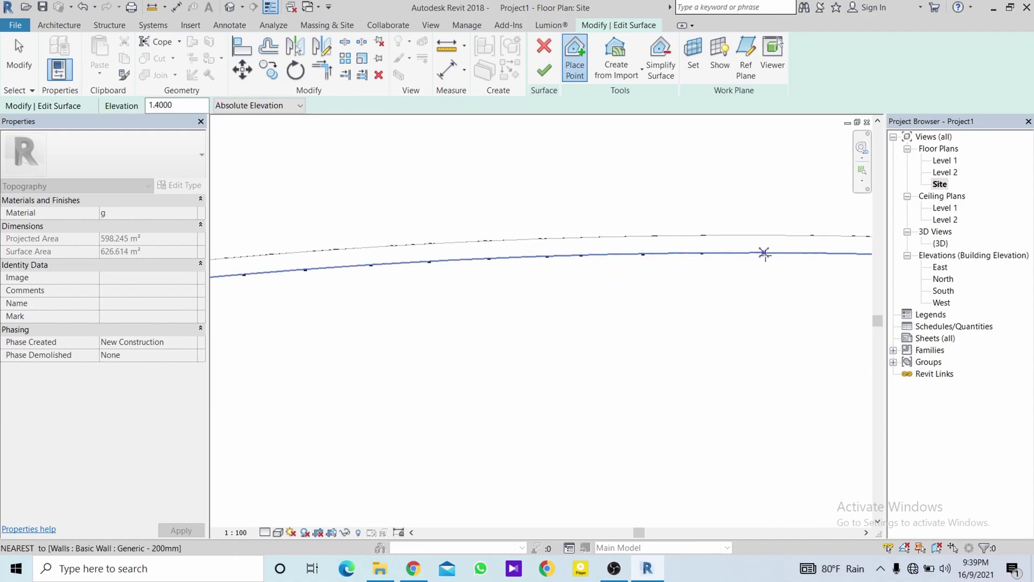
middle_drag(786, 253, 591, 265)
click(666, 257)
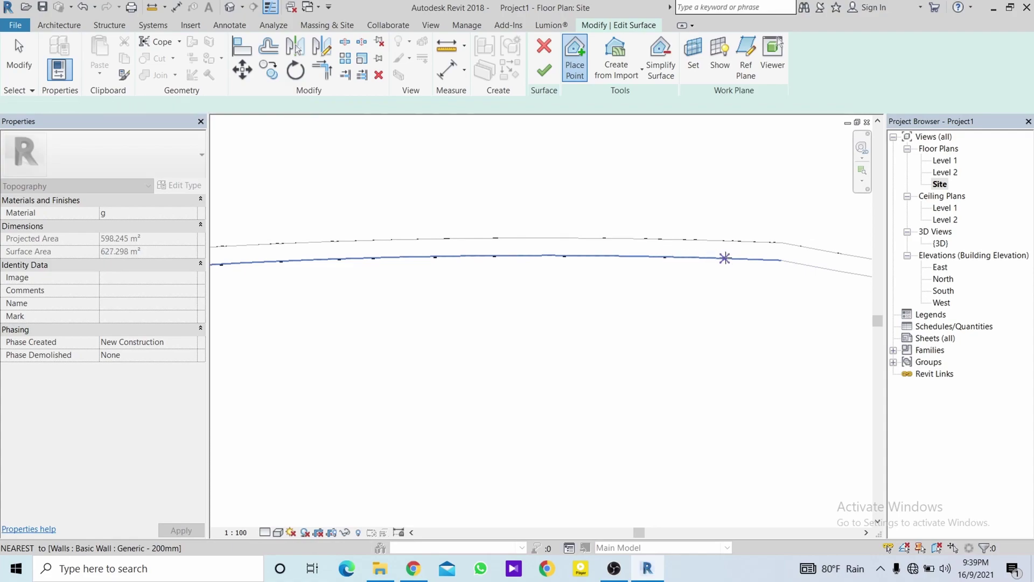
click(769, 259)
middle_drag(810, 263, 572, 257)
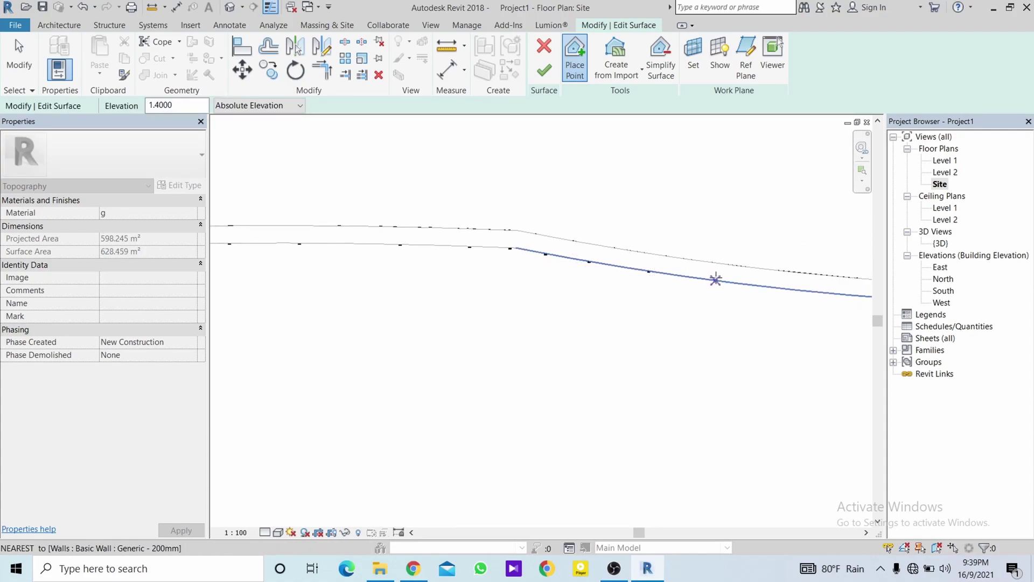
click(738, 283)
middle_drag(742, 284, 482, 250)
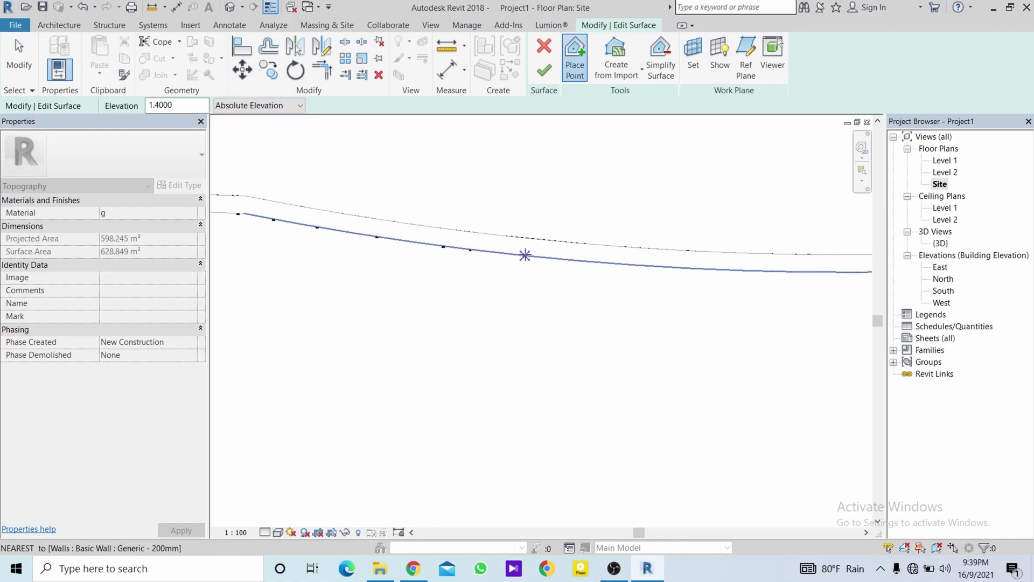
click(526, 256)
click(573, 261)
click(631, 264)
click(678, 268)
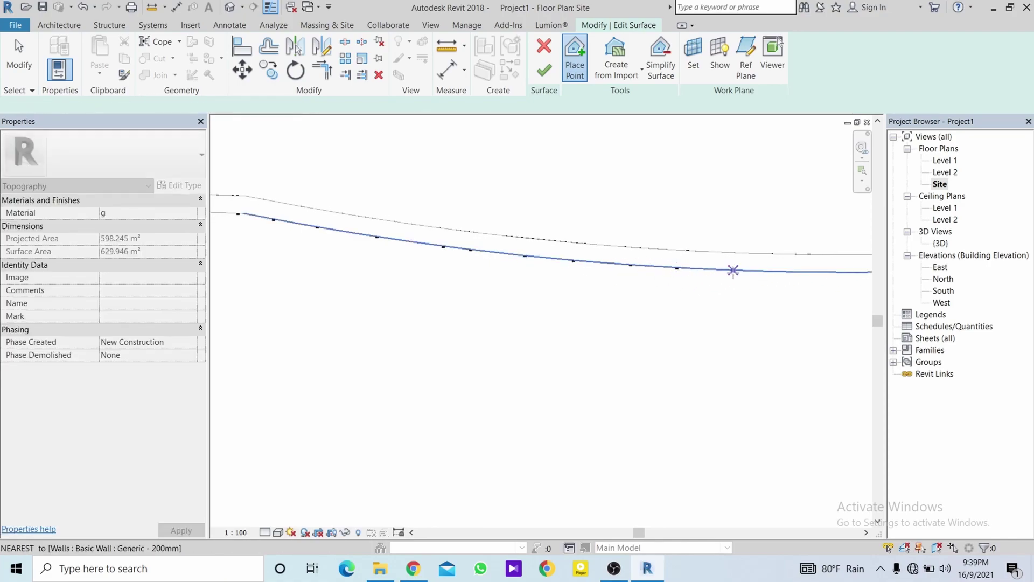
click(733, 271)
- Place the remaining 1.4 points to the wall's end and finish the surface edit
middle_drag(733, 271, 549, 280)
click(567, 271)
click(617, 272)
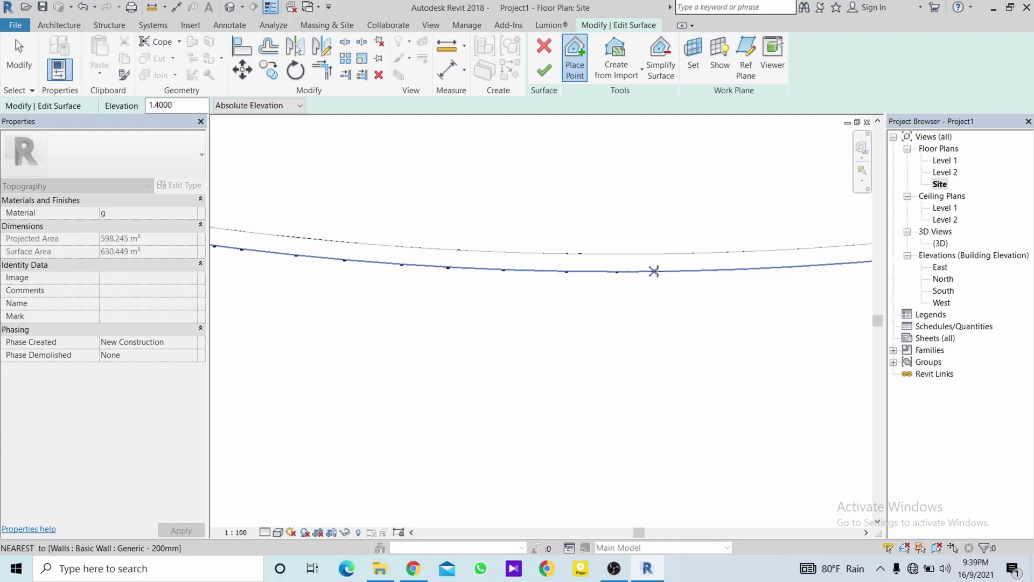
click(716, 271)
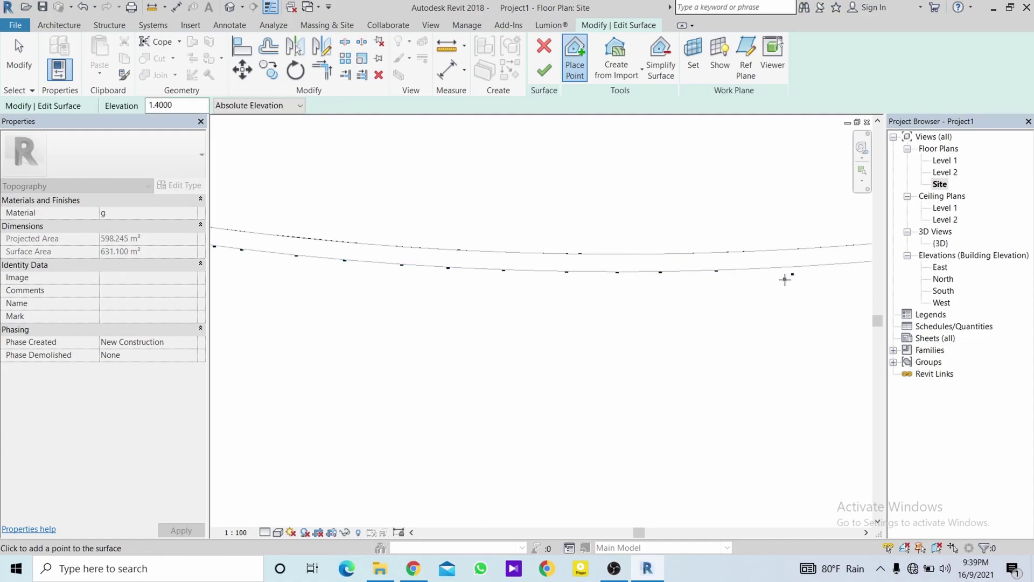
click(766, 268)
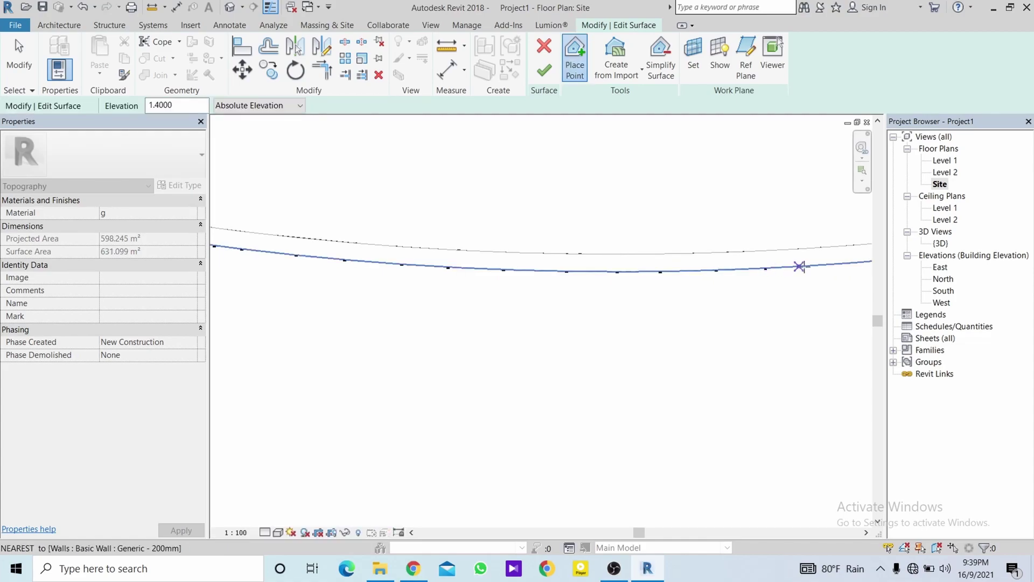
click(807, 266)
middle_drag(807, 266, 501, 291)
click(558, 280)
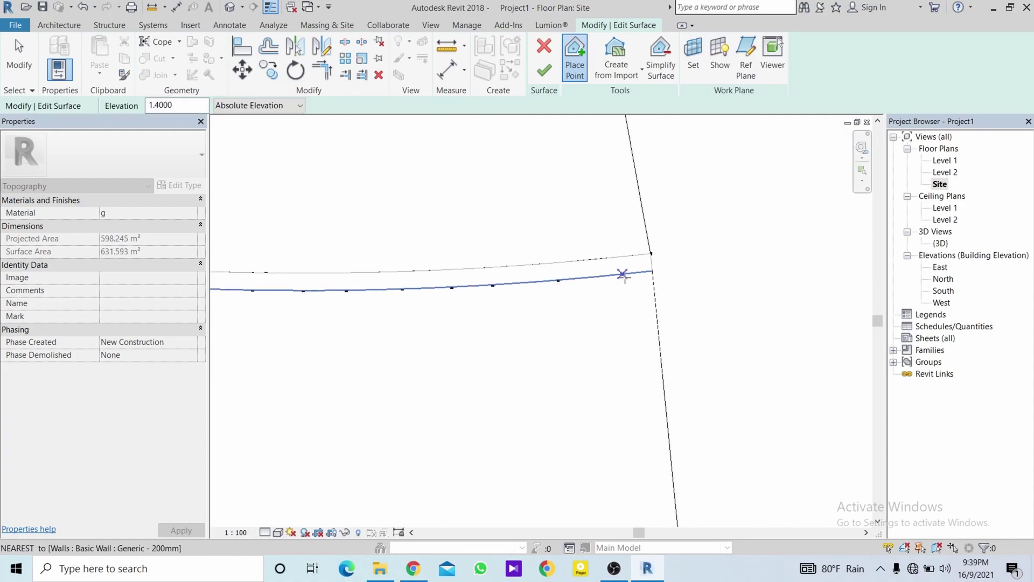
click(652, 270)
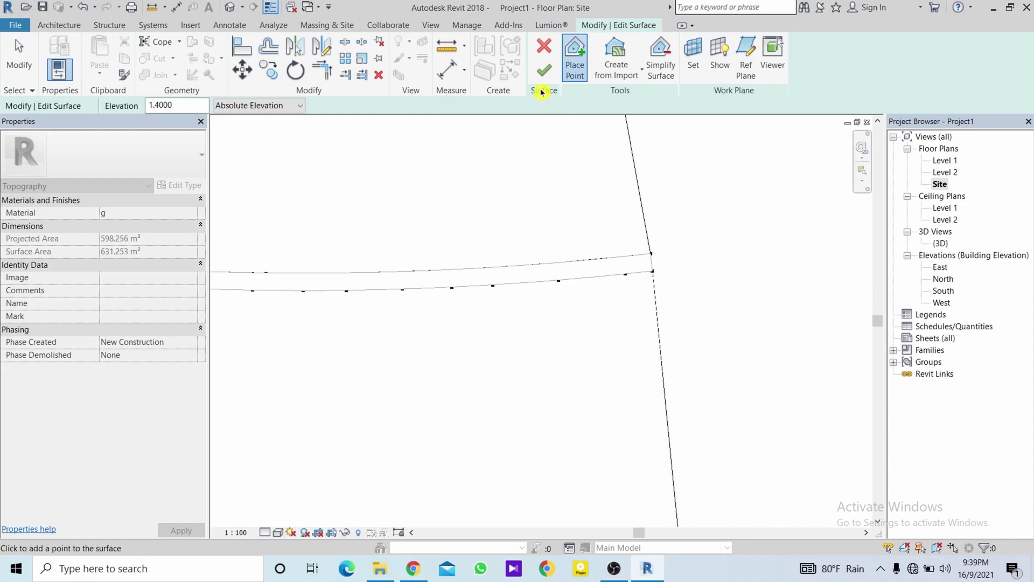
click(547, 69)
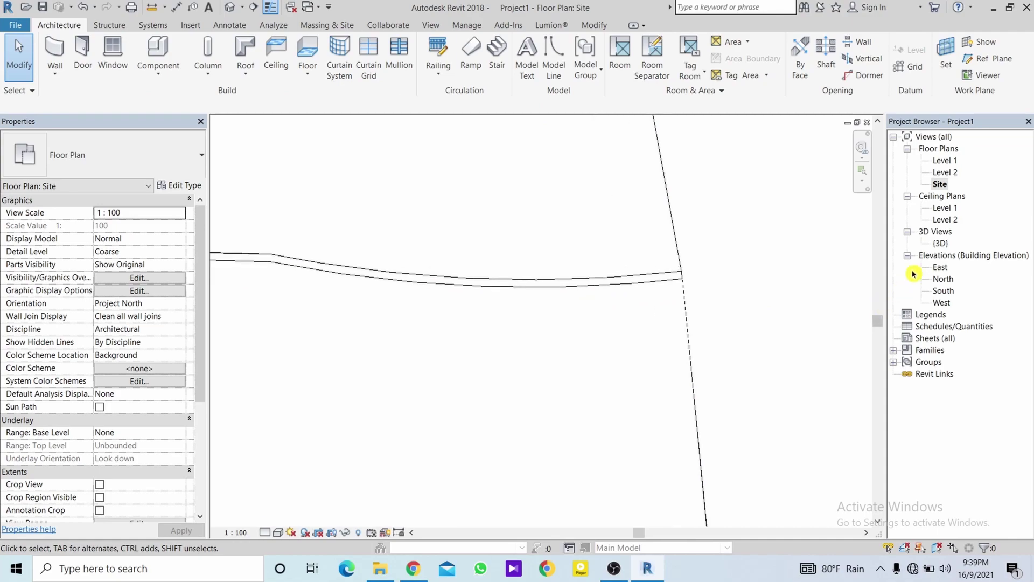
- Open the {3D} view, orbit to inspect the stepped terrain, and select the curved wall
double_click(943, 246)
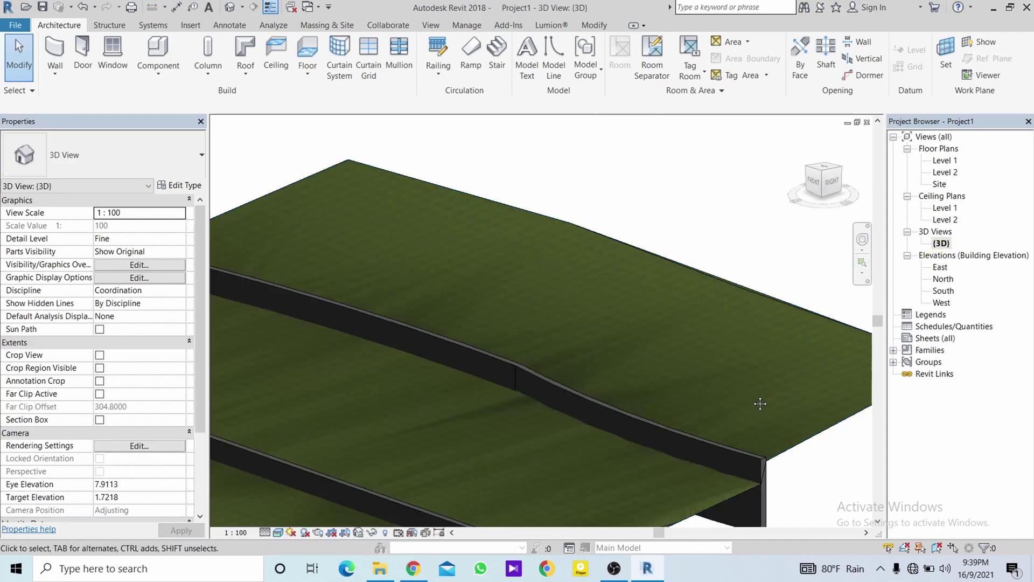
mouse_move(762, 404)
shift+middle_down()
mouse_move(704, 346)
mouse_move(771, 290)
mouse_move(665, 322)
mouse_move(563, 326)
mouse_move(807, 344)
mouse_move(473, 289)
mouse_move(473, 307)
mouse_move(678, 372)
mouse_move(692, 358)
shift+middle_up()
scroll(627, 300, up, 4)
scroll(627, 300, down, 3)
scroll(508, 420, up, 3)
scroll(503, 404, up, 3)
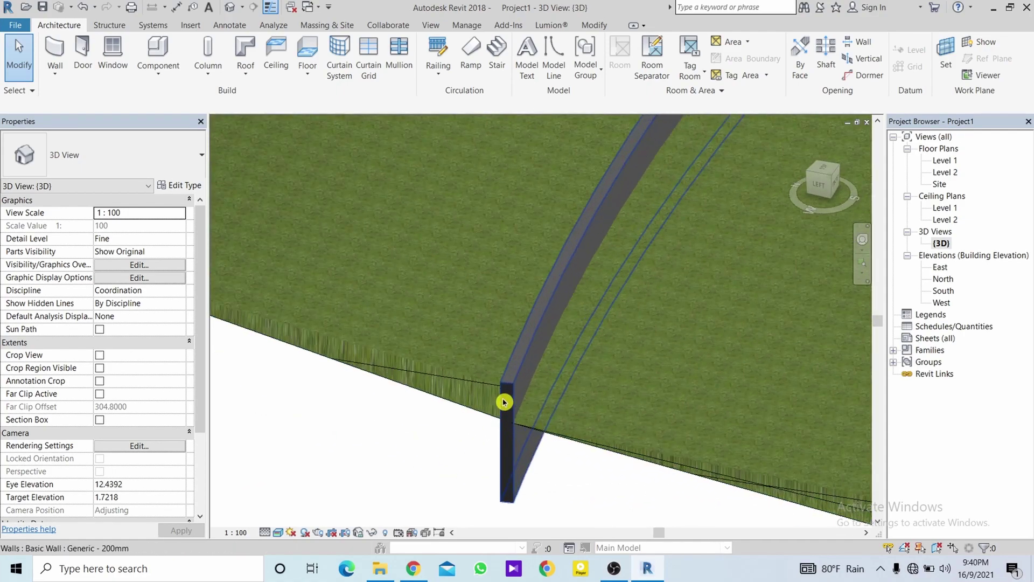
click(508, 391)
scroll(566, 330, down, 2)
shift+middle_drag(565, 330, 577, 261)
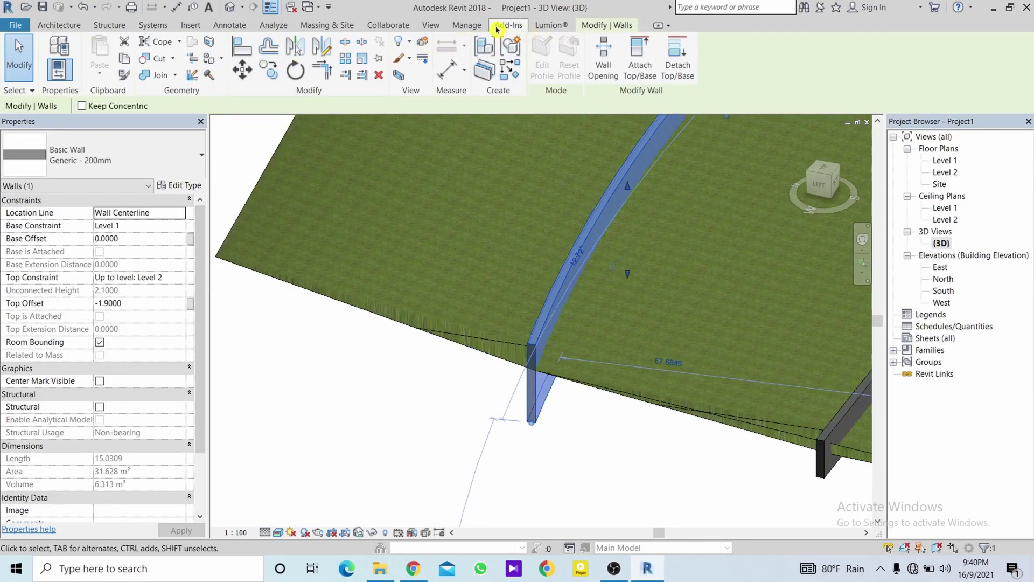
click(435, 26)
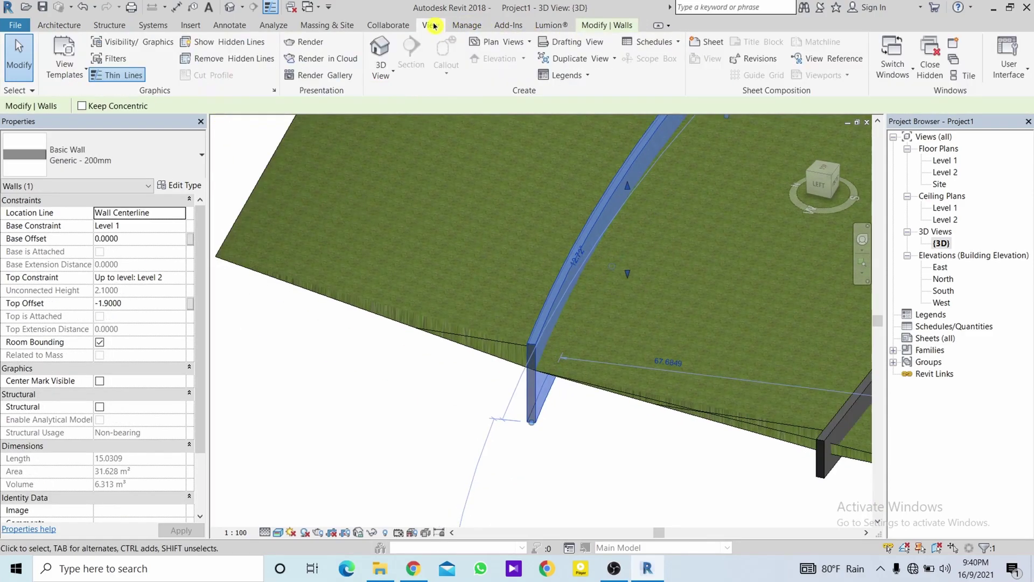
click(466, 27)
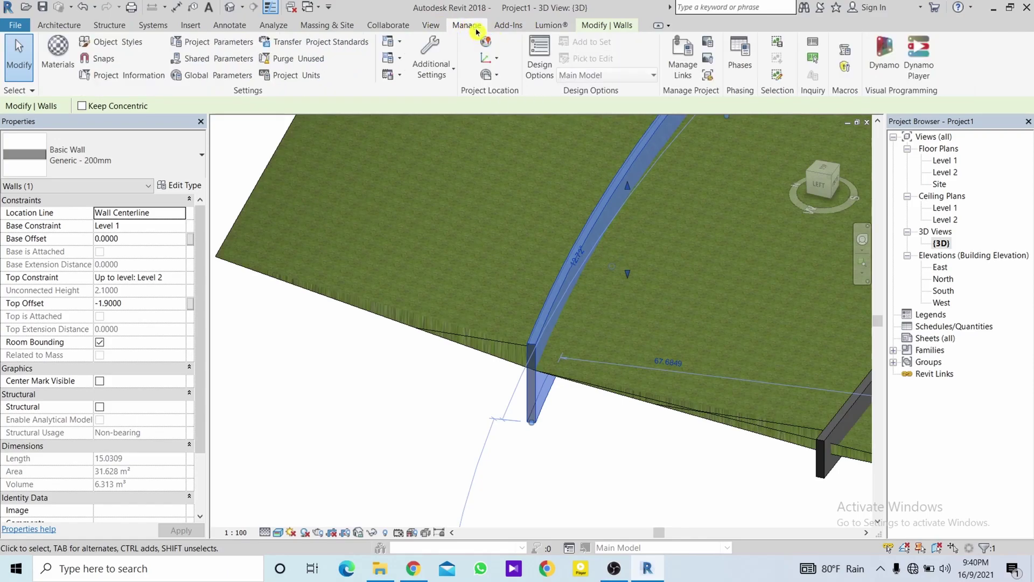
- Create a new material in the Material Browser and name it 'wall'
click(73, 60)
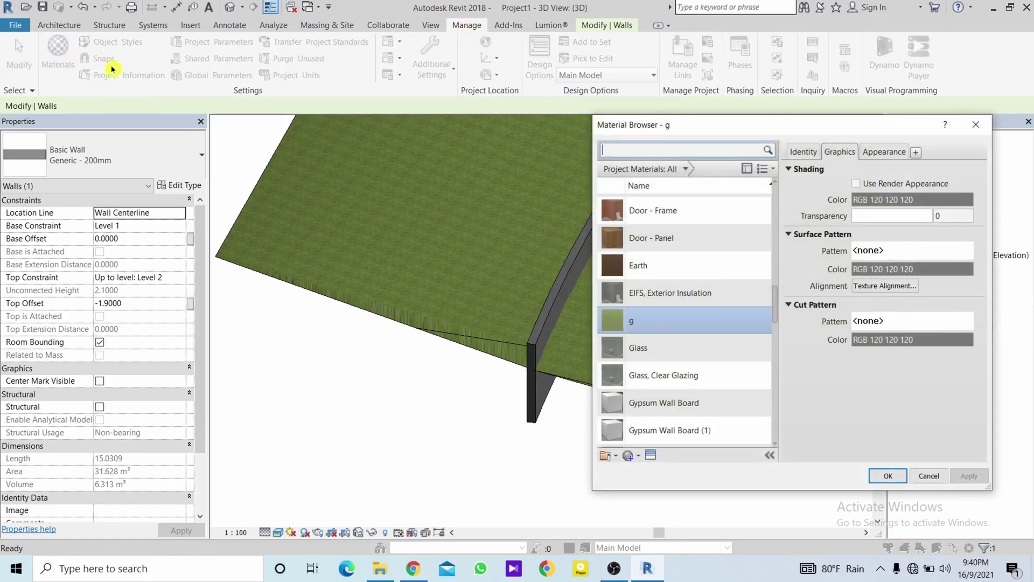
click(800, 152)
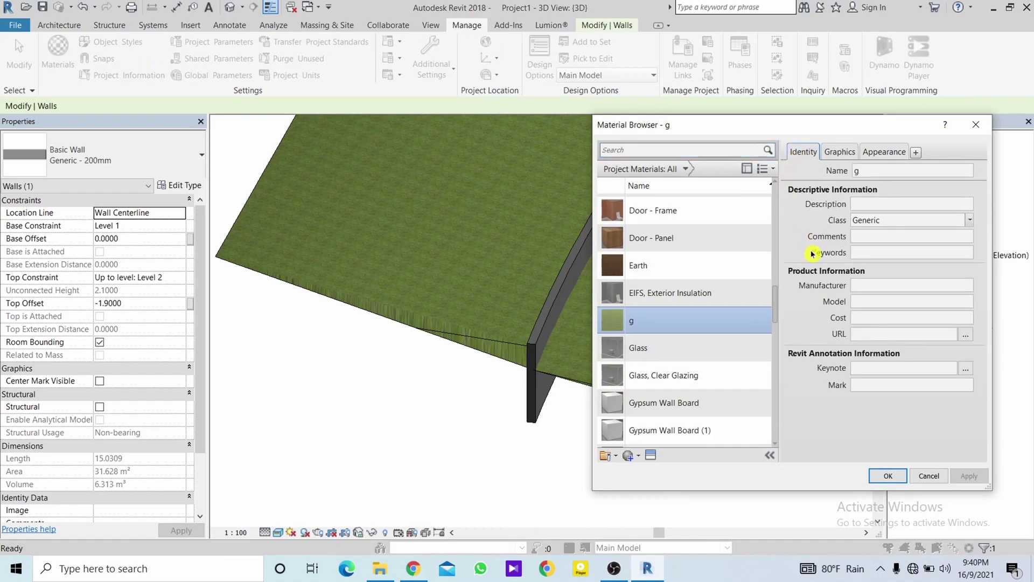
scroll(674, 425, down, 1)
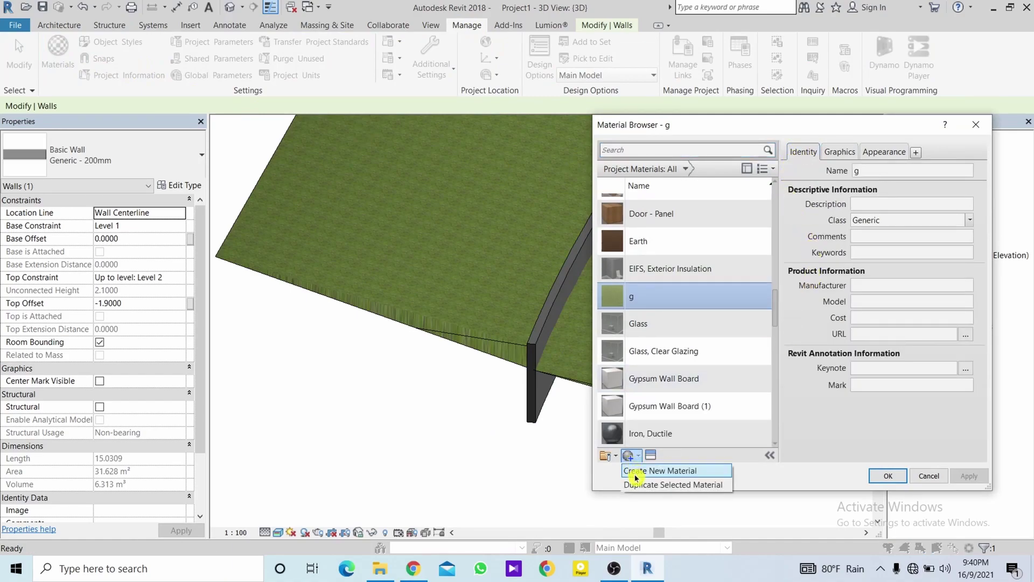
click(636, 471)
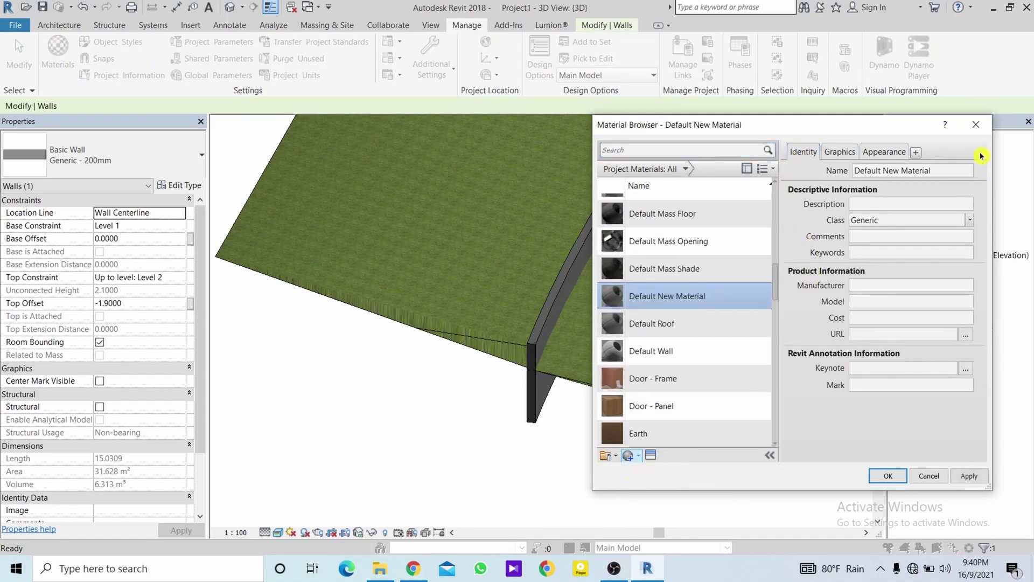
triple_click(954, 171)
text(wall)
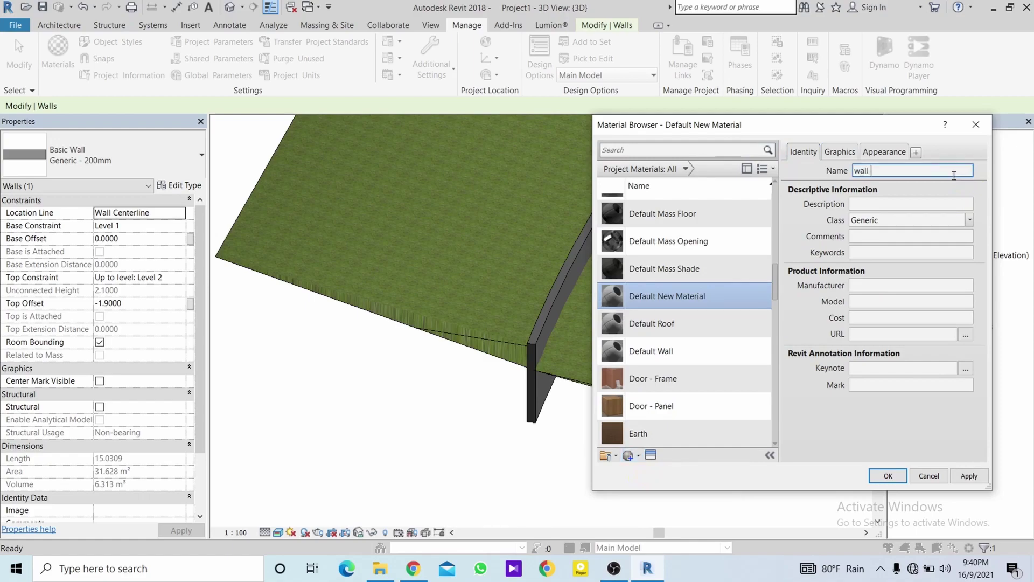
click(883, 151)
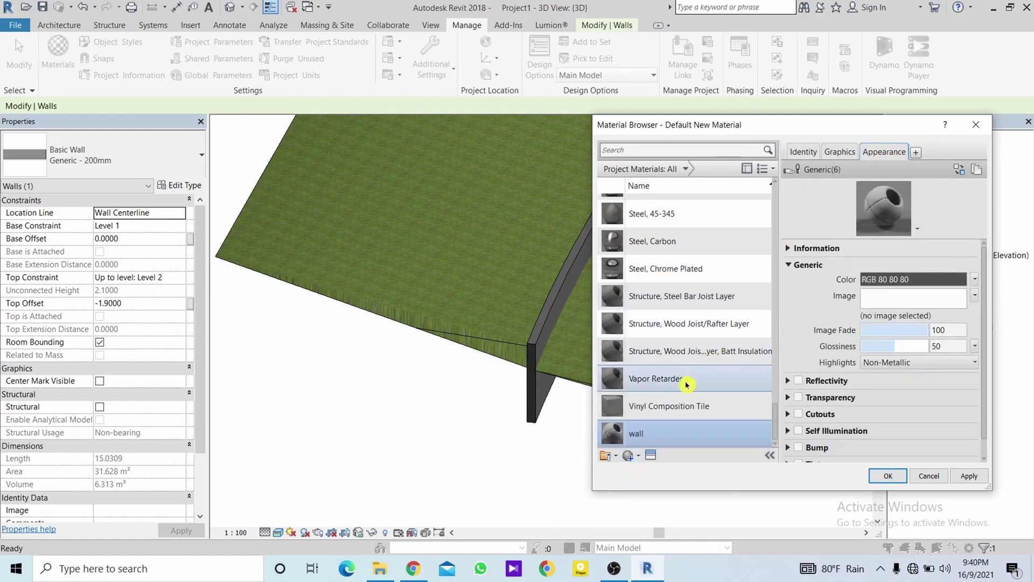
- Replace its Generic appearance with Chestnut (Wall Paint: Matte) from the Appearance Library
click(651, 458)
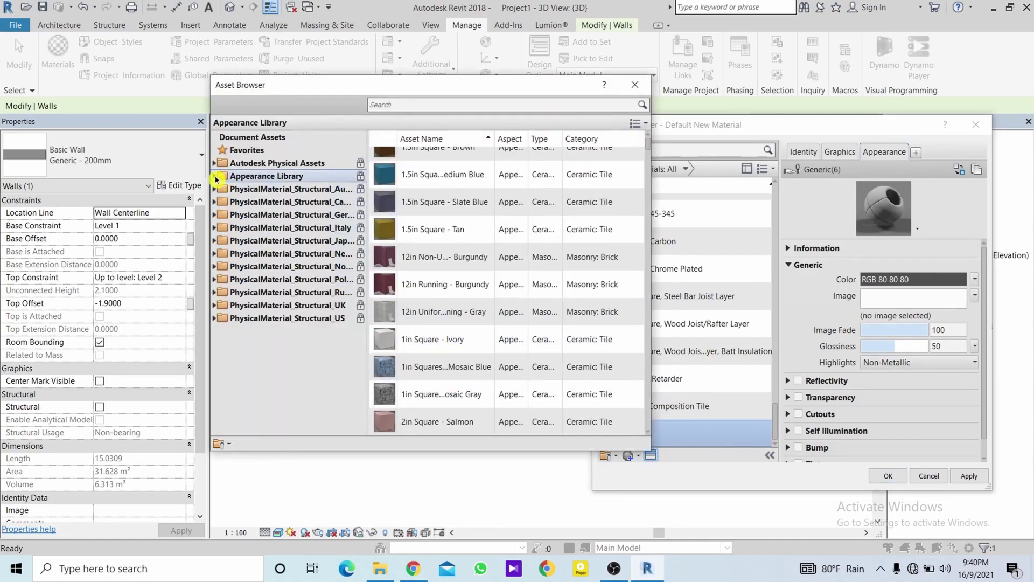
click(215, 176)
scroll(256, 280, down, 5)
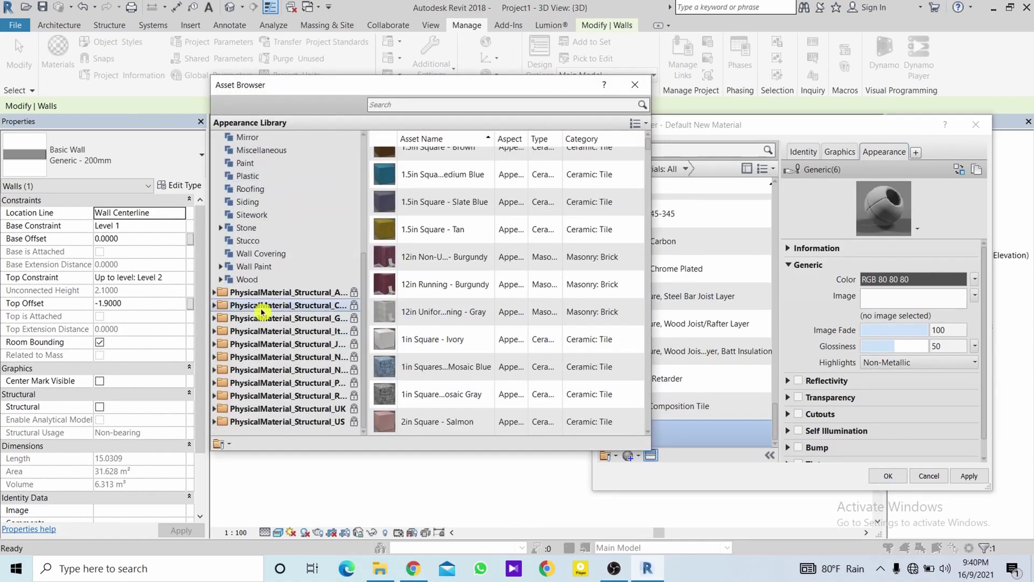
click(248, 279)
click(262, 253)
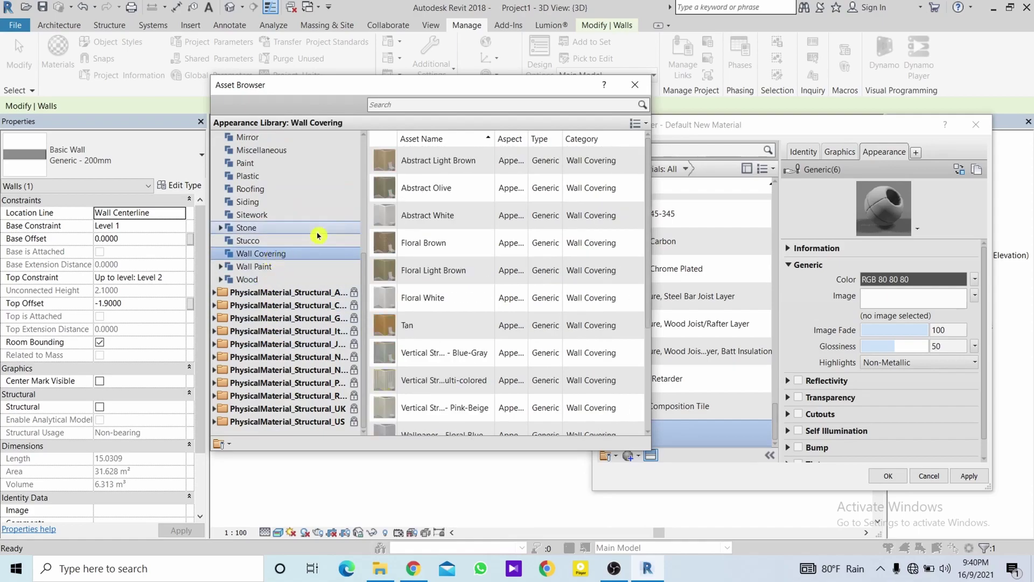
scroll(549, 329, down, 3)
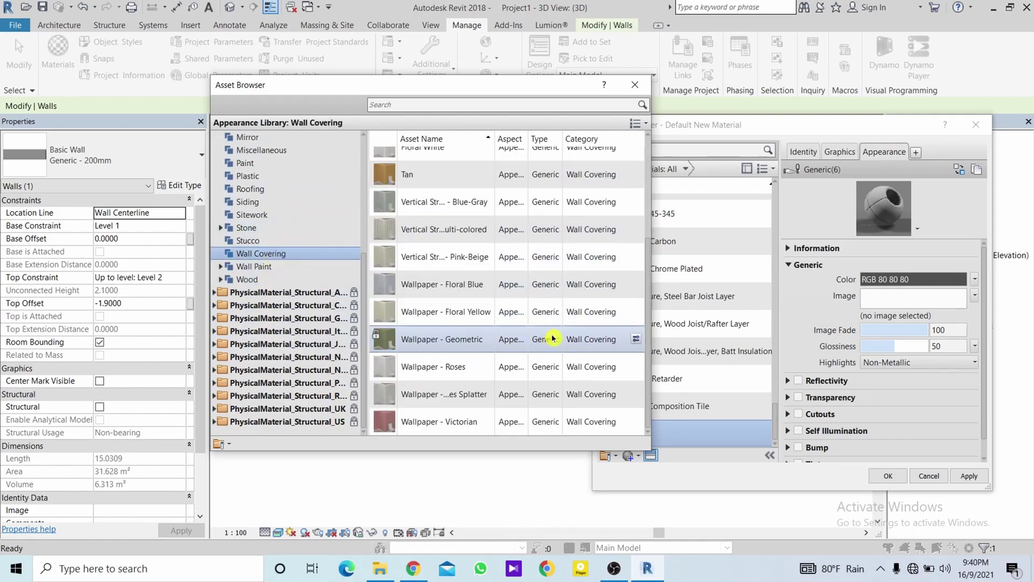
click(236, 269)
scroll(595, 340, down, 8)
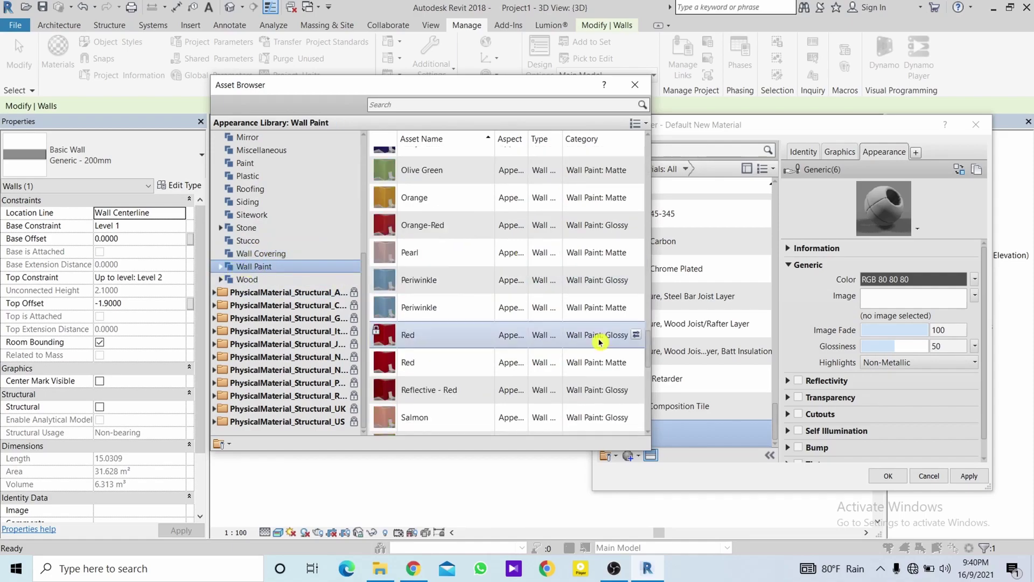
scroll(598, 341, down, 3)
scroll(600, 342, down, 1)
scroll(598, 337, down, 1)
scroll(595, 330, up, 10)
click(636, 307)
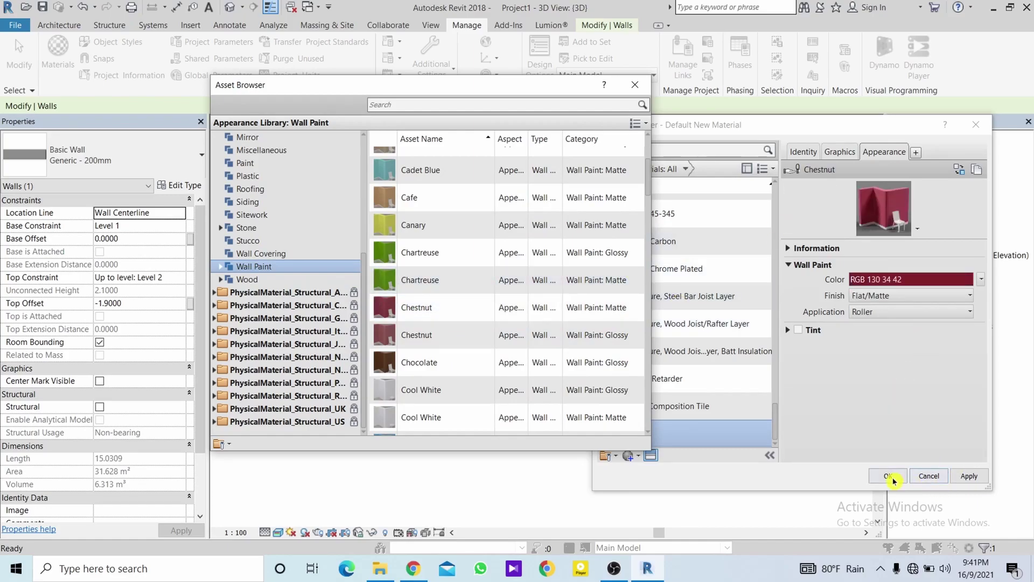
- Confirm the Chestnut appearance and close the material dialogs with the 'wall' material saved
click(972, 477)
click(888, 476)
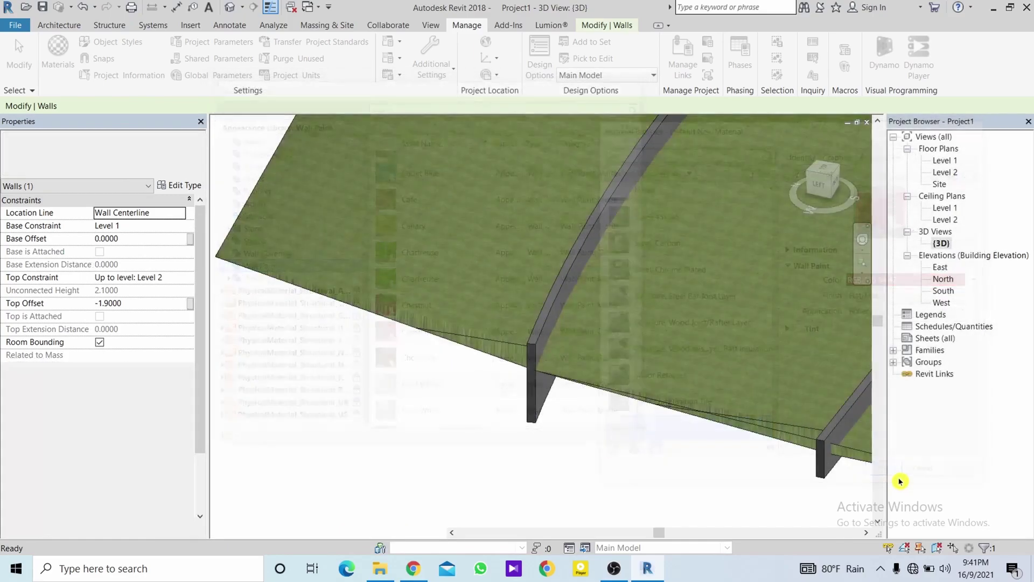
key(Escape)
- Paint the first wall's top and side faces with the 'wall' material
click(430, 25)
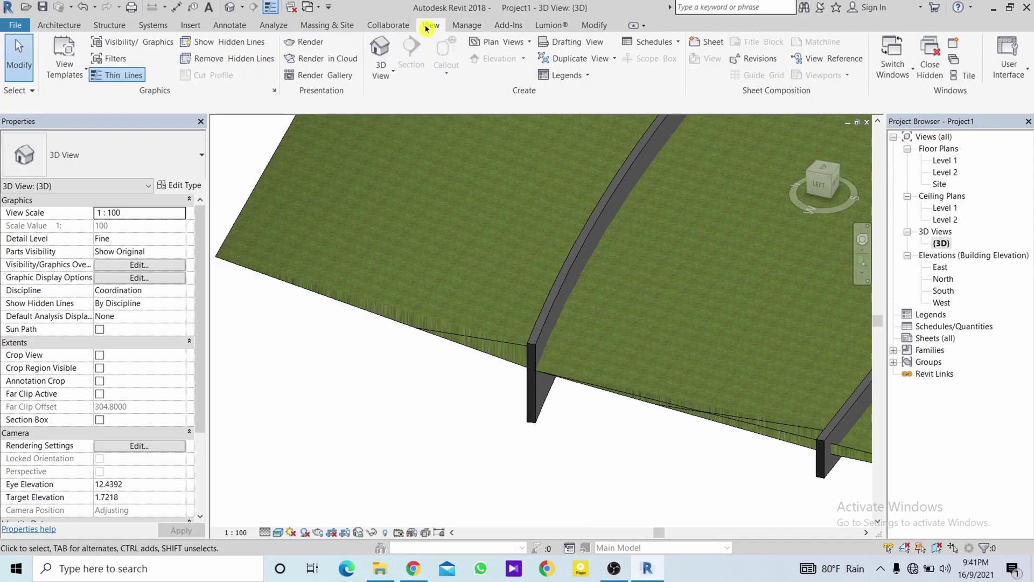
click(597, 25)
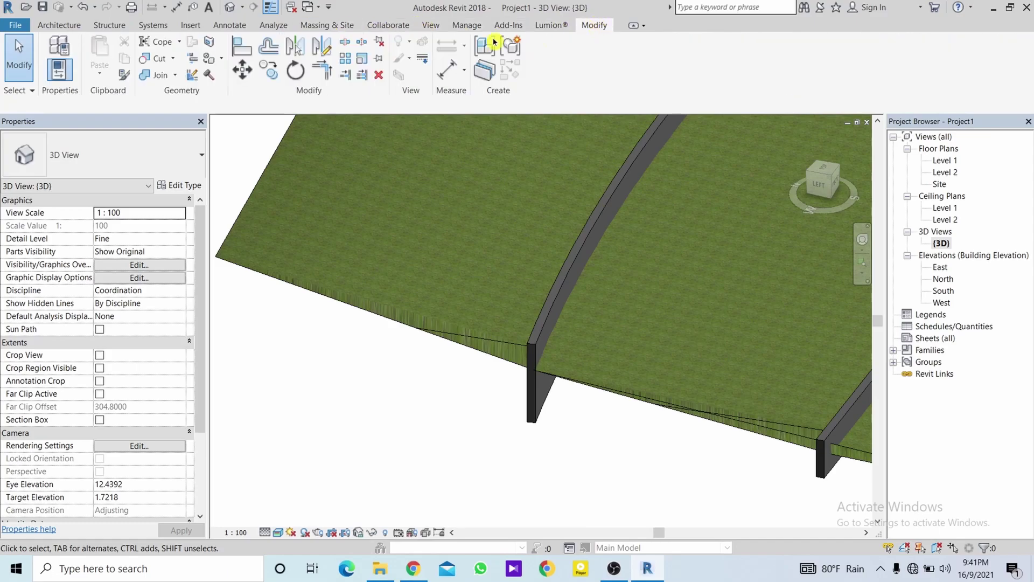
click(208, 63)
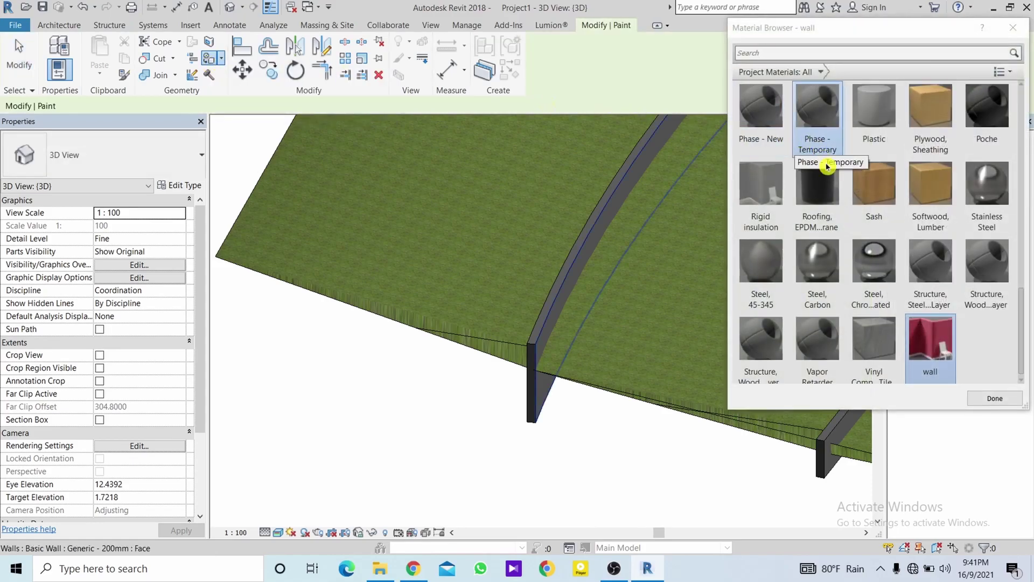
scroll(937, 330, down, 1)
scroll(544, 331, up, 3)
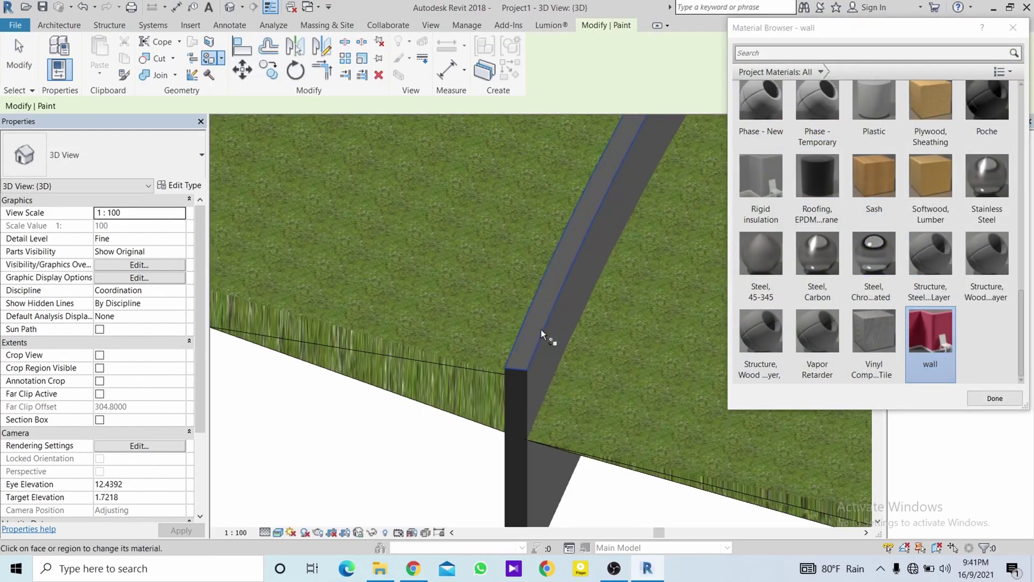
click(546, 331)
click(549, 332)
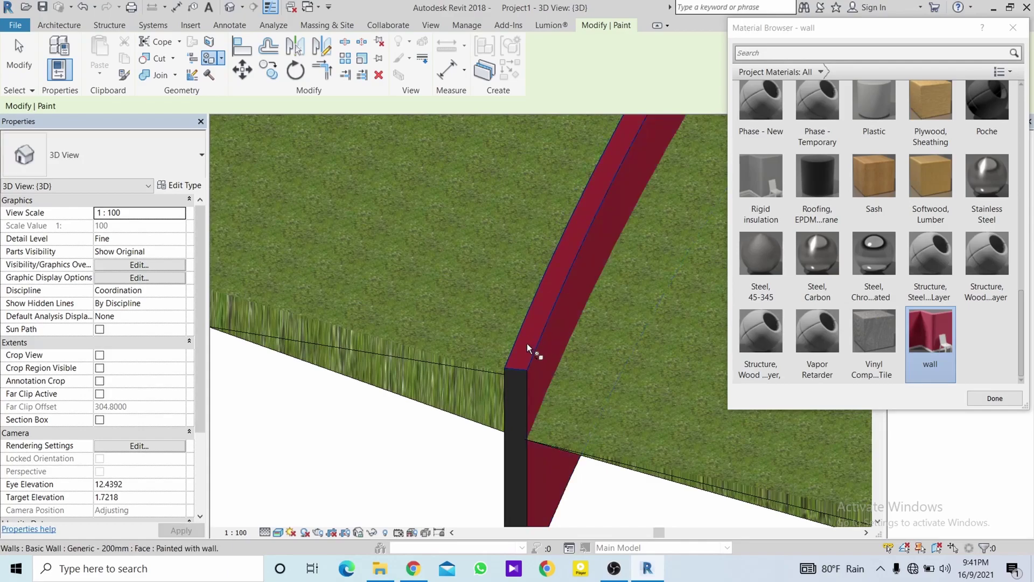
- Paint the second wall's side, top and end faces with the 'wall' material
scroll(517, 377, down, 3)
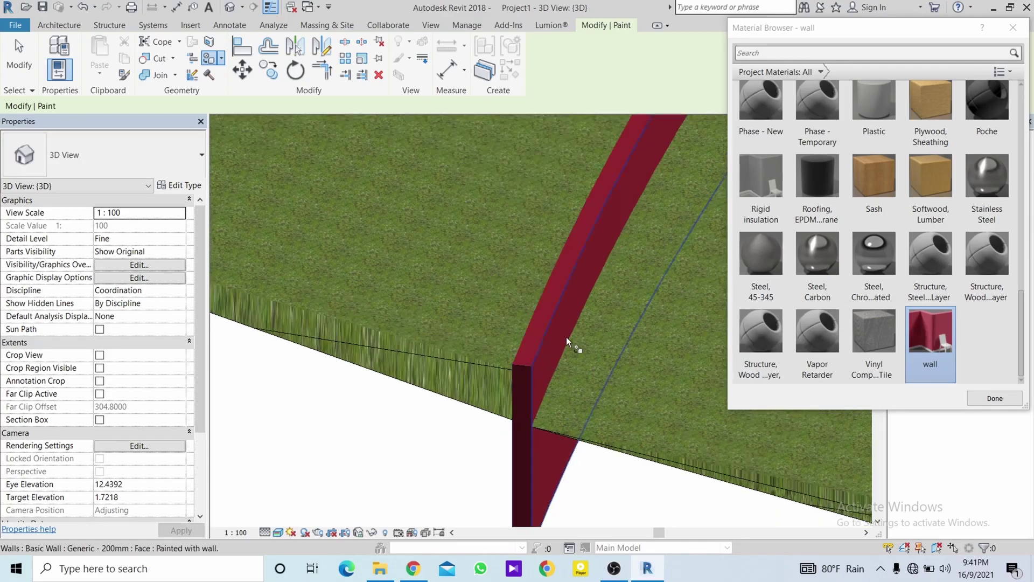
middle_drag(512, 347, 340, 307)
scroll(528, 351, down, 2)
scroll(574, 382, up, 4)
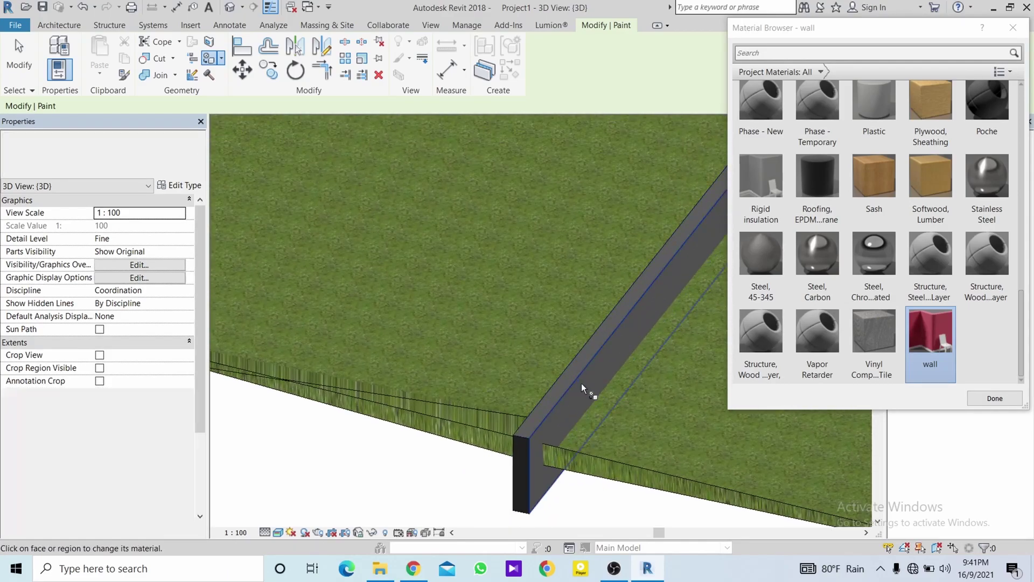
click(581, 383)
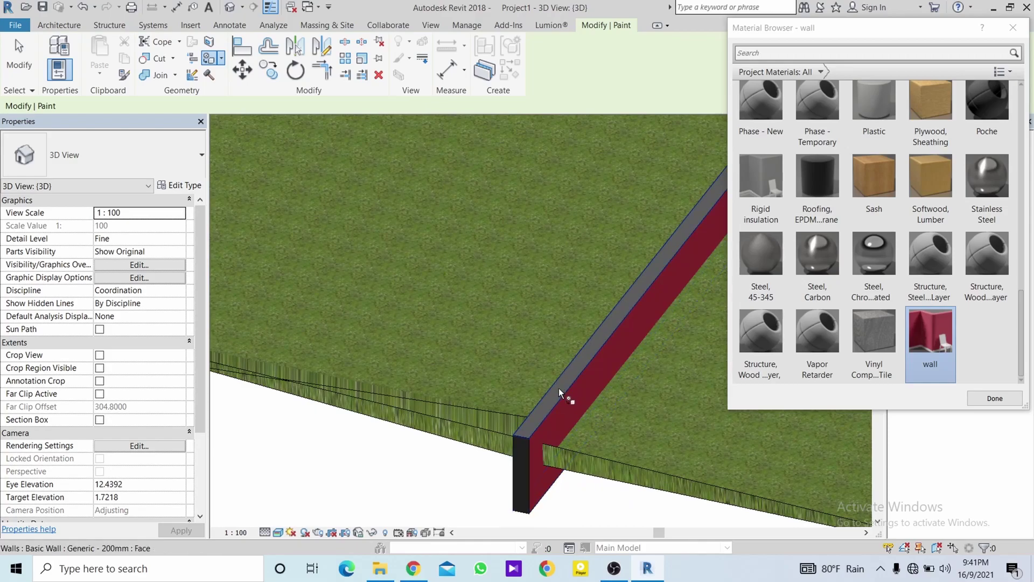
click(558, 390)
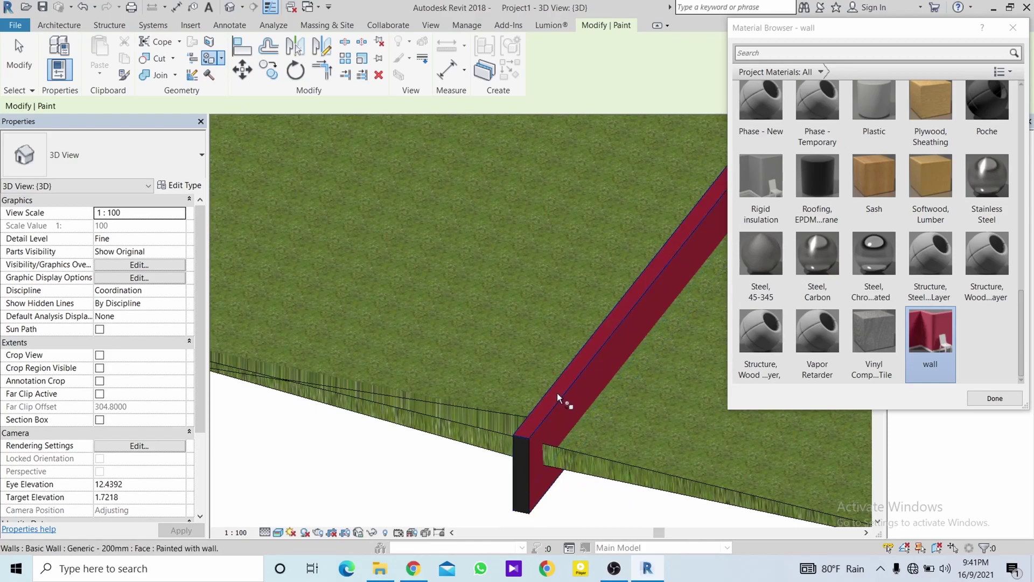
click(522, 452)
- Paint the front wall's end face and the curved wall's front and end faces
scroll(523, 445, down, 5)
shift+middle_drag(566, 358, 312, 254)
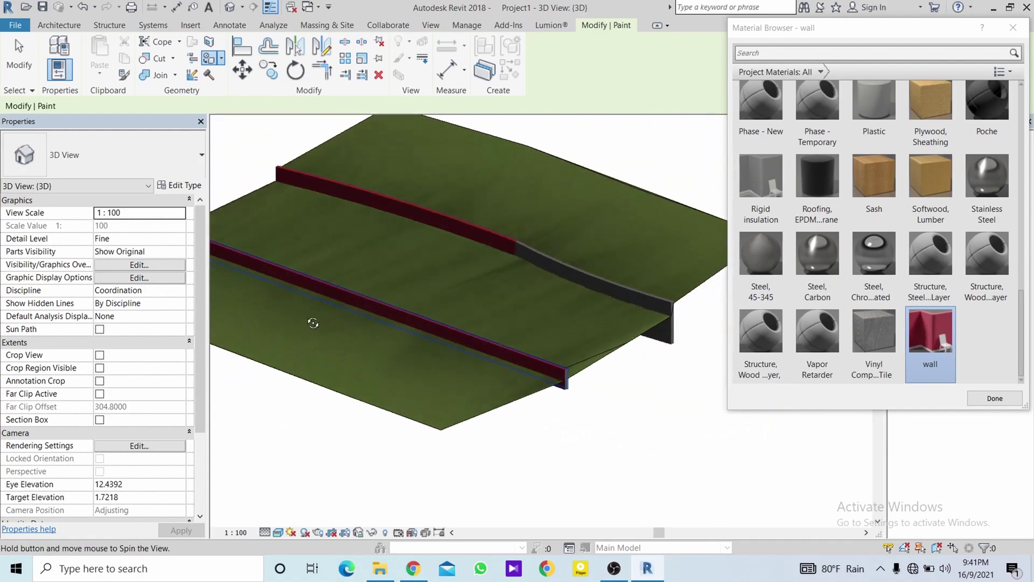
scroll(496, 354, up, 3)
scroll(514, 358, up, 2)
click(524, 358)
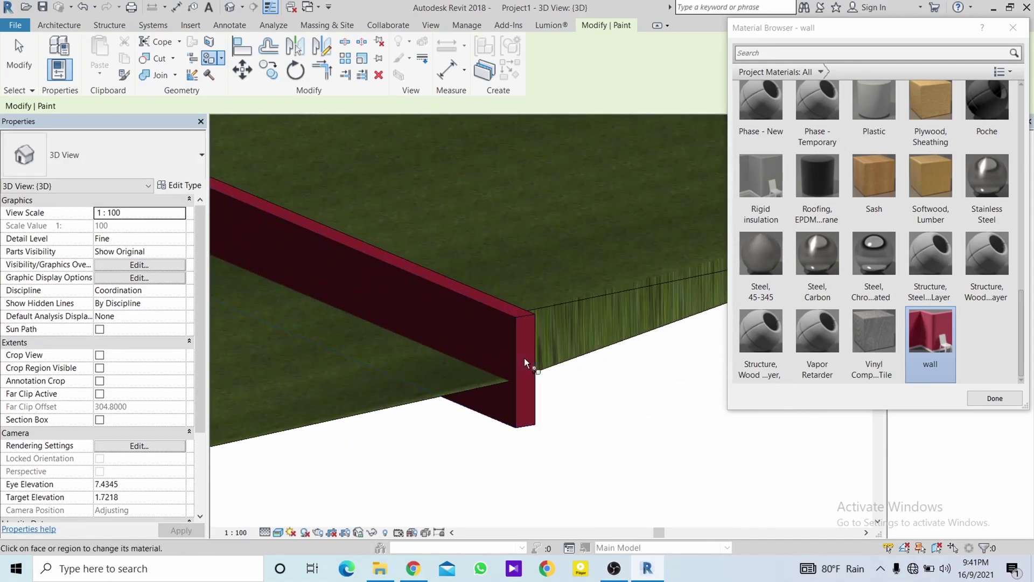
middle_drag(599, 259, 426, 325)
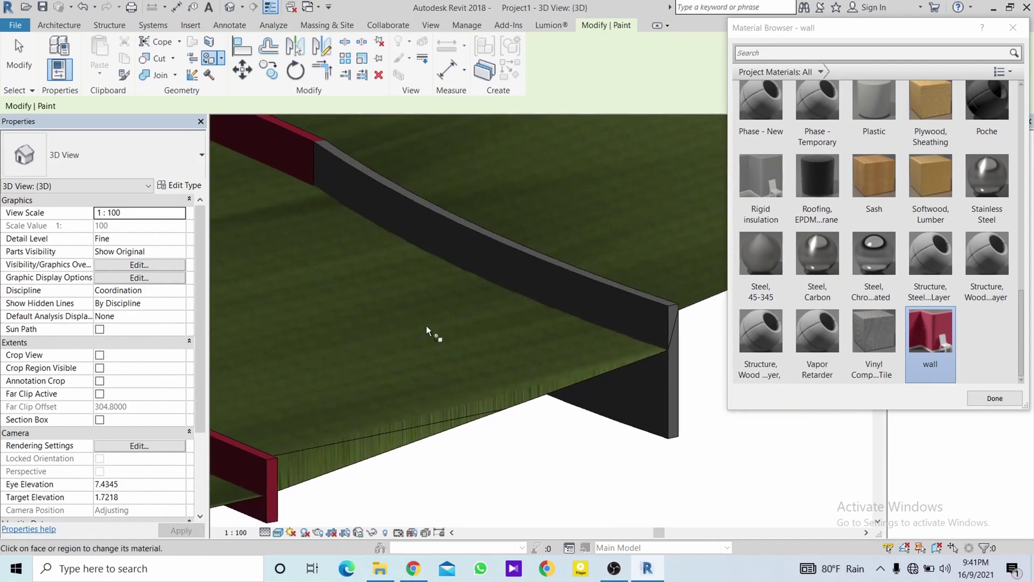
click(502, 254)
scroll(529, 246, up, 3)
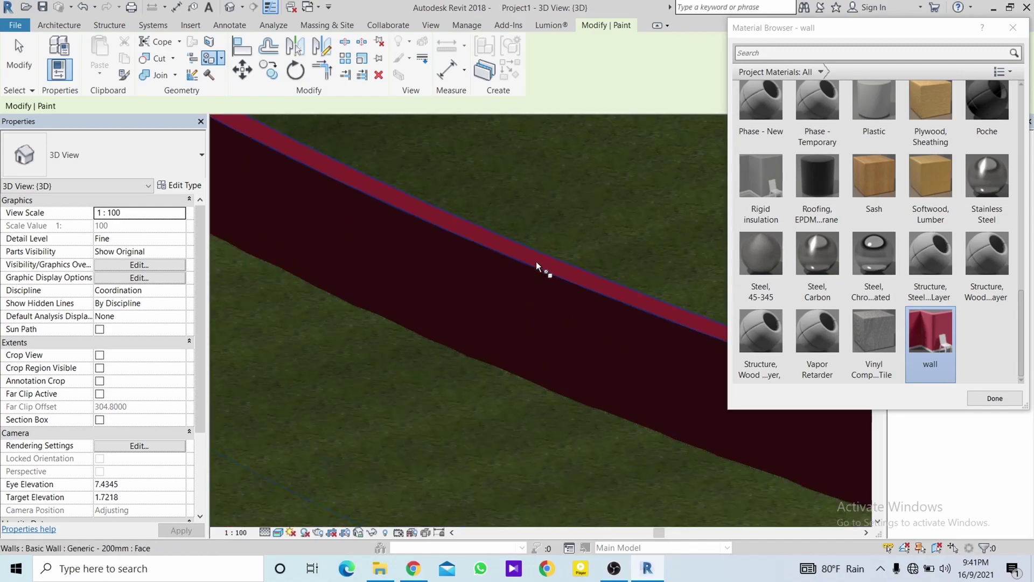
scroll(564, 264, down, 3)
scroll(533, 369, up, 3)
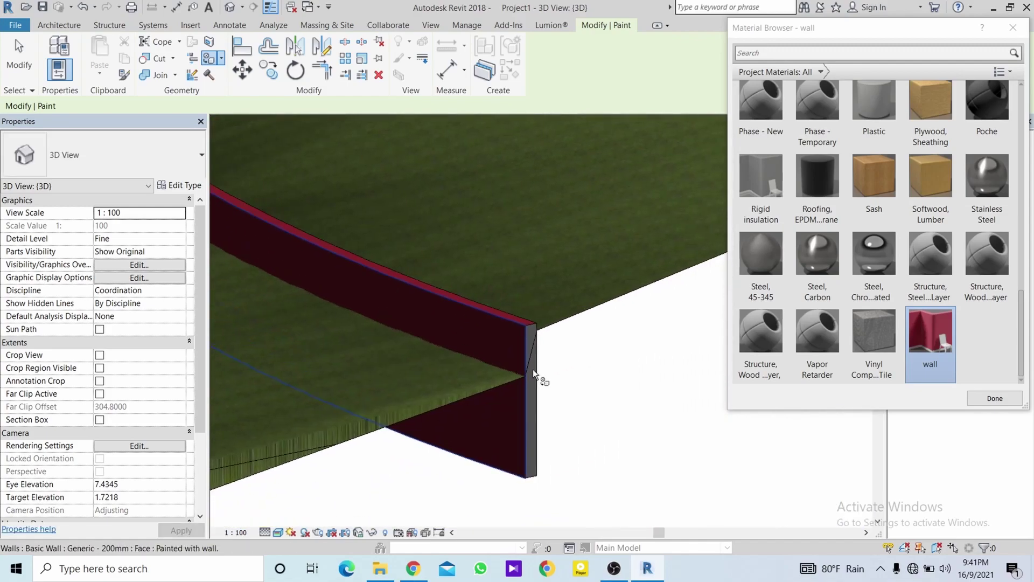
click(528, 347)
scroll(528, 334, down, 3)
scroll(528, 335, down, 3)
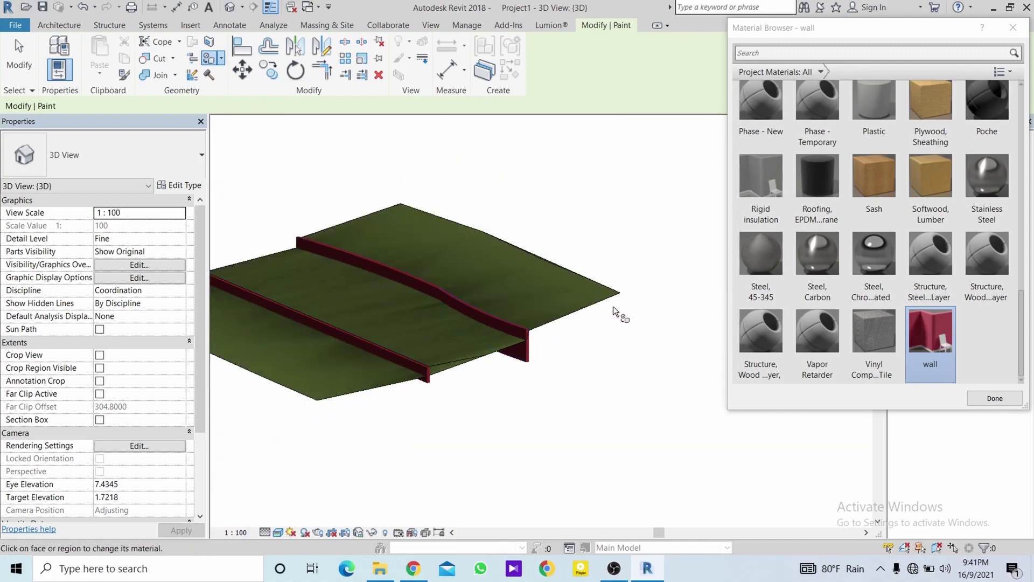
- Finish painting and switch to the Site floor plan
key(Escape)
mouse_move(526, 268)
shift+middle_down()
mouse_move(697, 311)
mouse_move(471, 293)
mouse_move(504, 351)
mouse_move(832, 258)
shift+middle_up()
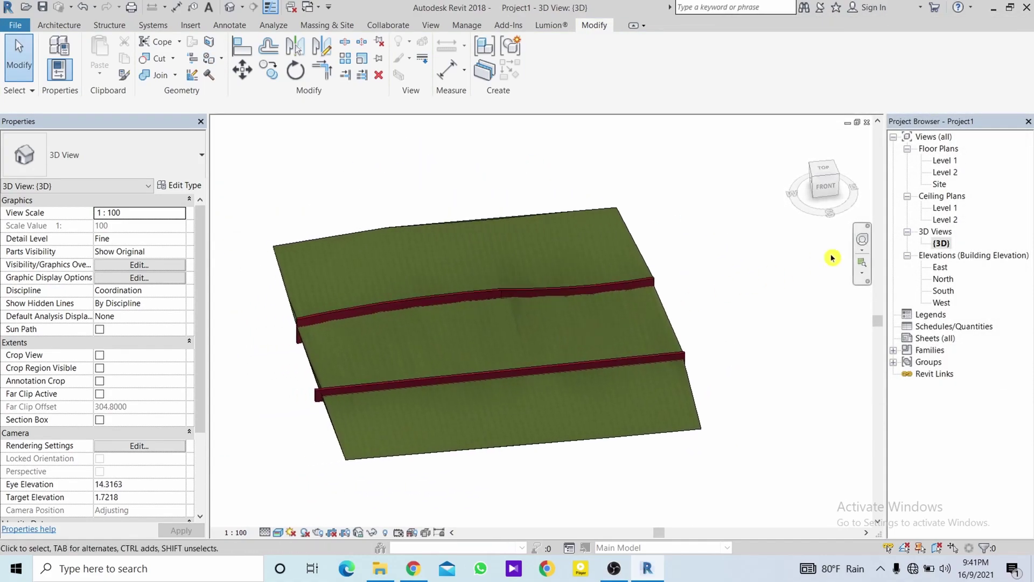
double_click(940, 185)
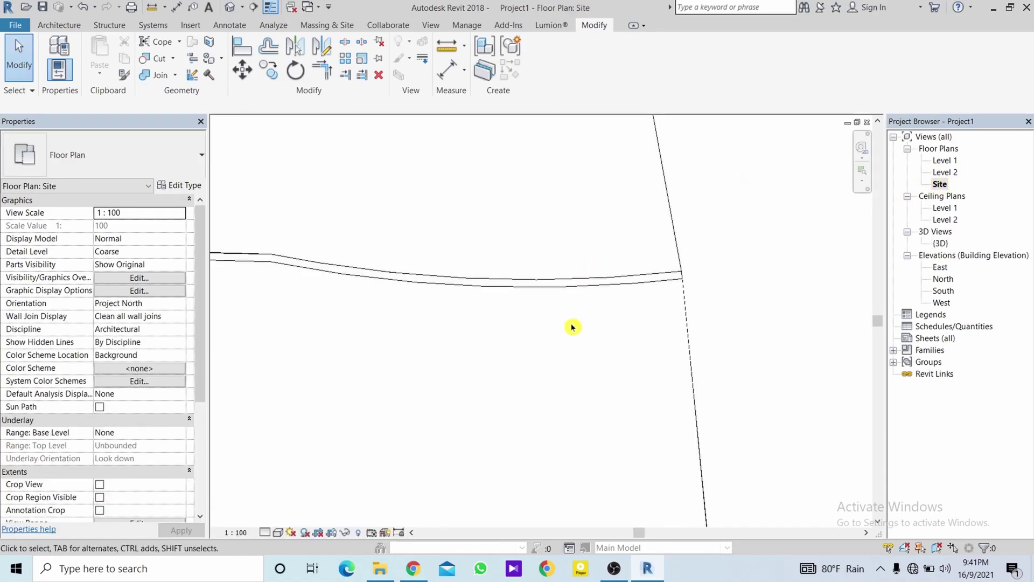
mouse_move(545, 339)
middle_down()
mouse_move(527, 327)
mouse_move(586, 335)
middle_up()
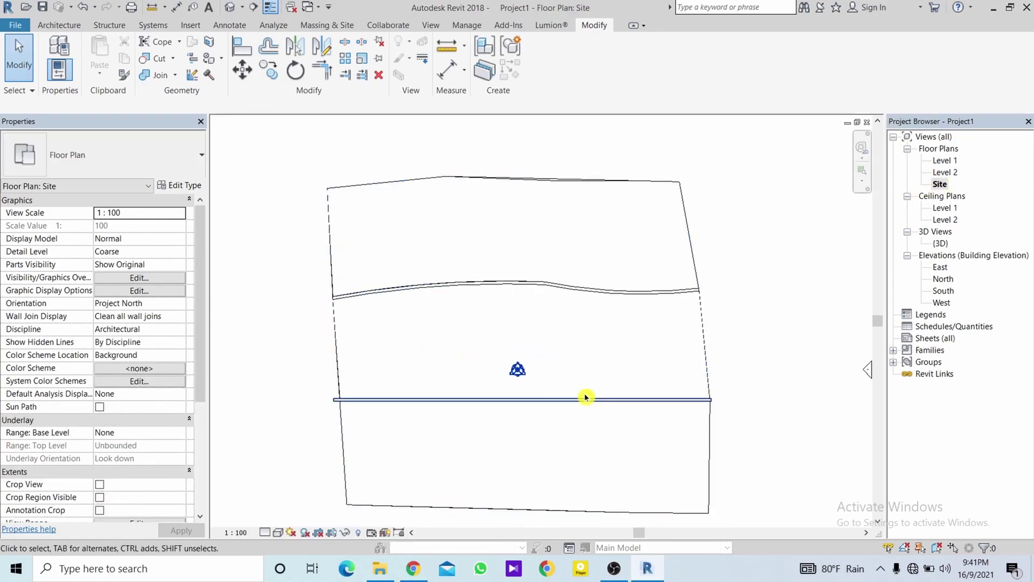
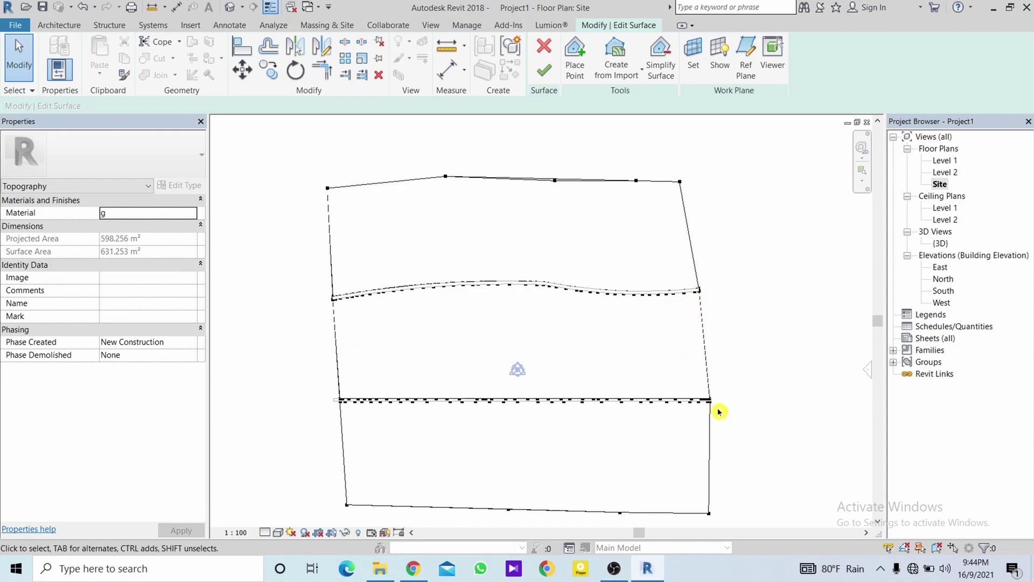
- Finish the toposurface edit so the surface stays split into three bands by the split lines
click(537, 76)
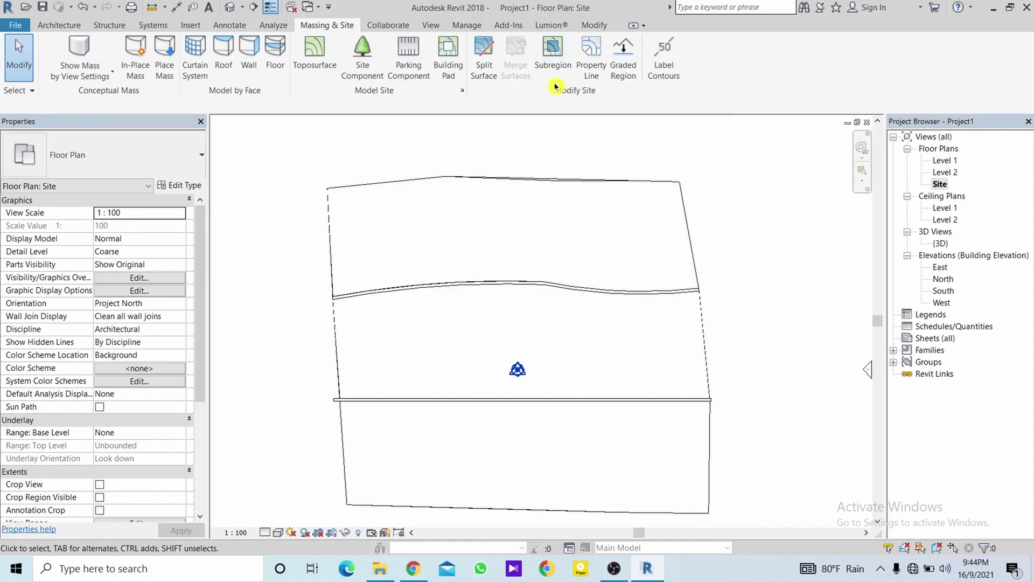
click(550, 51)
- Start a subregion by picking the curved line and the wall edge as its boundary
click(553, 53)
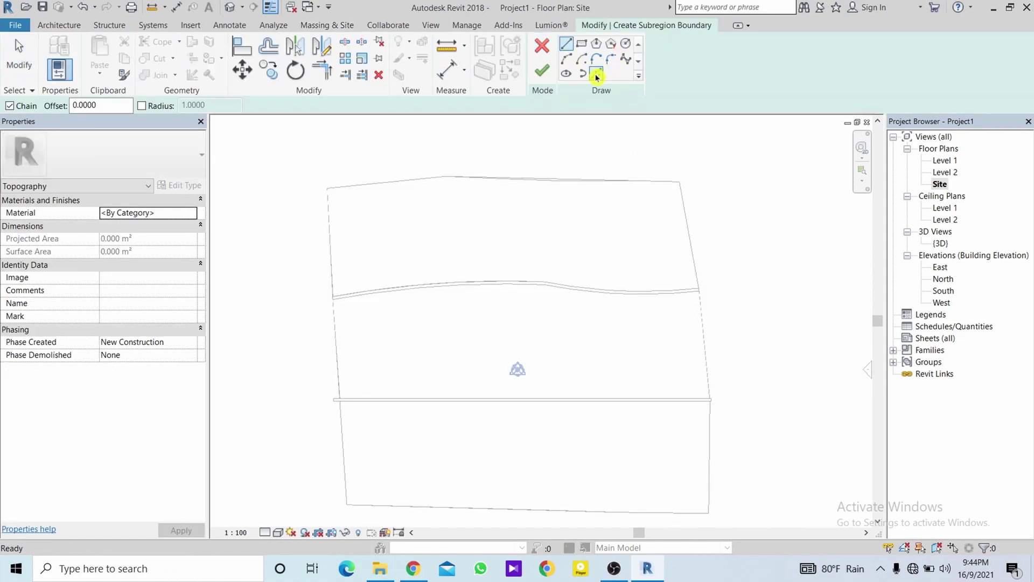
click(597, 75)
click(374, 294)
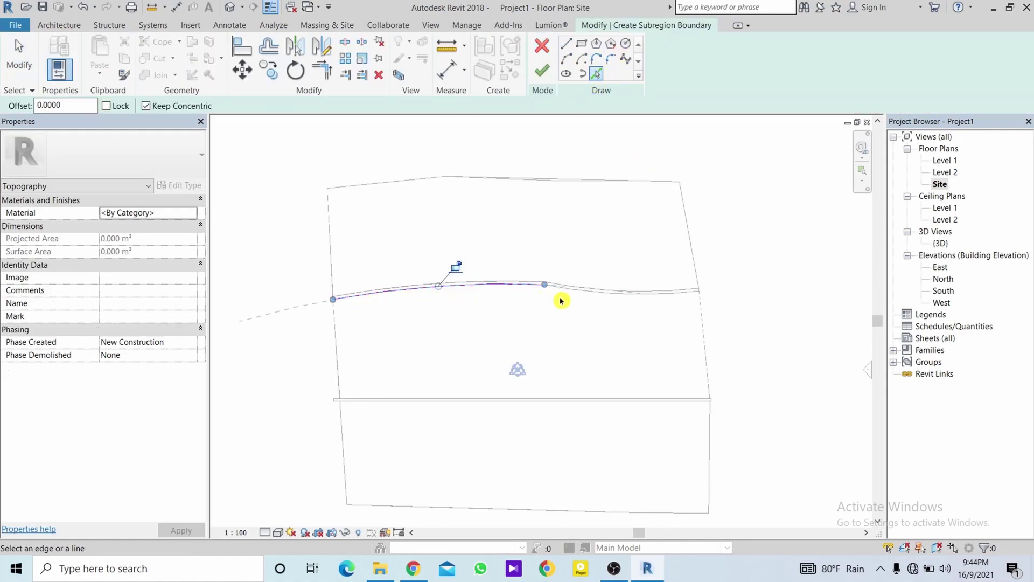
click(587, 292)
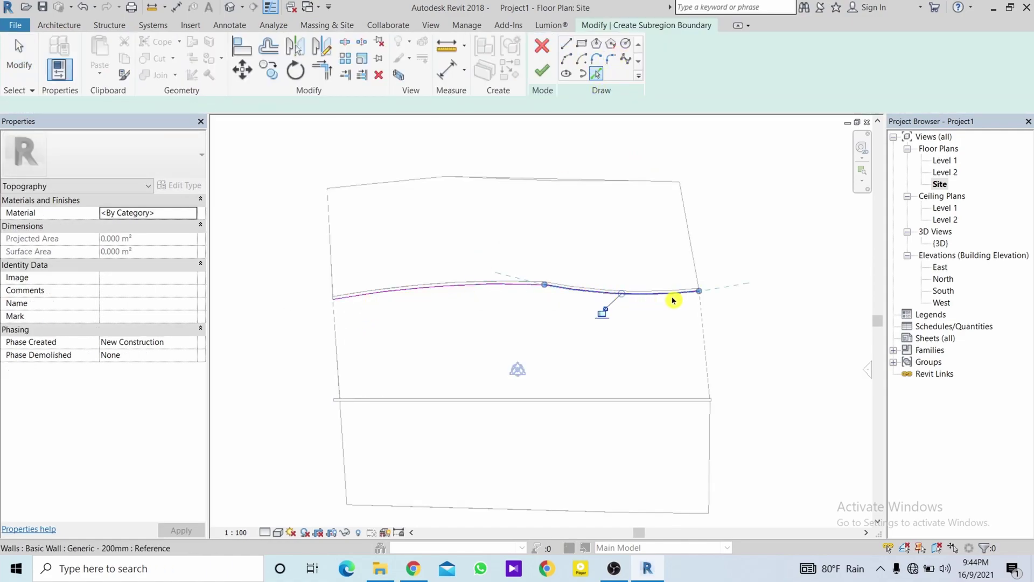
click(613, 400)
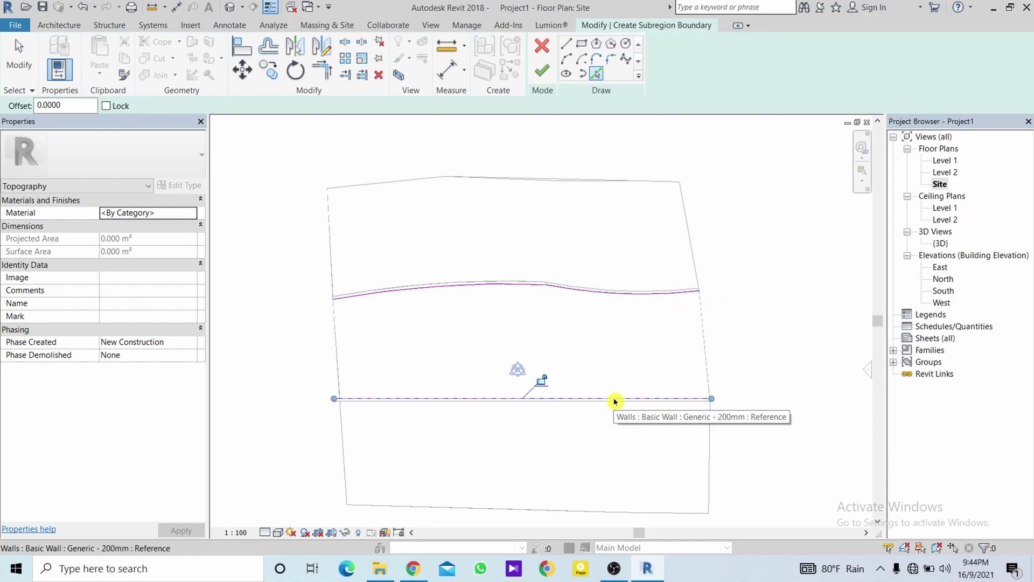
- Draw straight left and right boundary lines joining the curve ends to the wall line
click(566, 44)
scroll(340, 400, up, 3)
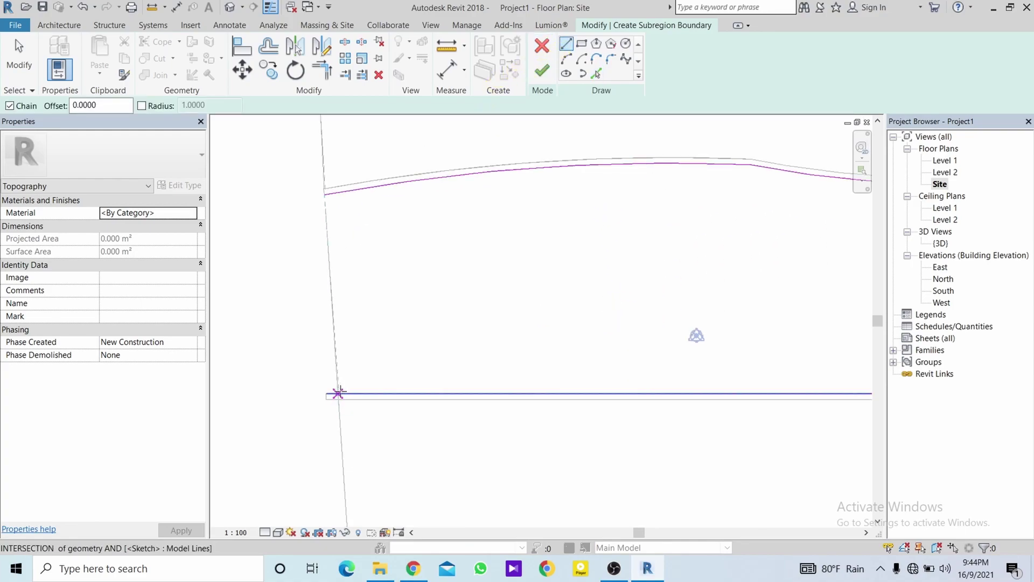
click(338, 393)
click(327, 192)
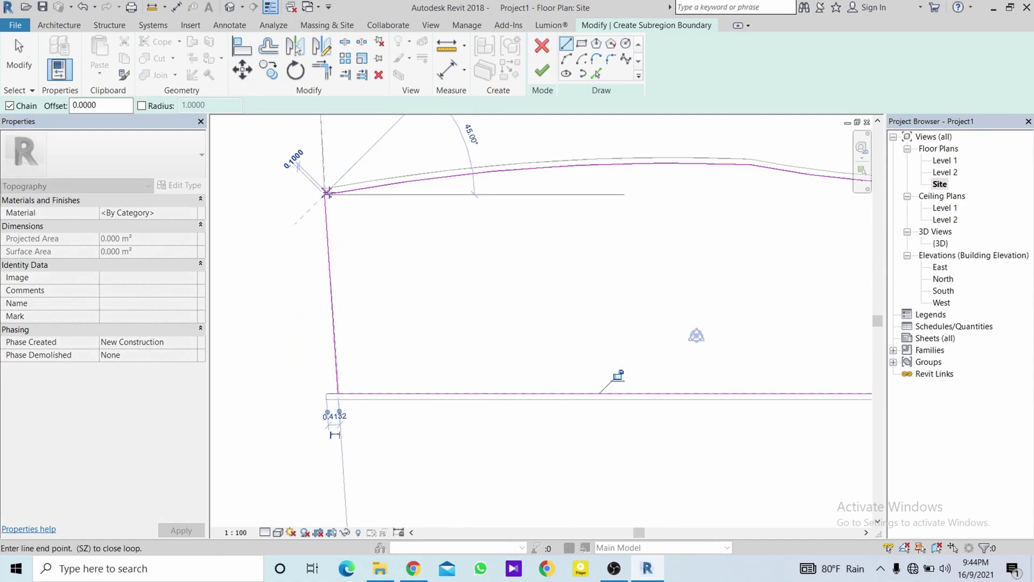
scroll(512, 227, down, 2)
middle_drag(591, 240, 353, 240)
key(Escape)
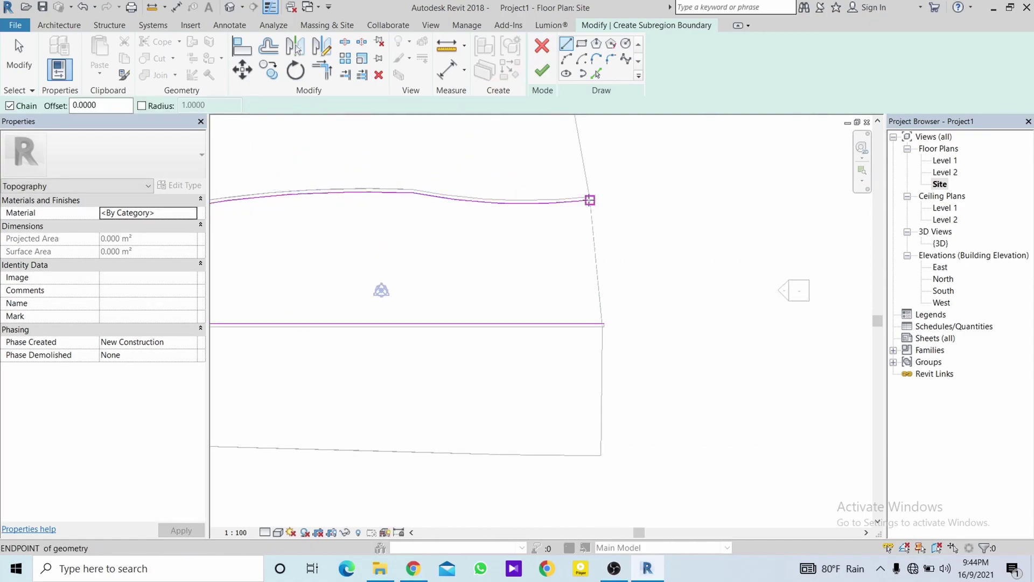
click(590, 200)
click(600, 298)
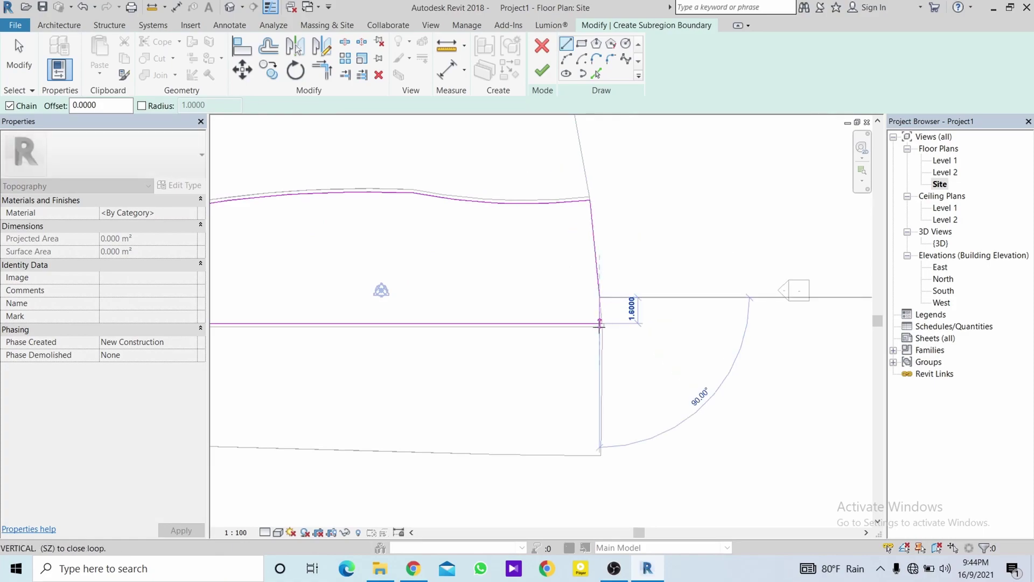
scroll(599, 325, up, 3)
click(609, 318)
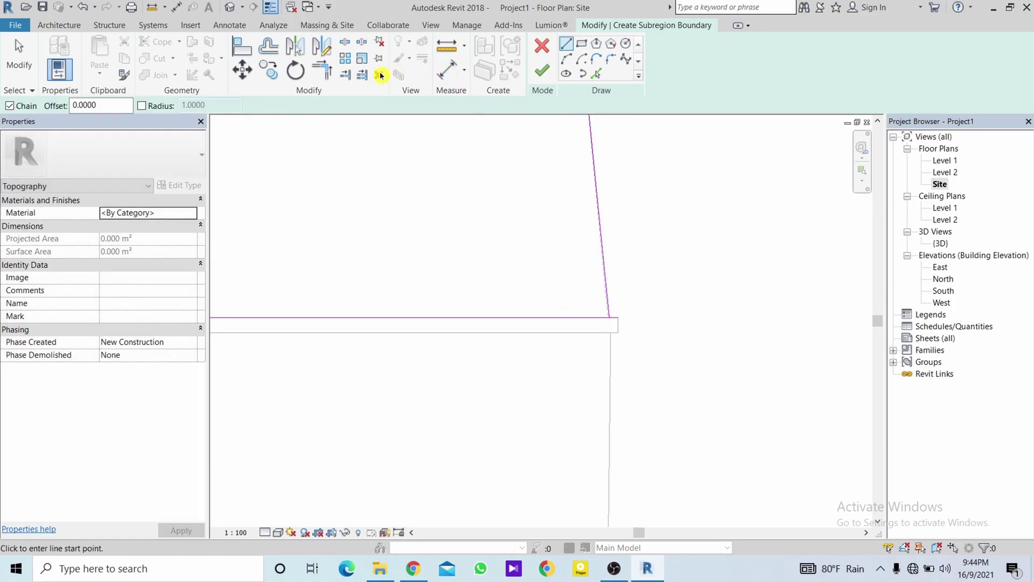
- Trim the boundary lines into clean corners and finish the 199.614 m² subregion
click(325, 78)
scroll(606, 313, up, 2)
scroll(611, 333, up, 2)
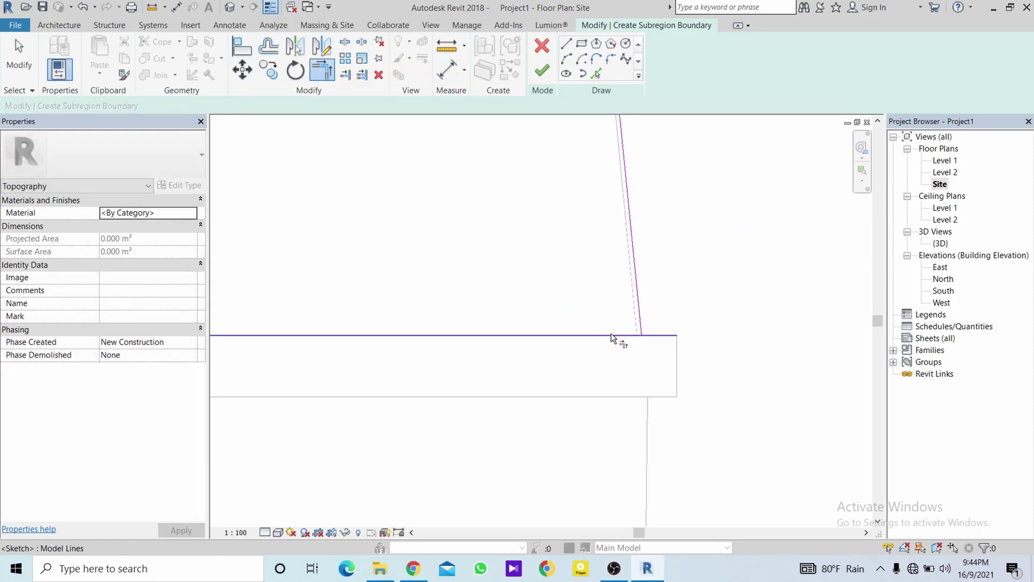
click(611, 335)
click(639, 325)
scroll(330, 369, down, 2)
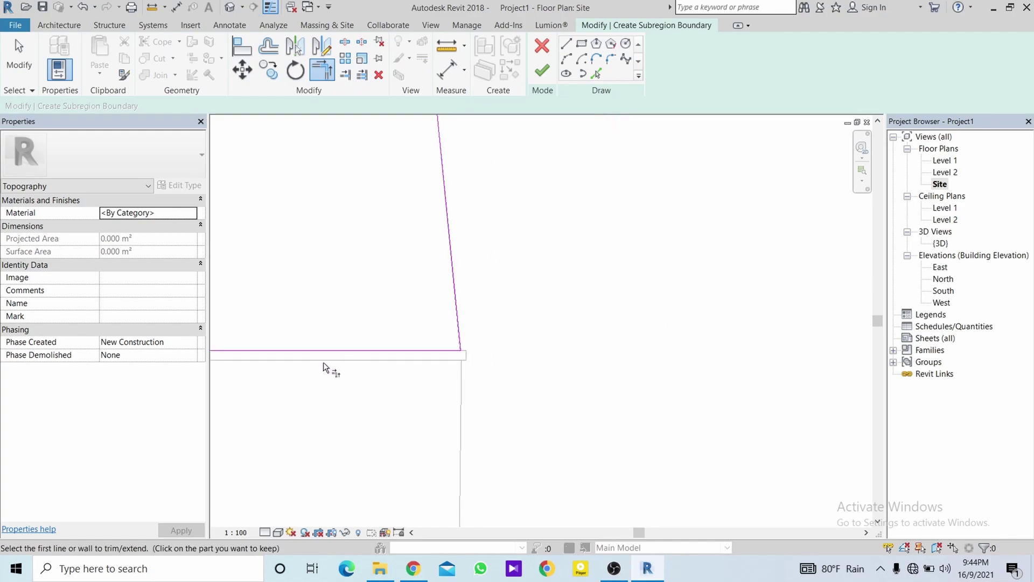
scroll(313, 299, up, 3)
scroll(384, 393, down, 2)
scroll(583, 381, up, 3)
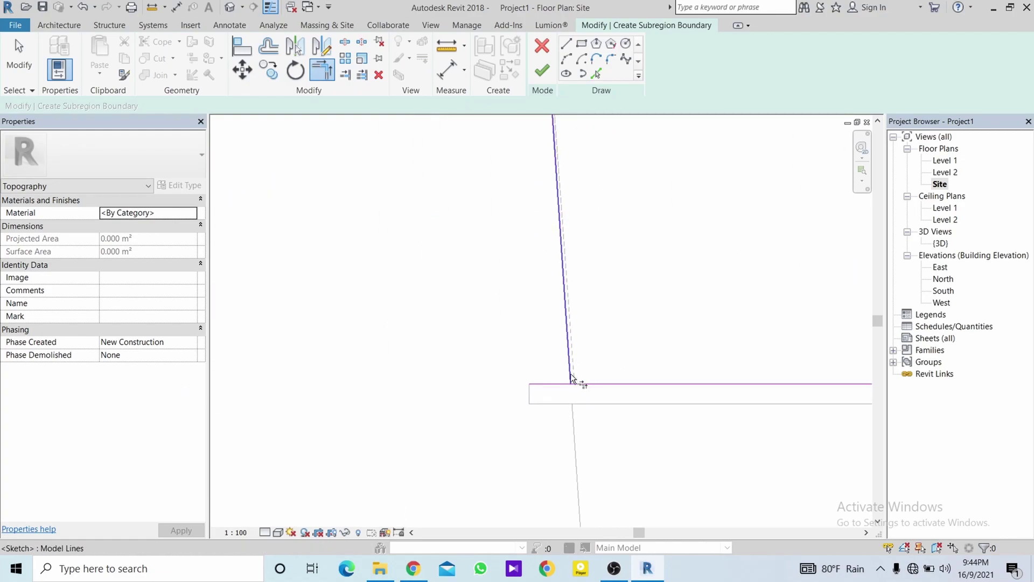
click(573, 379)
scroll(623, 231, down, 3)
scroll(593, 261, up, 2)
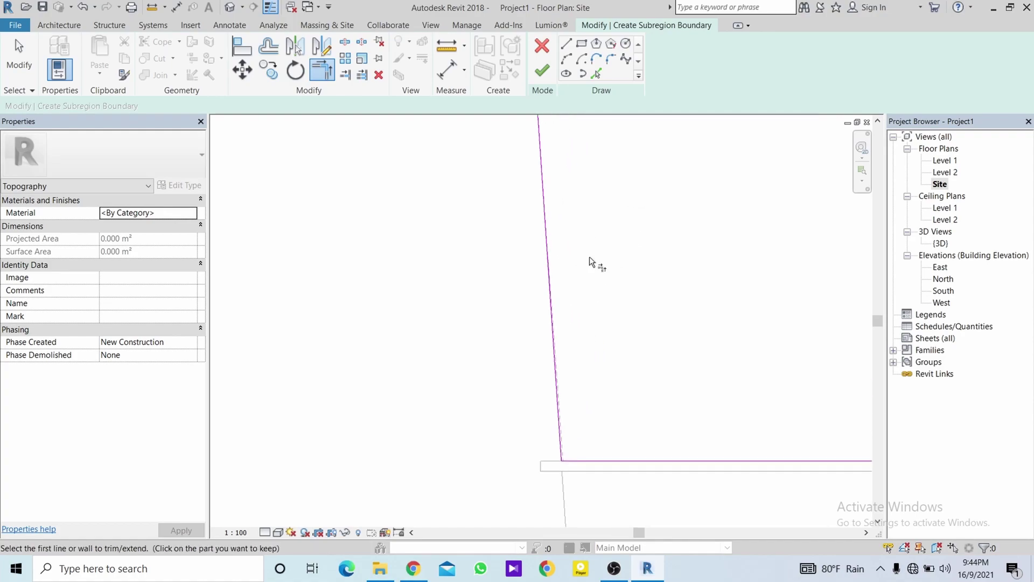
click(544, 75)
scroll(628, 346, down, 2)
scroll(678, 297, up, 2)
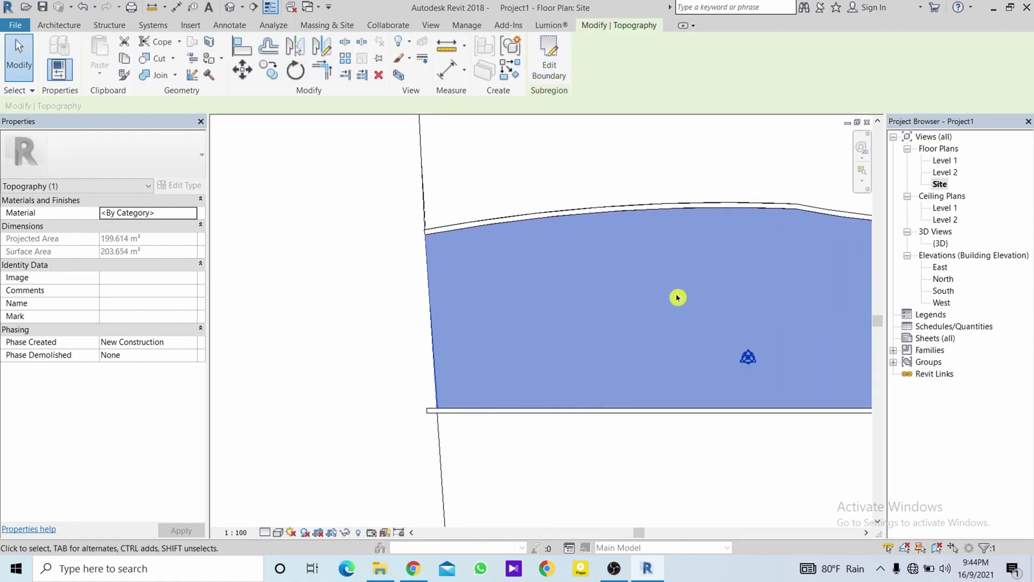
- In the subregion's Material Browser, create a new material g1 and open Replace asset for its appearance
click(194, 213)
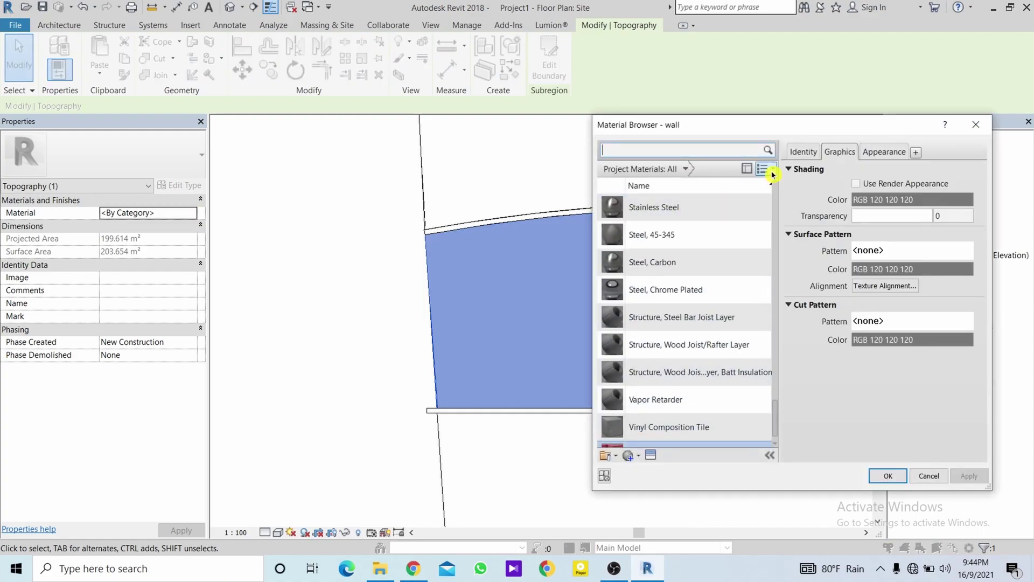
click(799, 156)
scroll(647, 431, down, 1)
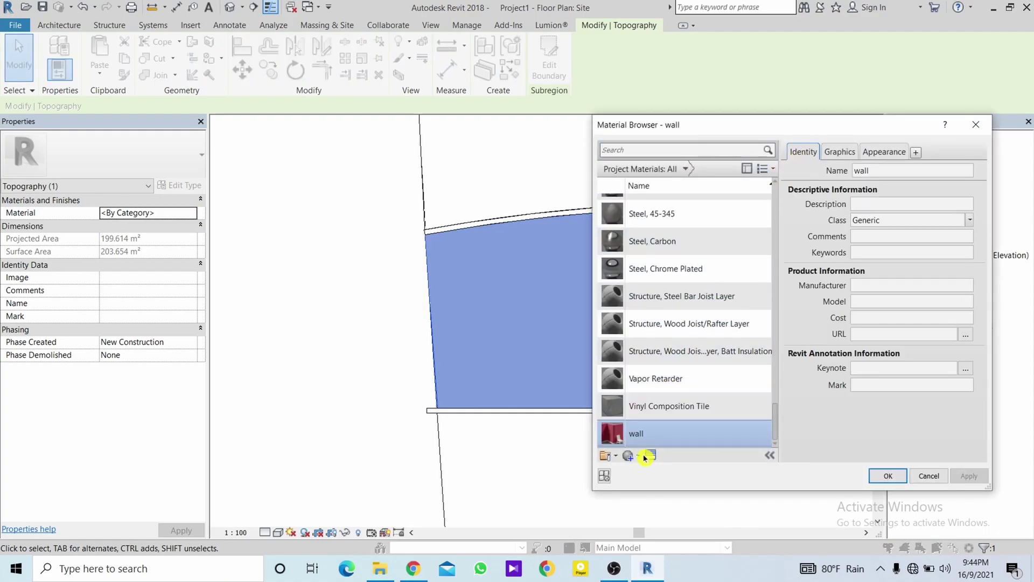
click(639, 456)
click(652, 469)
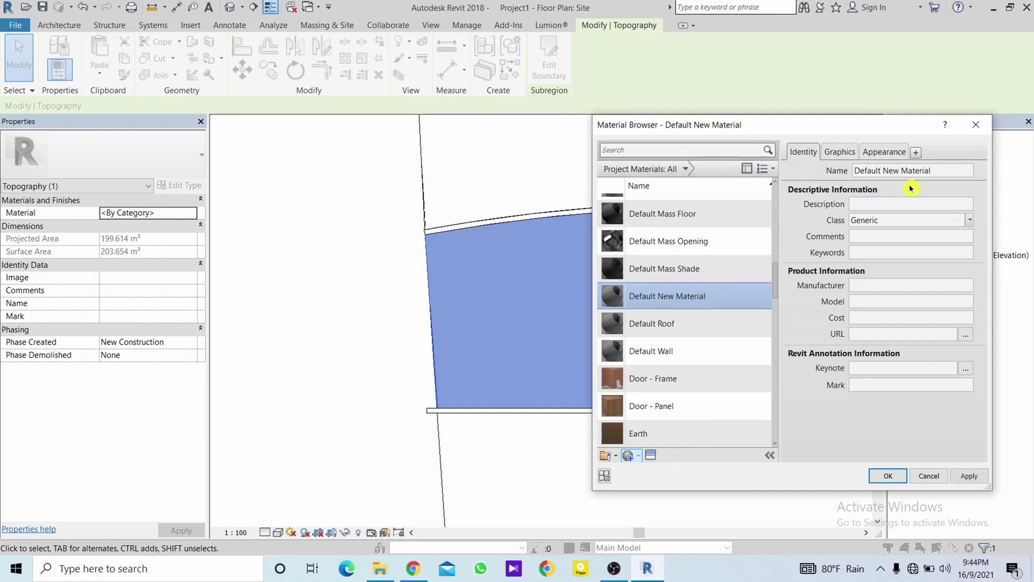
drag(855, 170, 947, 169)
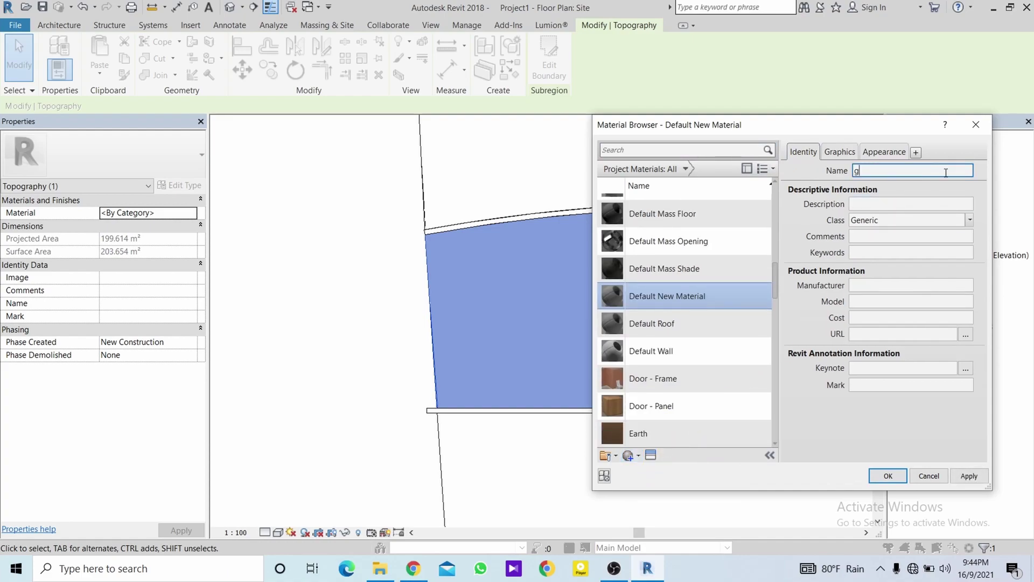
text(1)
click(884, 151)
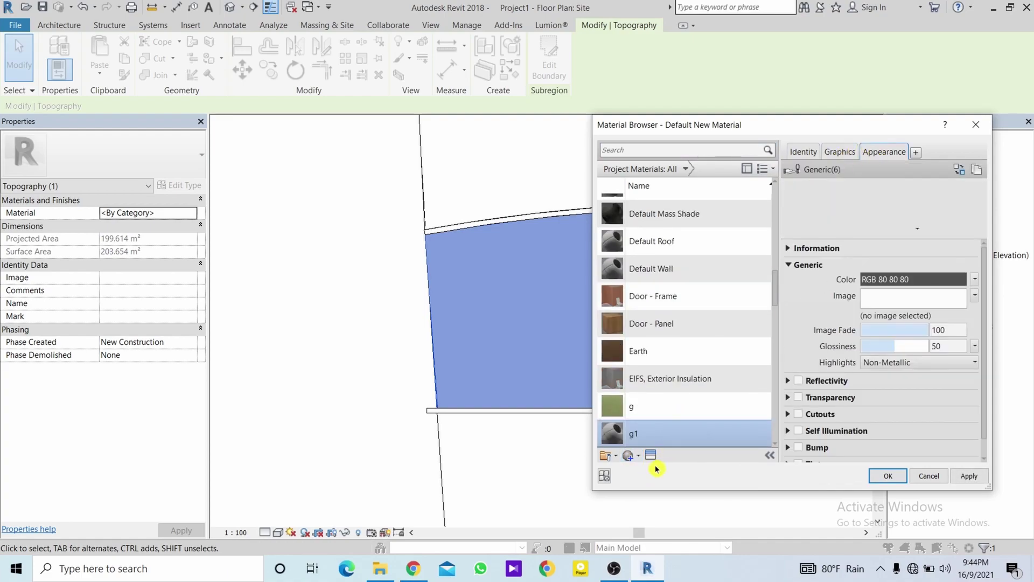
click(651, 455)
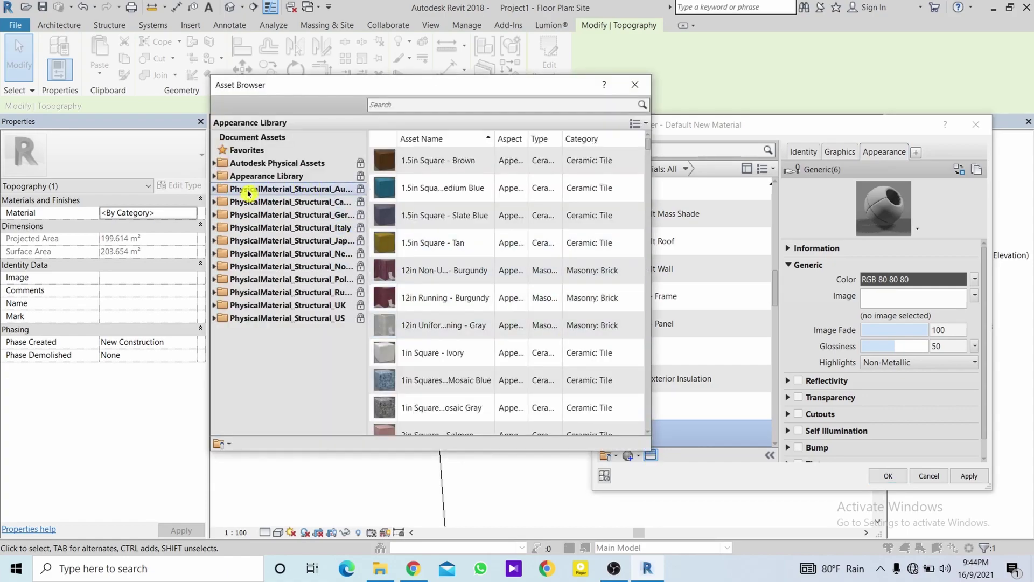
- Give g1 the Cobble Stone - Glazed Multi-color appearance from the Sitework library
click(218, 181)
scroll(245, 291, down, 2)
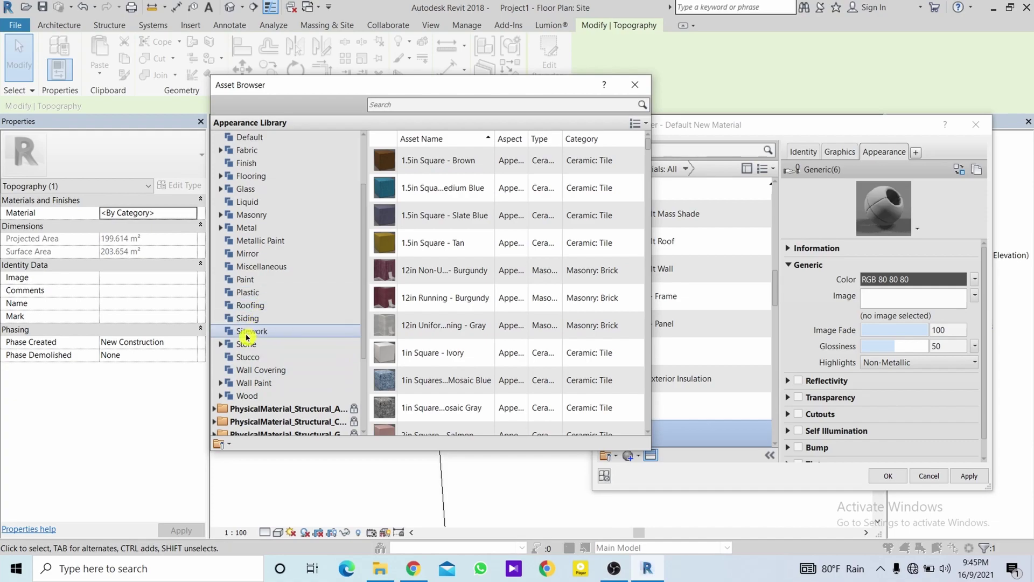
click(234, 330)
scroll(492, 302, down, 3)
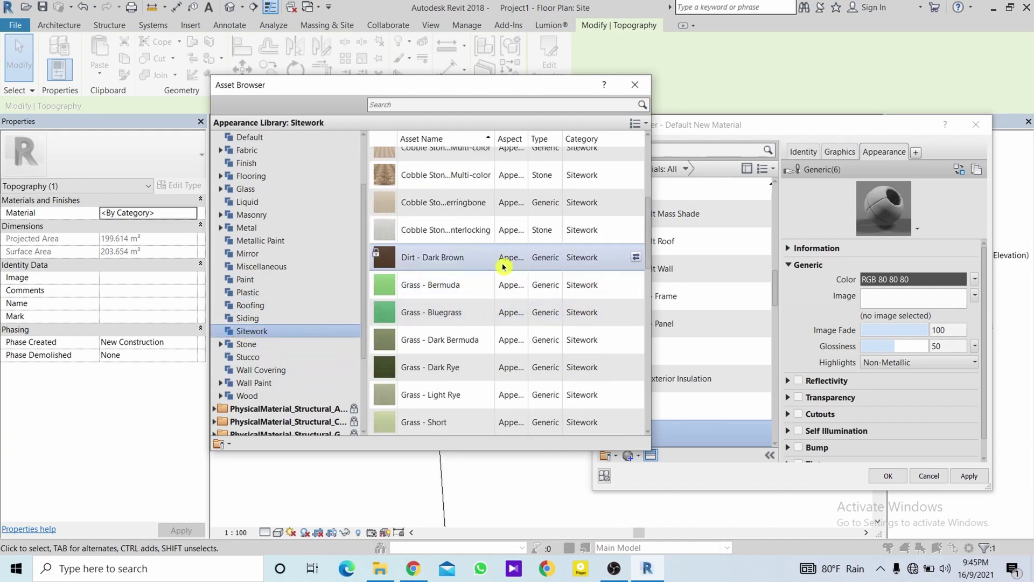
click(634, 177)
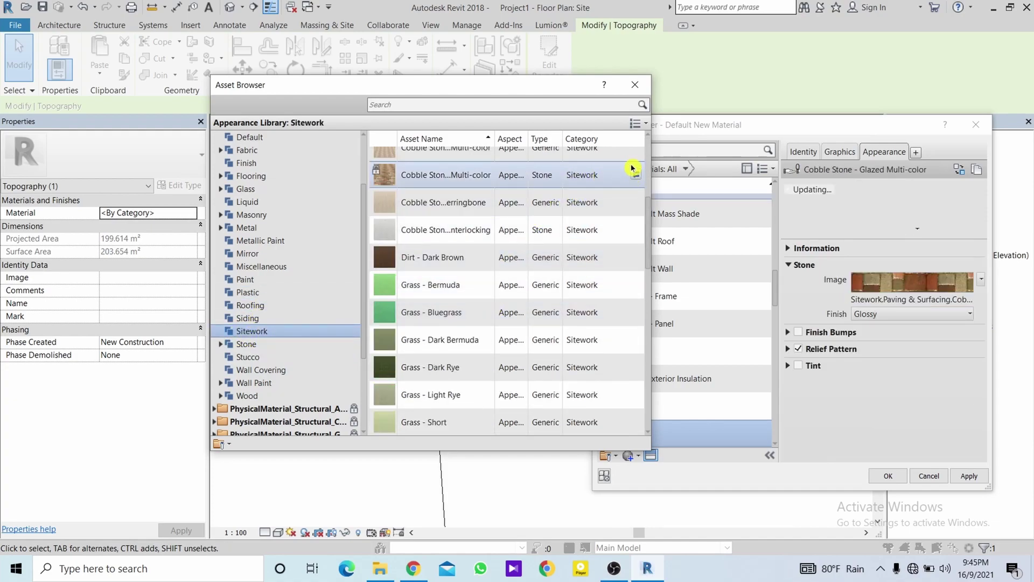
scroll(631, 170, up, 3)
mouse_move(501, 302)
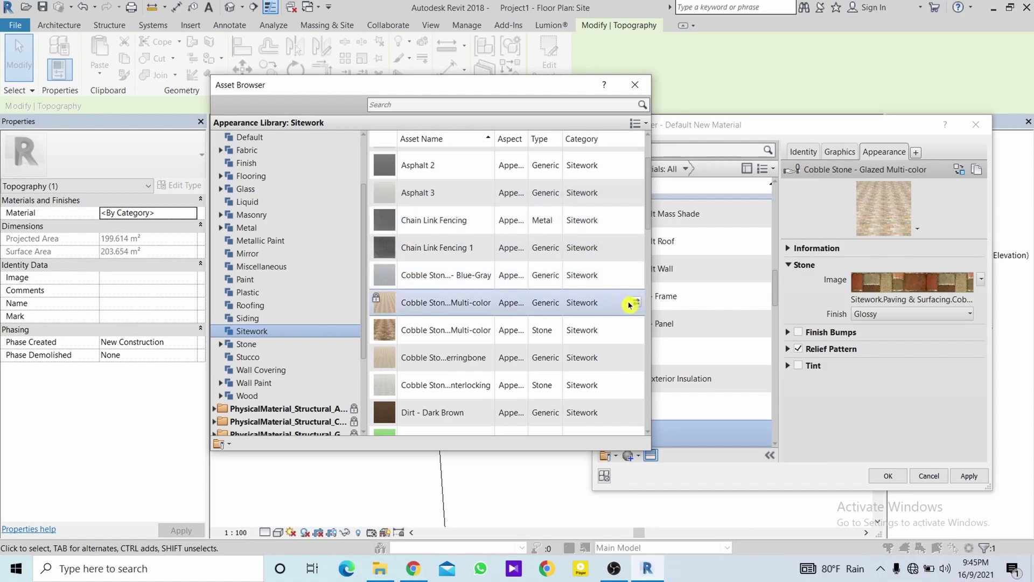
click(630, 303)
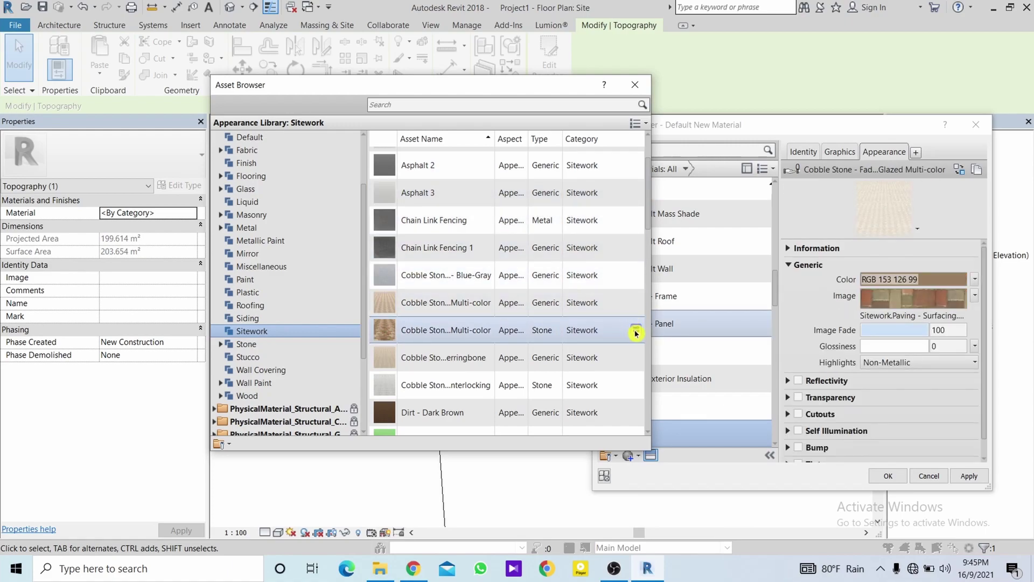
click(636, 333)
click(636, 85)
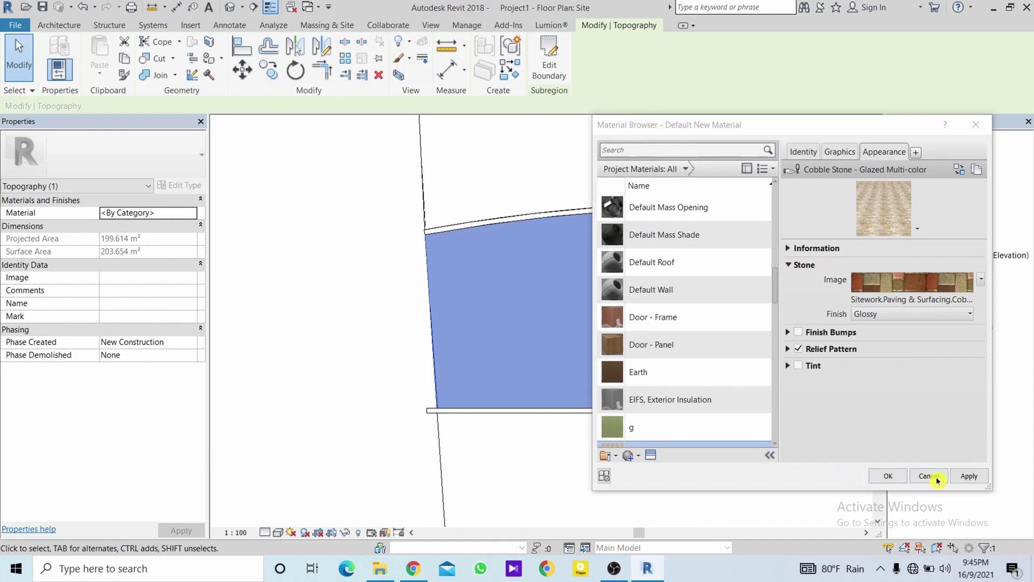
- Assign material g1 to the road subregion and clear the selection
click(887, 476)
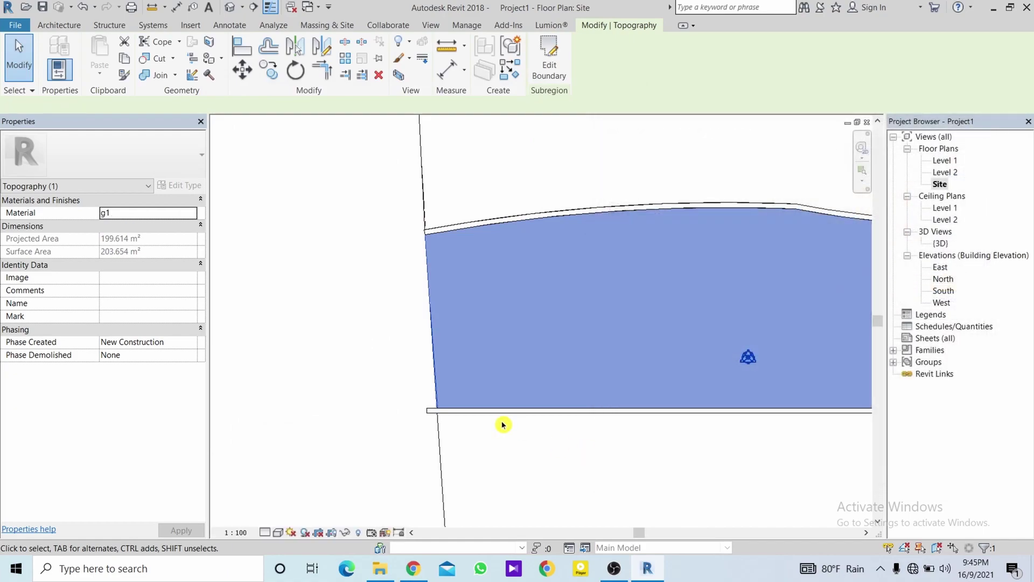
click(406, 363)
click(429, 343)
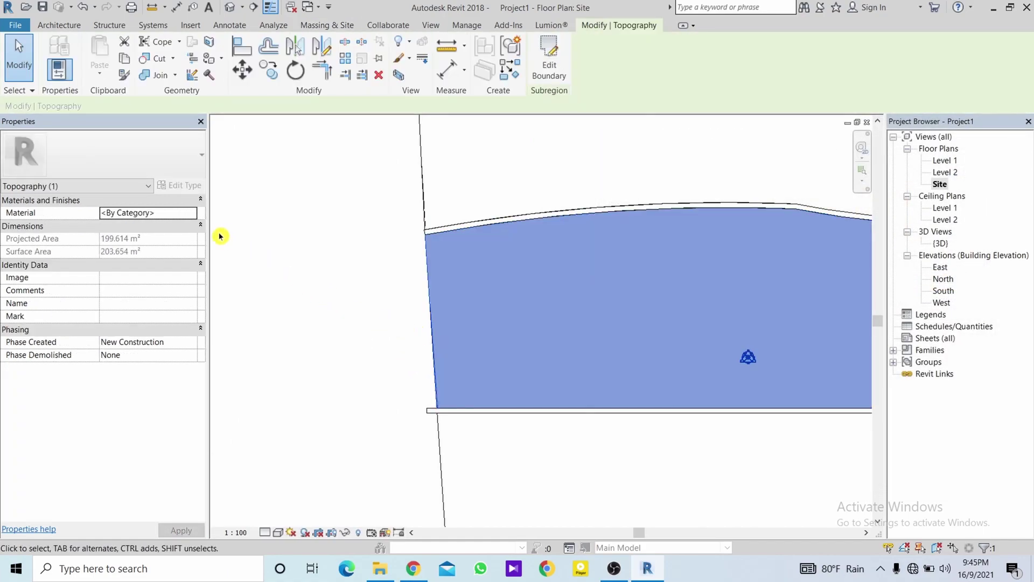
click(193, 214)
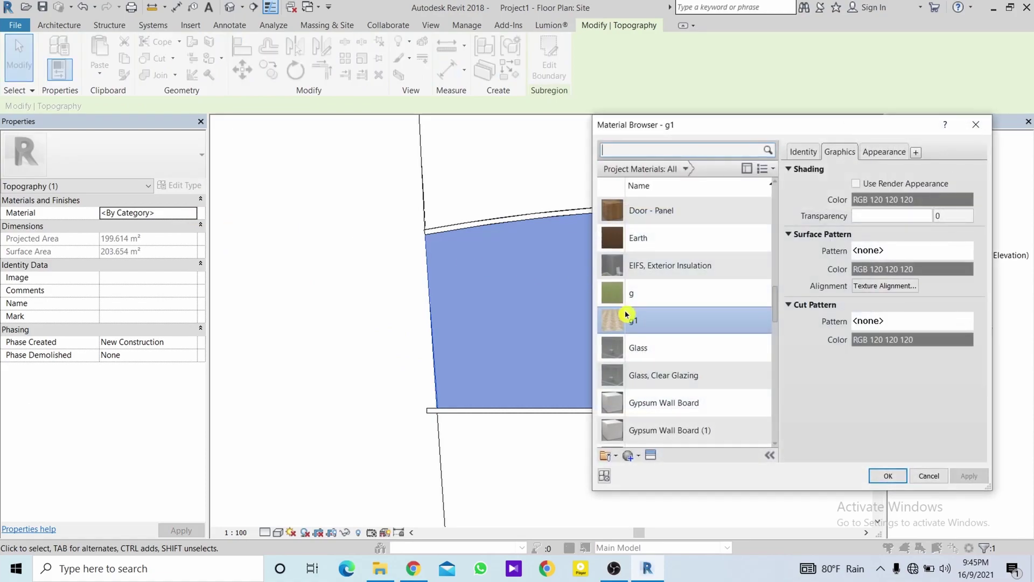
double_click(635, 319)
click(395, 330)
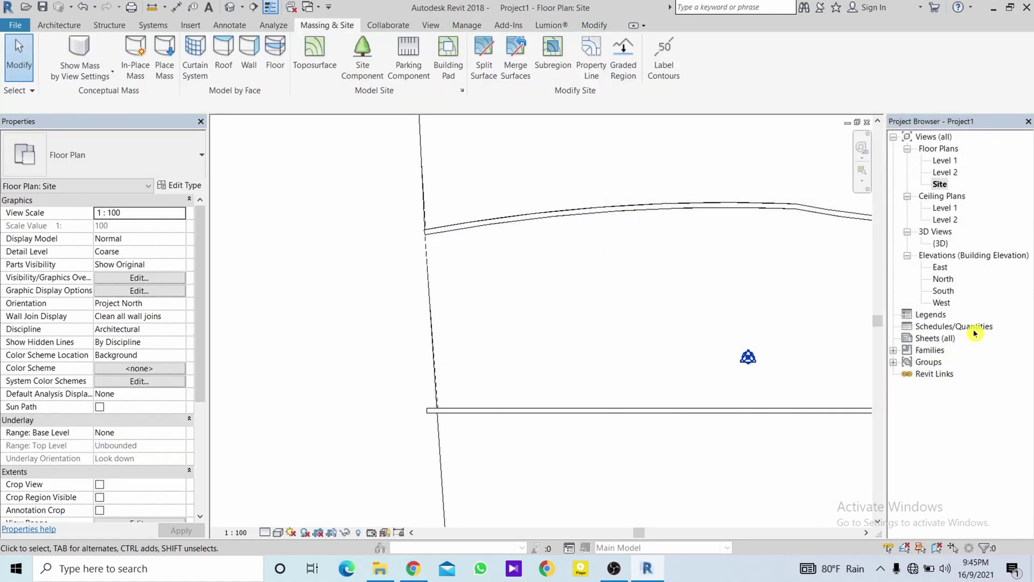
- Open the {3D} view and orbit and zoom around the cobblestone road between the walls
double_click(938, 244)
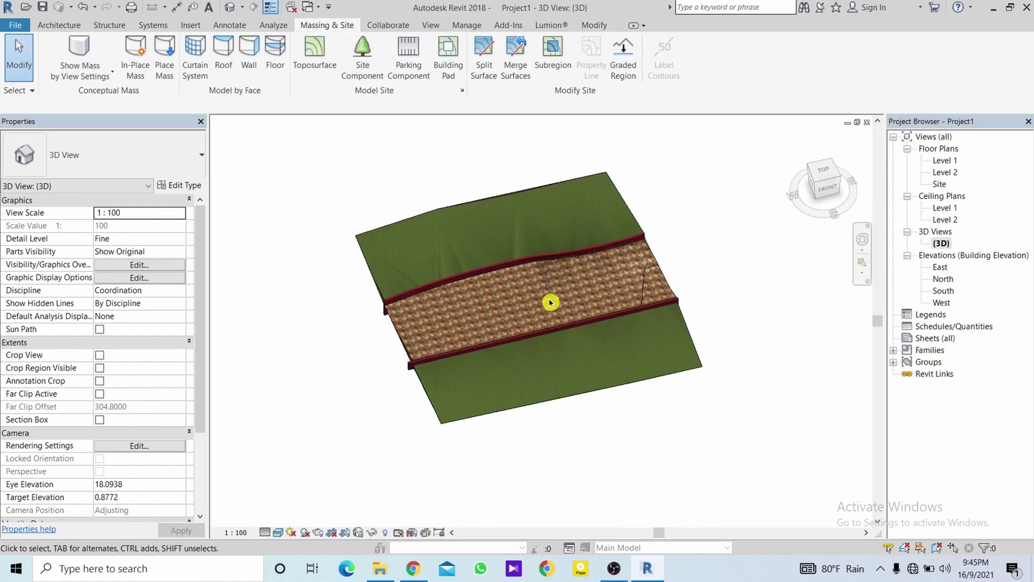
shift+middle_drag(663, 310, 547, 321)
scroll(547, 345, up, 5)
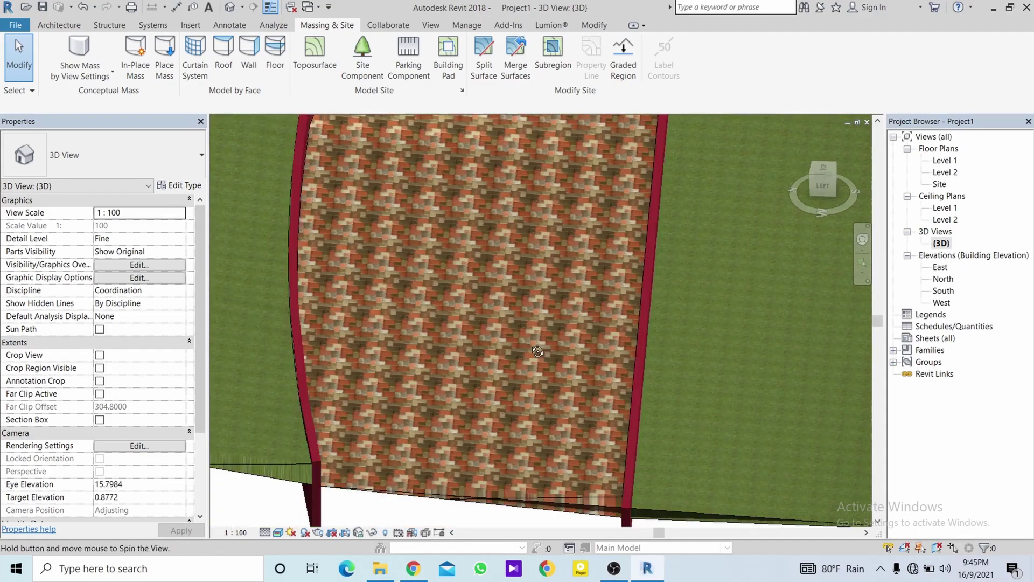
mouse_move(548, 375)
shift+middle_down()
mouse_move(446, 271)
mouse_move(427, 286)
shift+middle_up()
scroll(427, 286, down, 5)
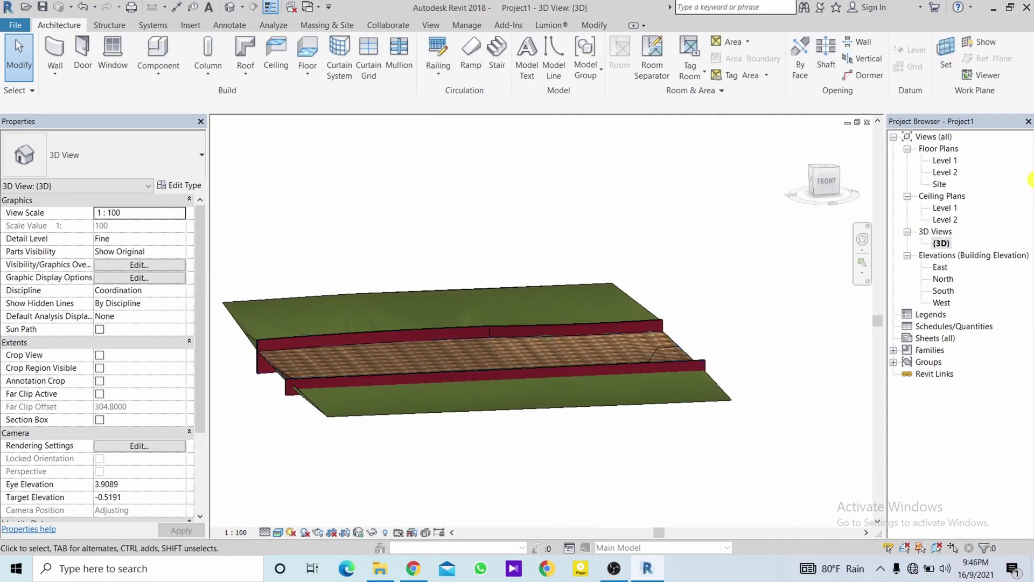
shift+middle_drag(526, 265, 517, 247)
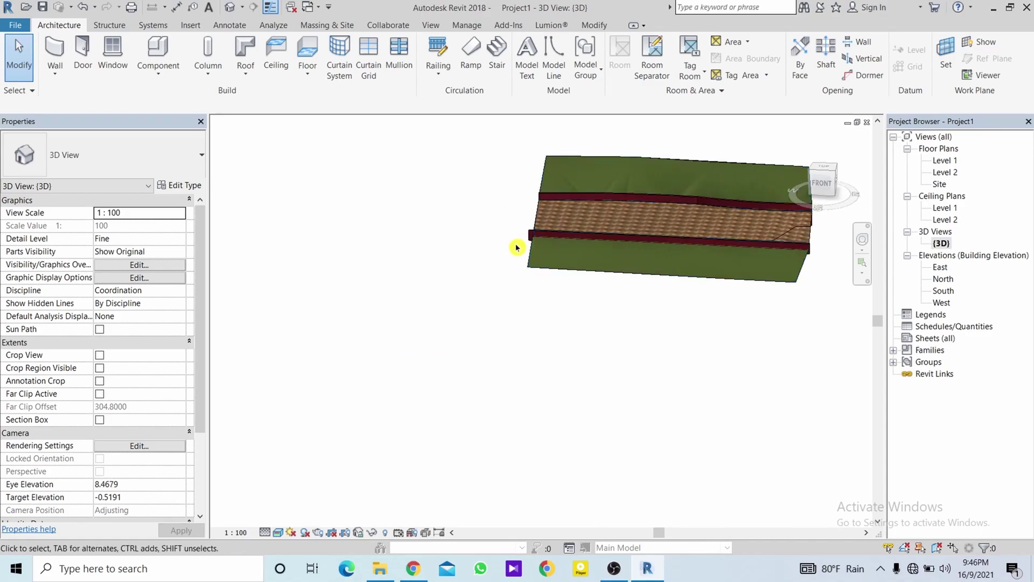
mouse_move(654, 244)
shift+middle_down()
mouse_move(344, 263)
mouse_move(480, 272)
shift+middle_up()
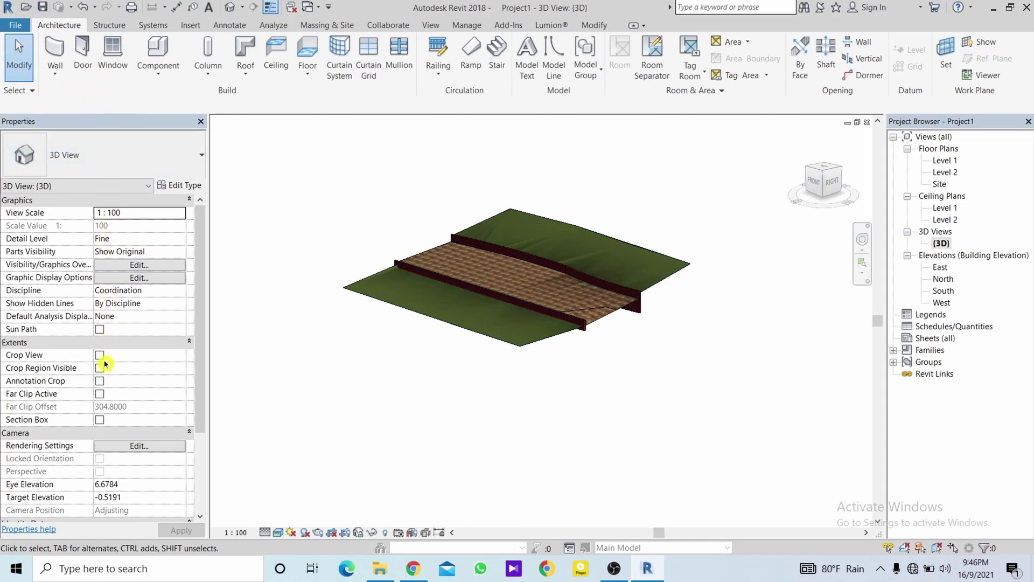
scroll(106, 397, down, 2)
scroll(106, 401, down, 2)
scroll(106, 405, down, 2)
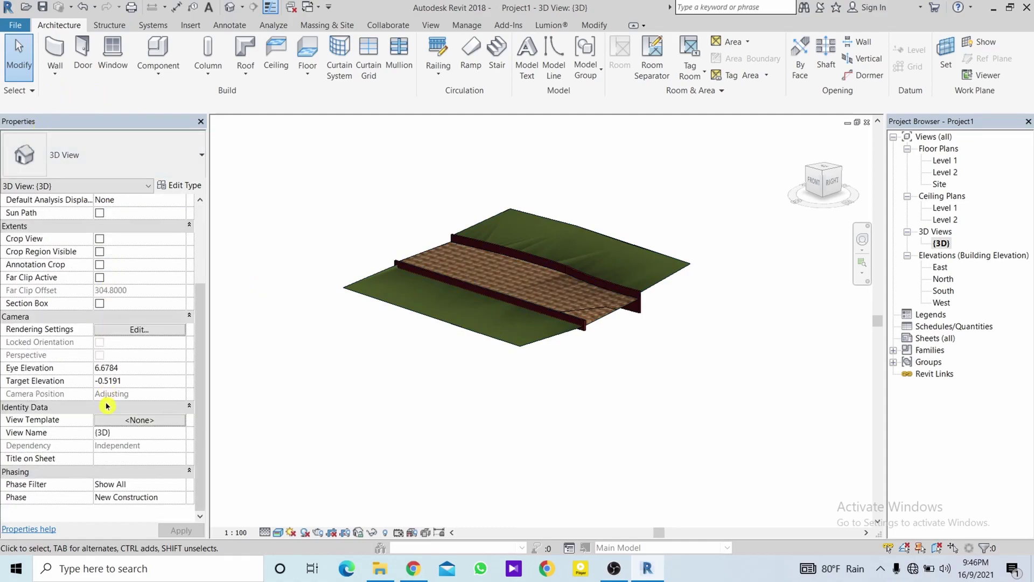
- Enable the Section Box and pull its faces inward to start trimming the site
click(100, 305)
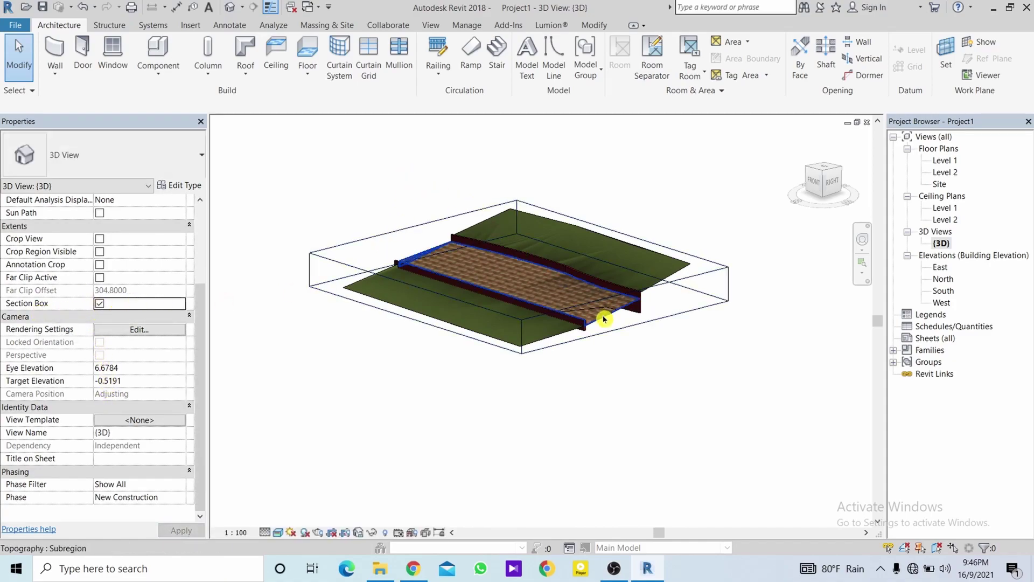
click(682, 284)
scroll(646, 310, up, 2)
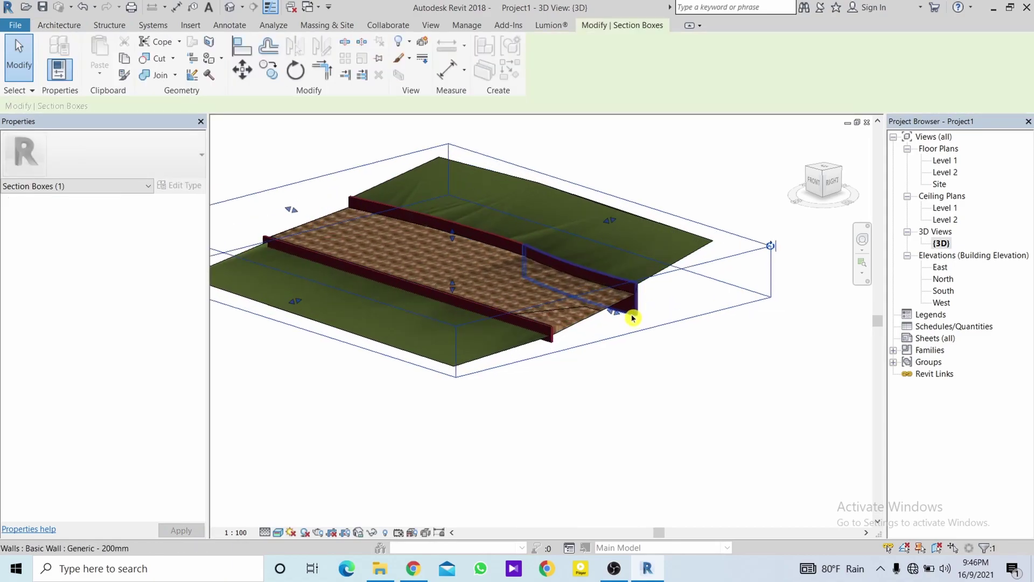
drag(613, 315, 600, 311)
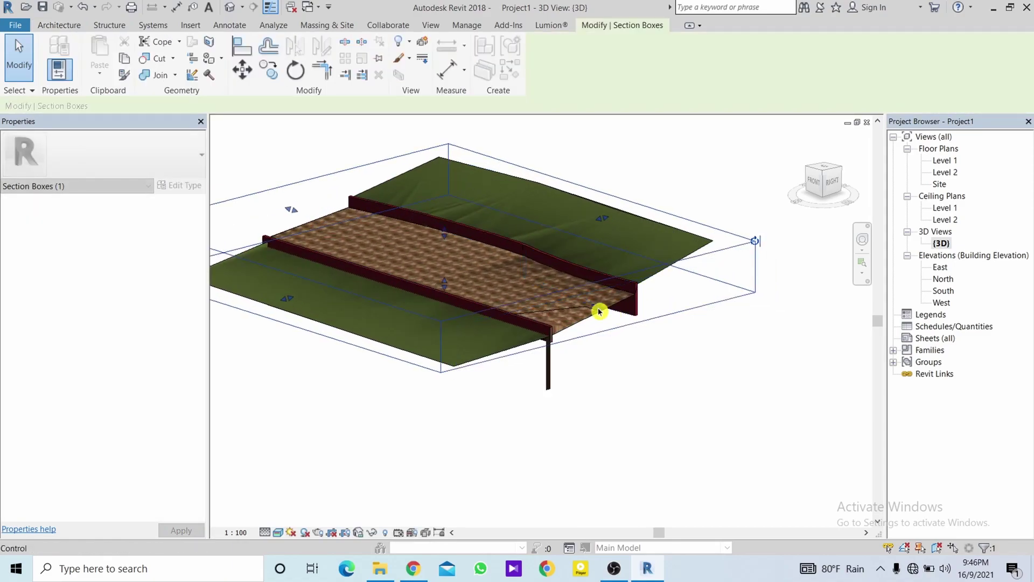
drag(595, 308, 580, 307)
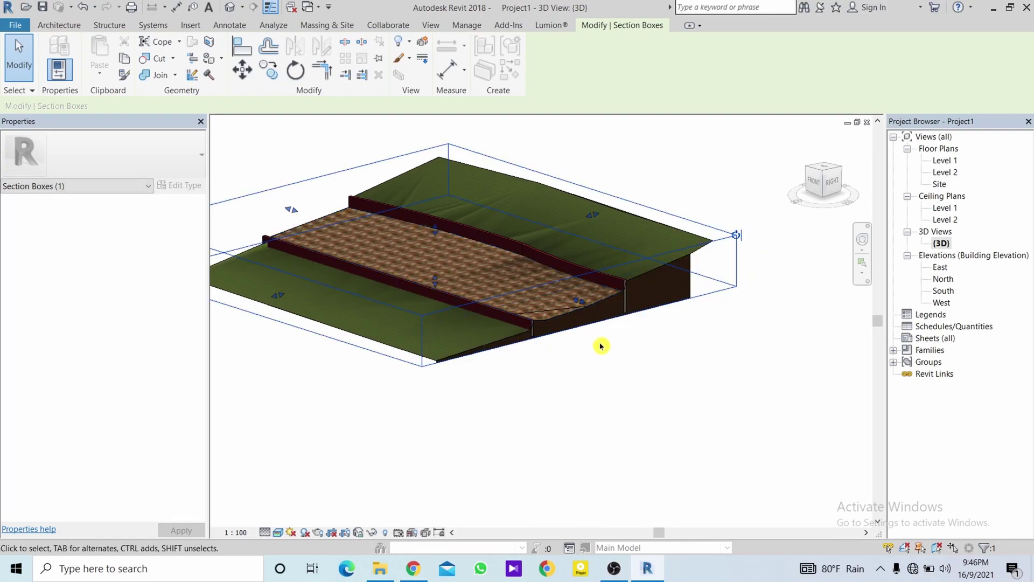
shift+middle_drag(582, 296, 670, 317)
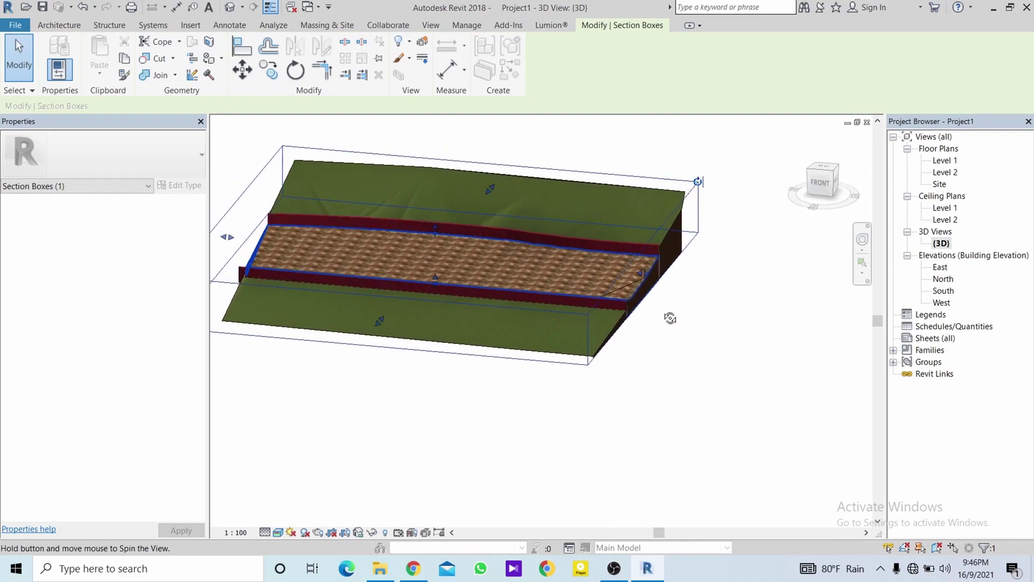
drag(639, 273, 631, 274)
shift+middle_drag(342, 277, 376, 285)
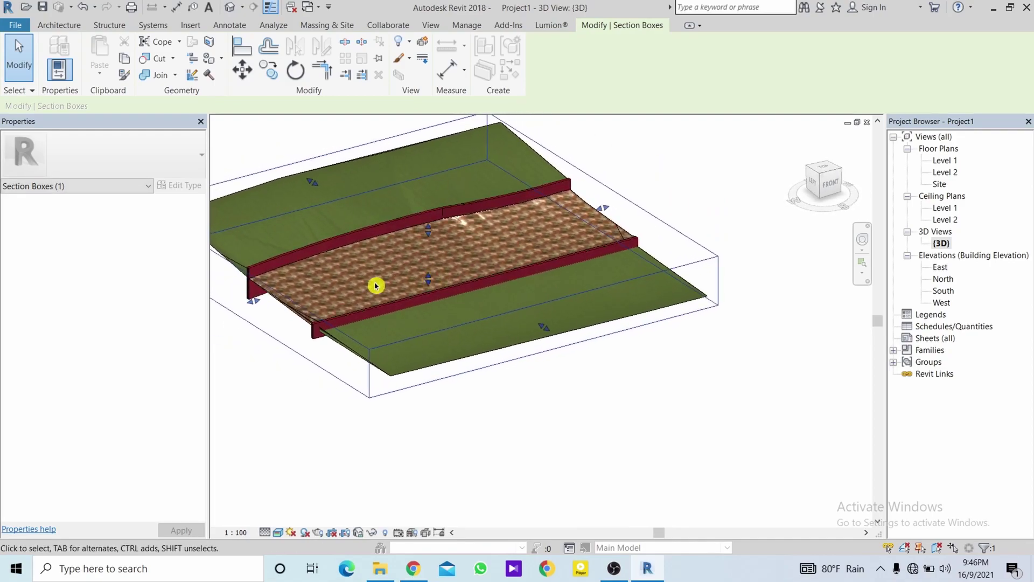
- Pull the front and side section box faces further in, checking from several angles
drag(258, 303, 307, 277)
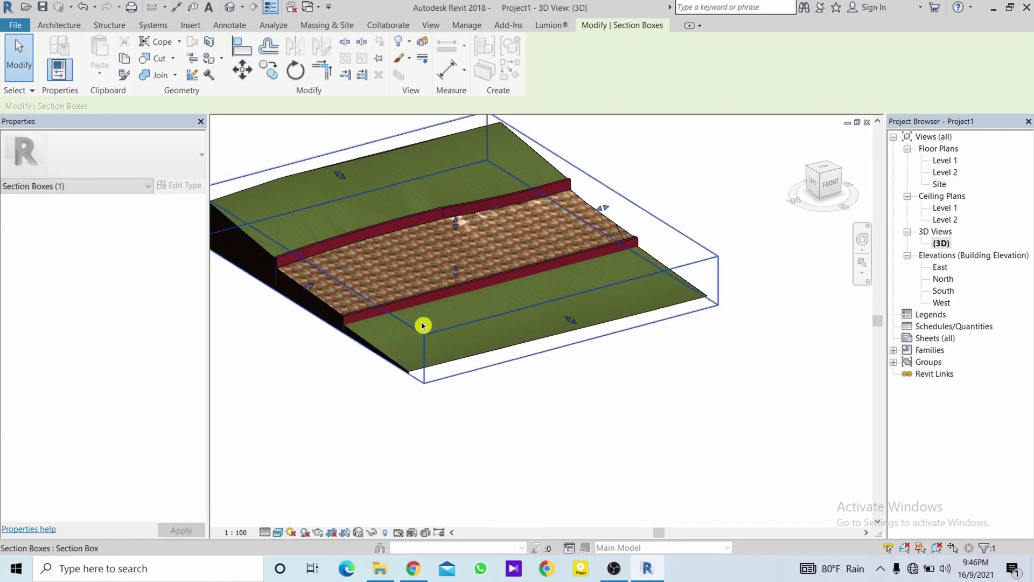
drag(568, 322, 559, 316)
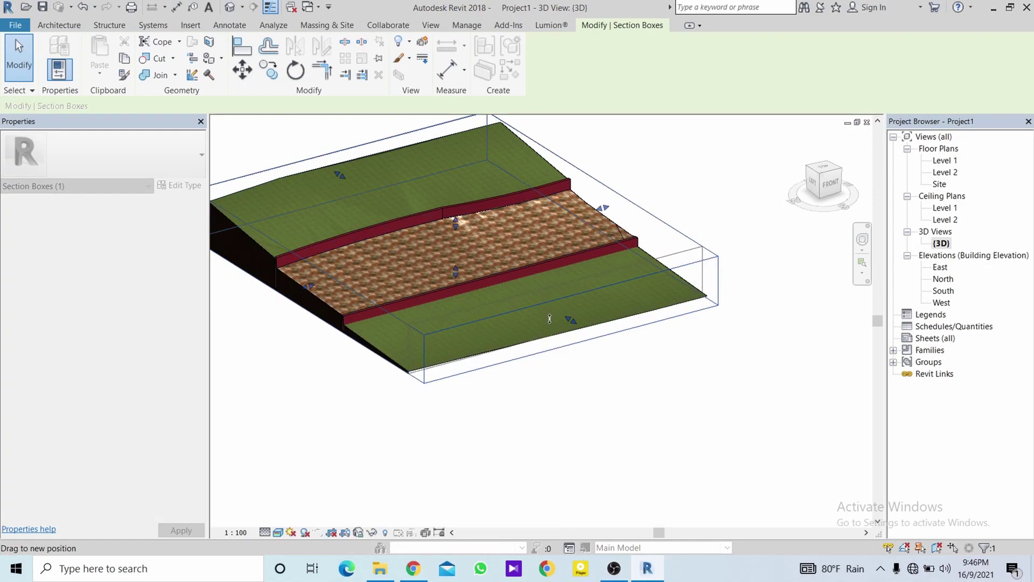
drag(546, 318, 546, 318)
mouse_move(543, 349)
shift+middle_down()
mouse_move(231, 363)
mouse_move(591, 308)
shift+middle_up()
drag(620, 274, 574, 276)
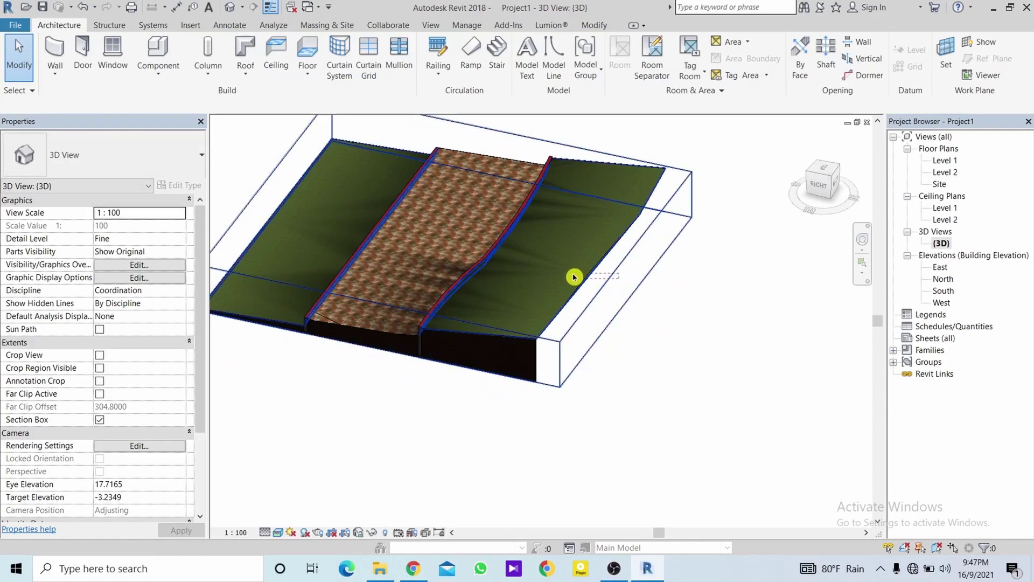
click(625, 279)
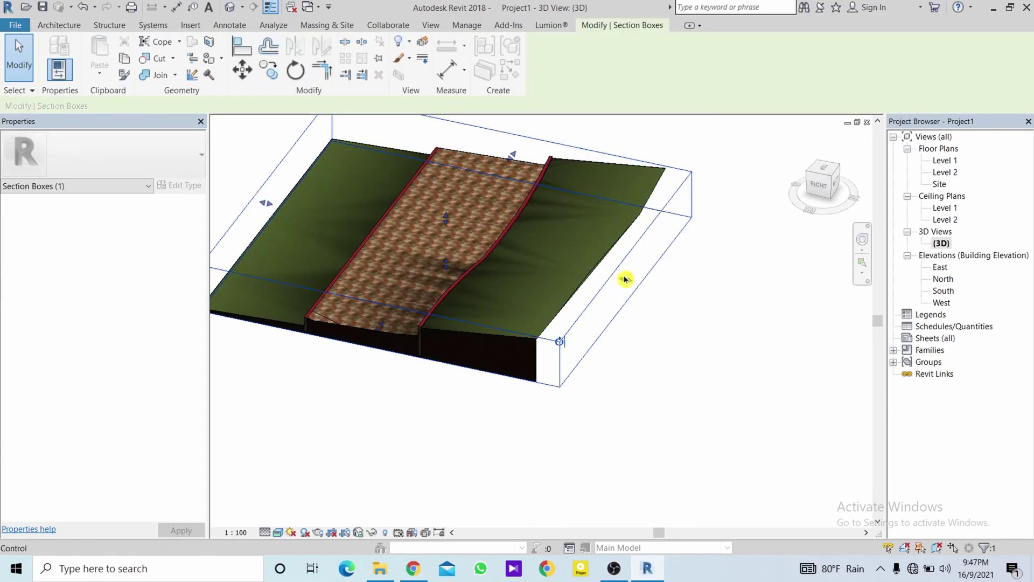
drag(623, 281, 591, 275)
mouse_move(575, 273)
shift+middle_down()
mouse_move(665, 434)
mouse_move(586, 446)
mouse_move(560, 431)
mouse_move(753, 429)
mouse_move(624, 445)
mouse_move(713, 450)
shift+middle_up()
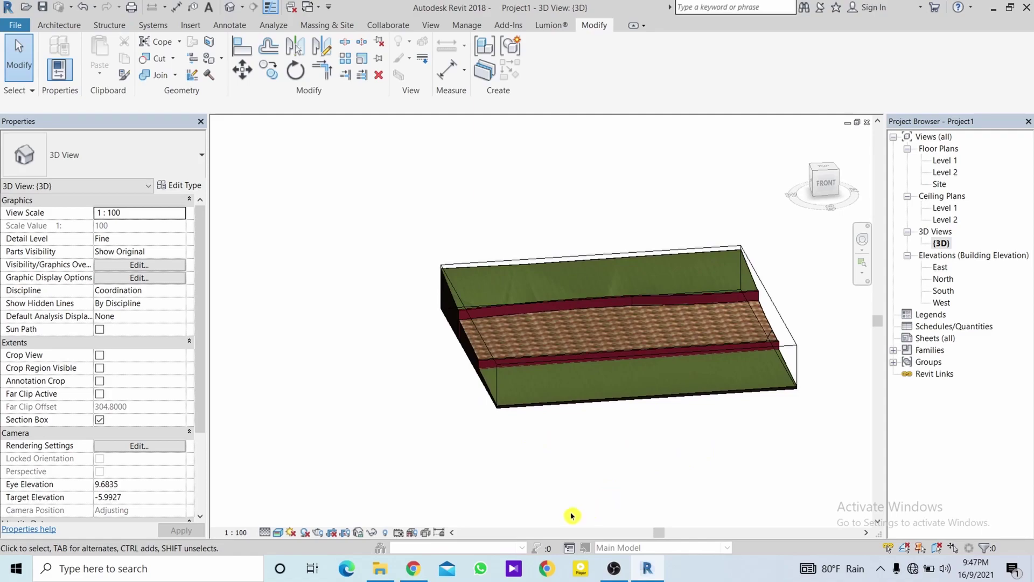
- Begin placing M_RPC Tree - Deciduous components from the Architecture tab's Component tool
mouse_move(464, 409)
shift+middle_down()
mouse_move(517, 364)
mouse_move(505, 392)
mouse_move(562, 400)
mouse_move(596, 326)
shift+middle_up()
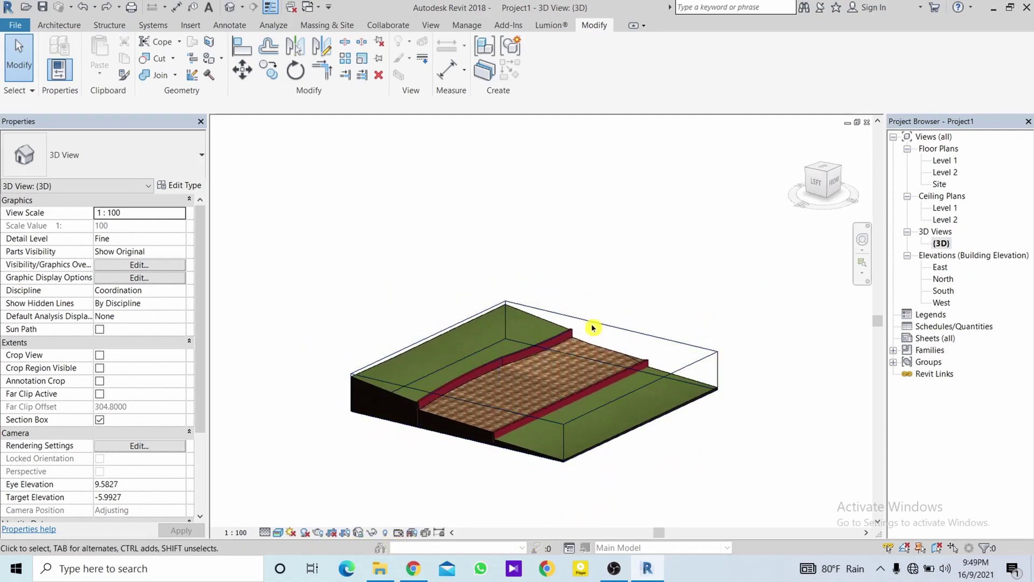
click(75, 25)
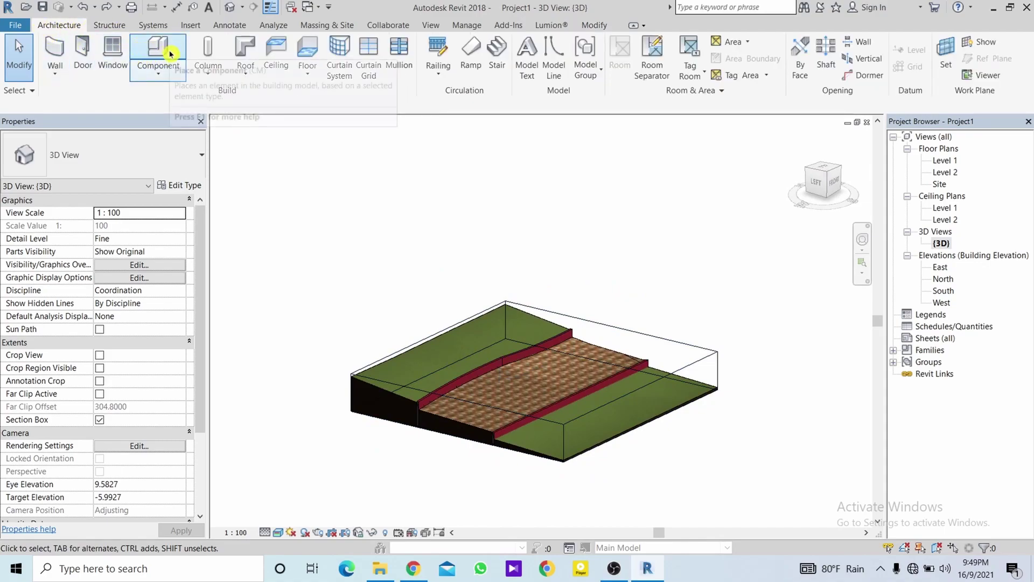
click(152, 49)
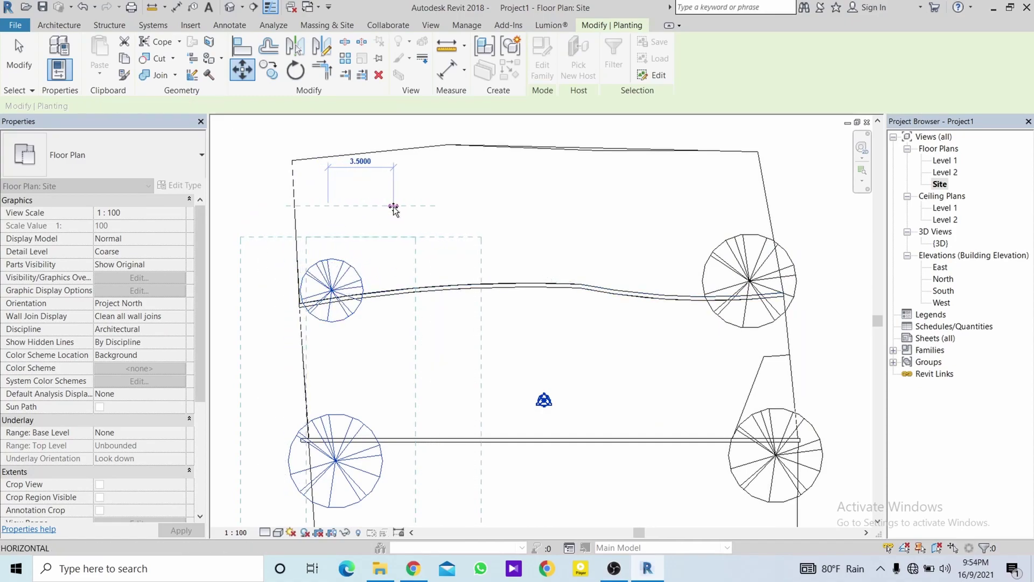
- Move the upper-left tree up and both right-hand trees left, then view the result in {3D}
click(394, 207)
click(398, 263)
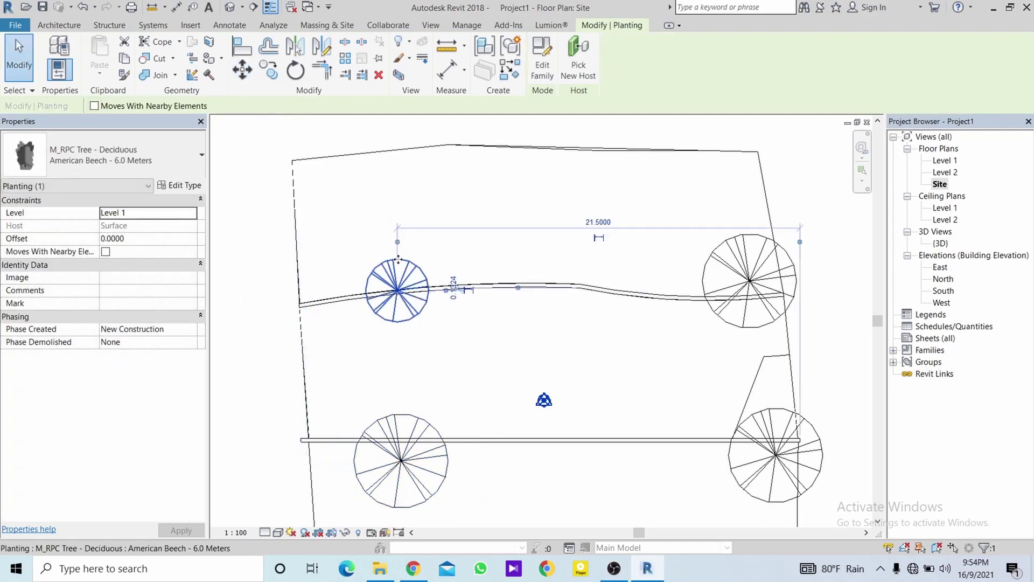
drag(399, 244, 402, 218)
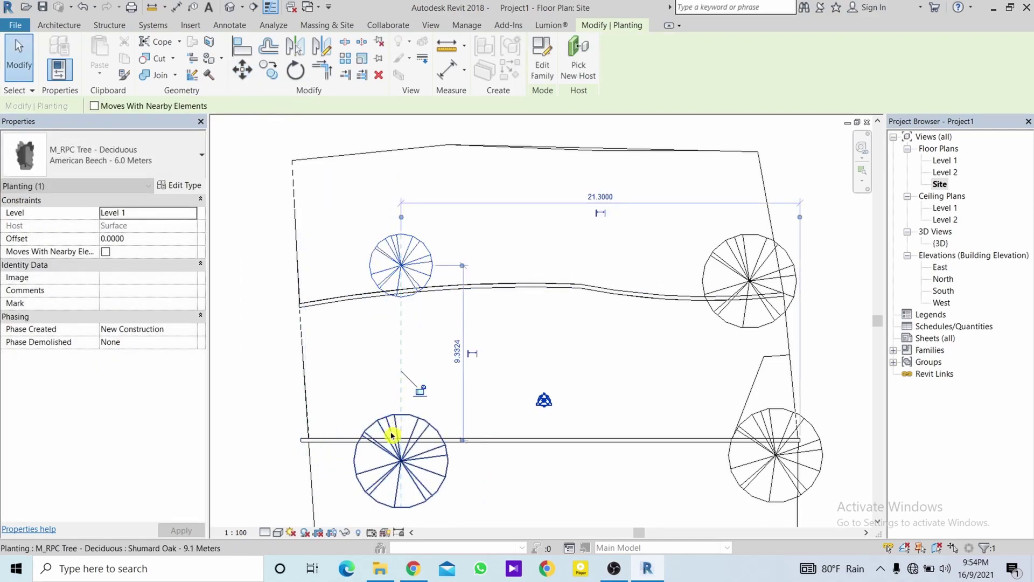
click(730, 277)
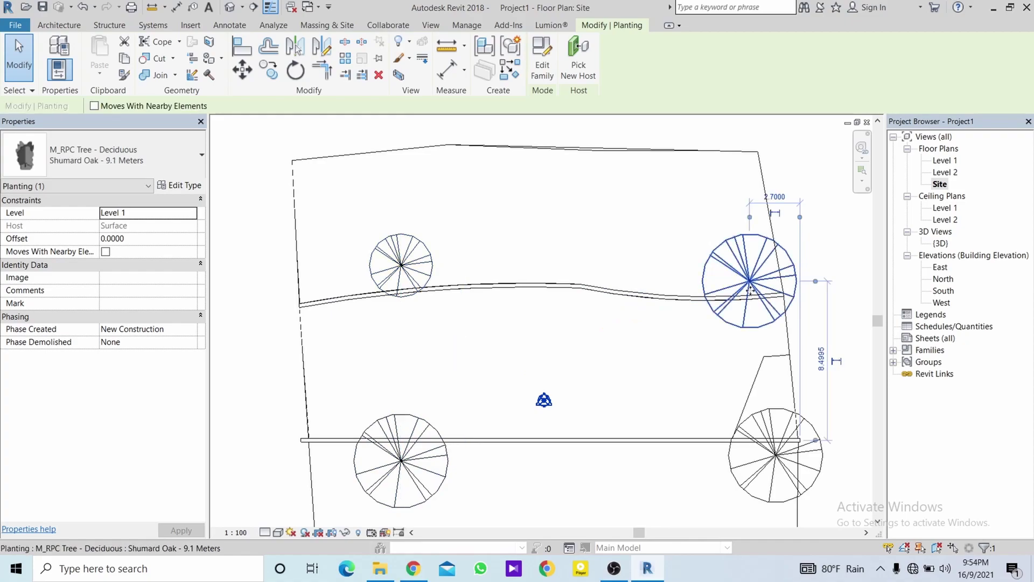
ctrl+click(772, 429)
drag(776, 454, 699, 460)
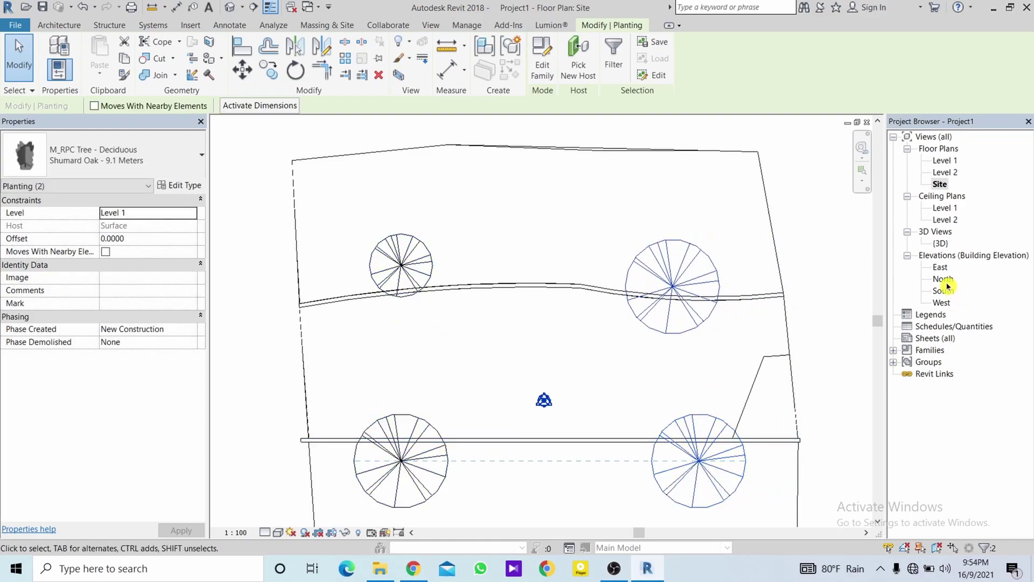
double_click(937, 244)
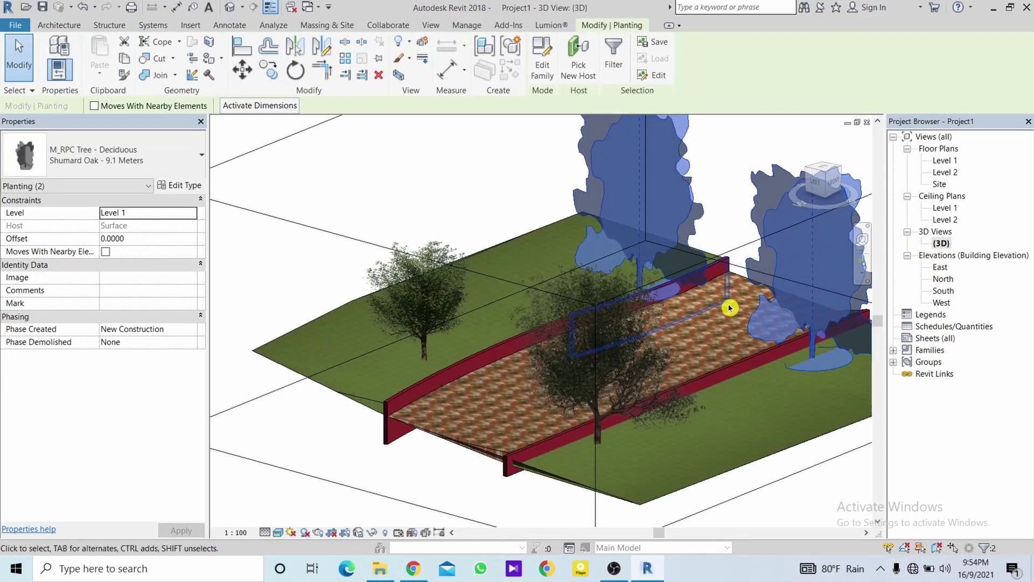
- Resize the section box around the planted site from one face
scroll(695, 321, down, 2)
scroll(655, 316, down, 2)
click(796, 270)
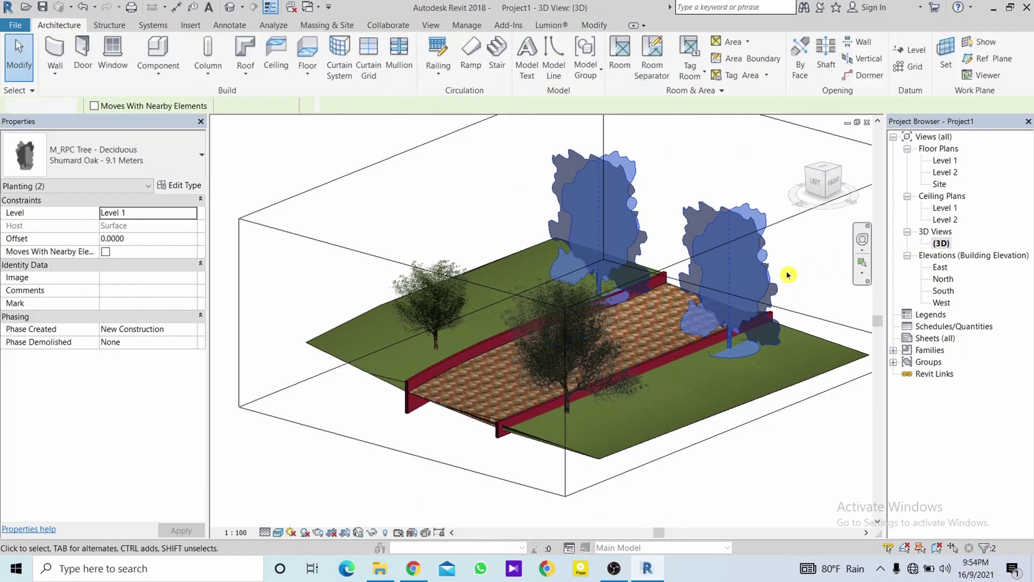
click(480, 290)
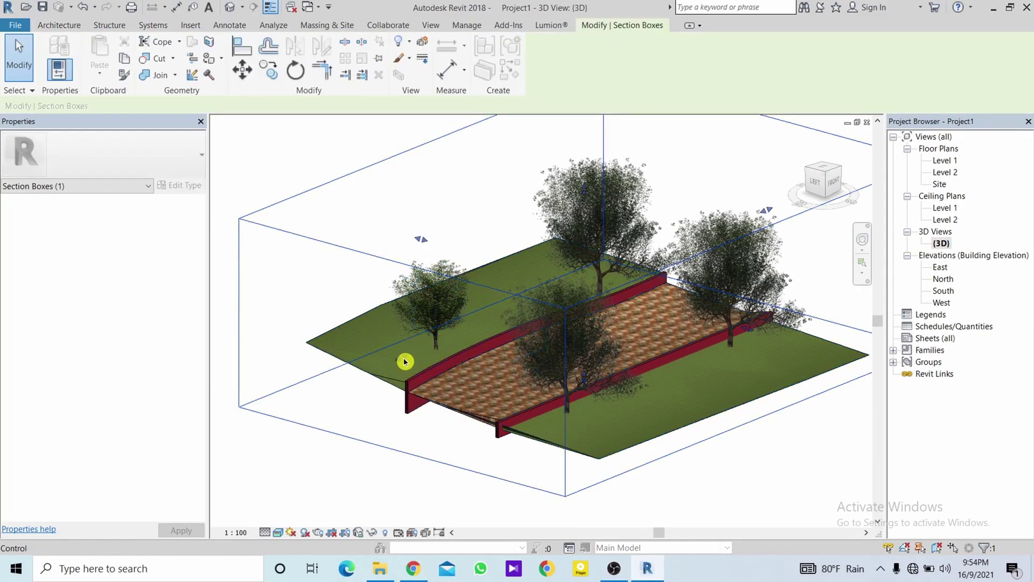
drag(405, 361, 452, 340)
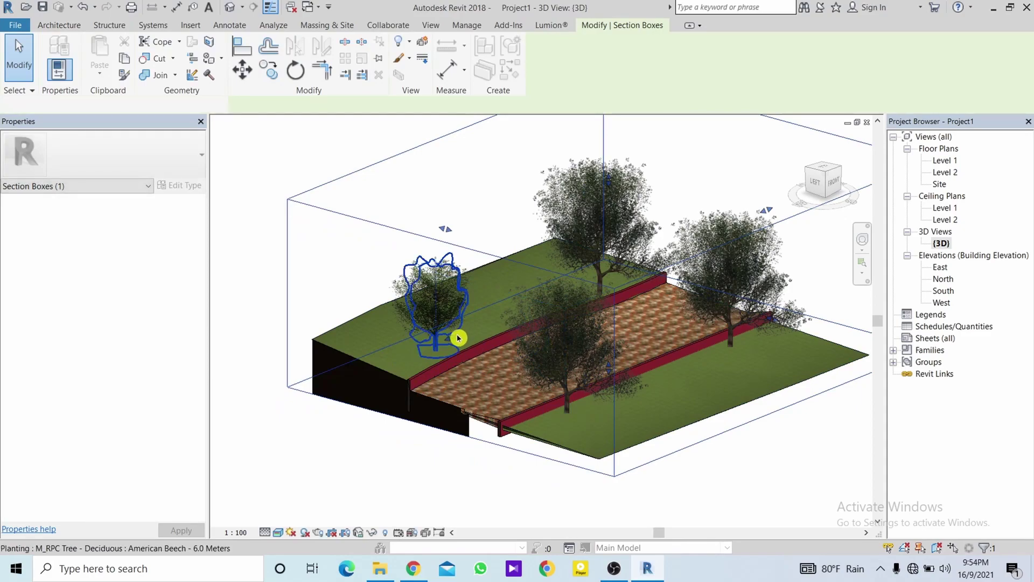
click(458, 335)
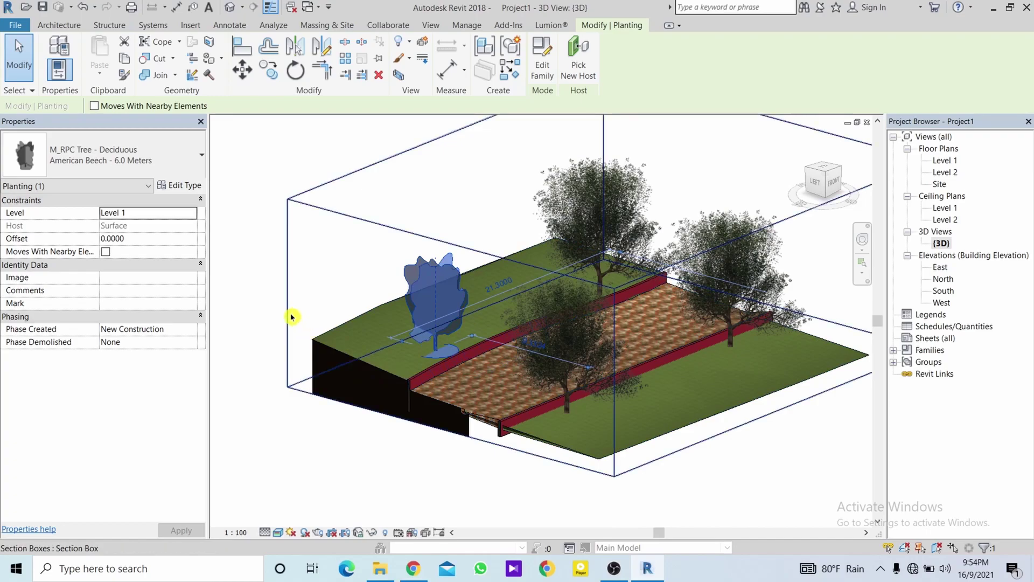
click(454, 340)
drag(458, 340, 470, 334)
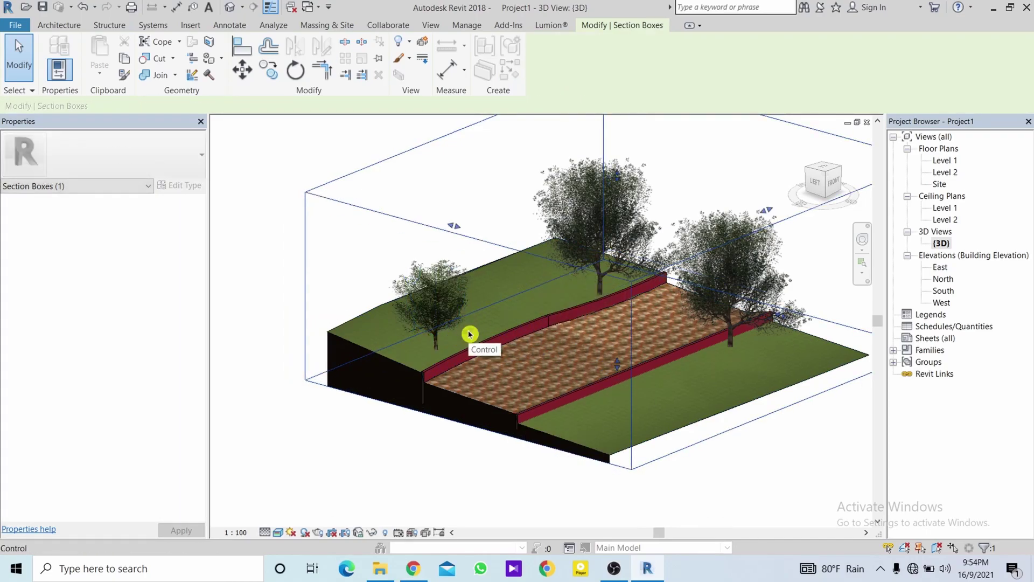
key(Escape)
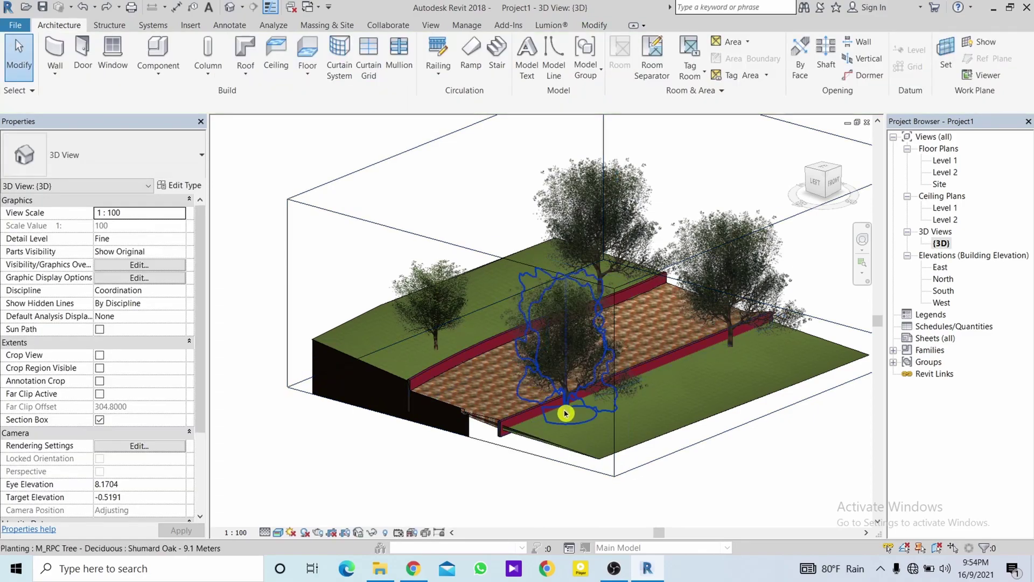
- Shift the near-wall oak slightly right in the Site plan and push the section box's left side in
click(566, 411)
double_click(939, 184)
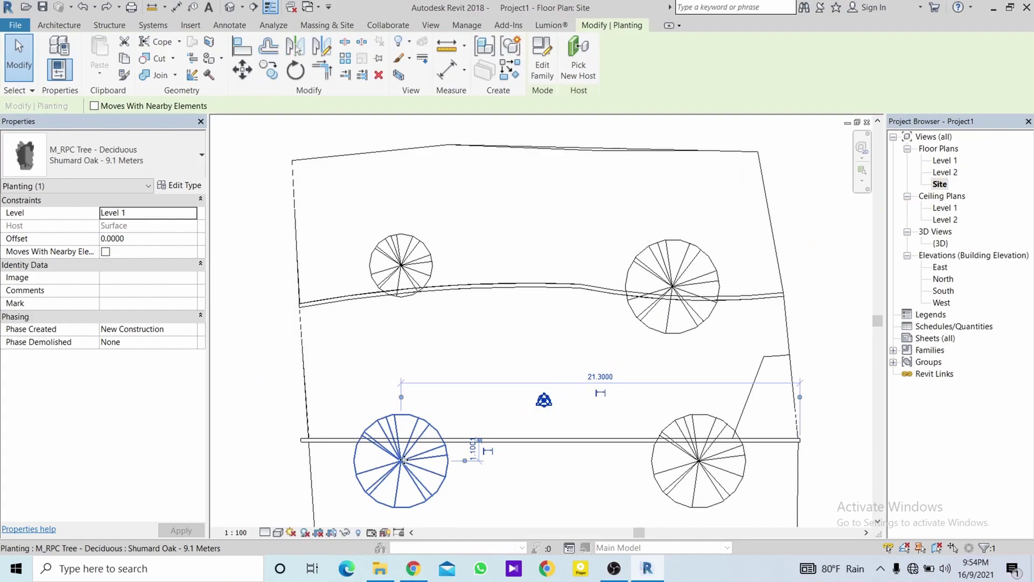
drag(417, 461, 443, 461)
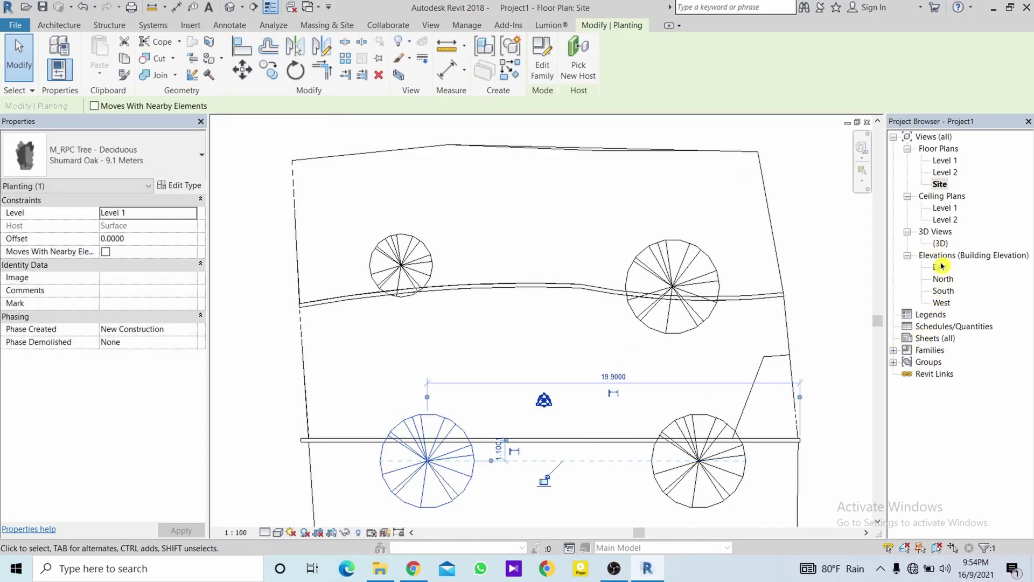
double_click(941, 244)
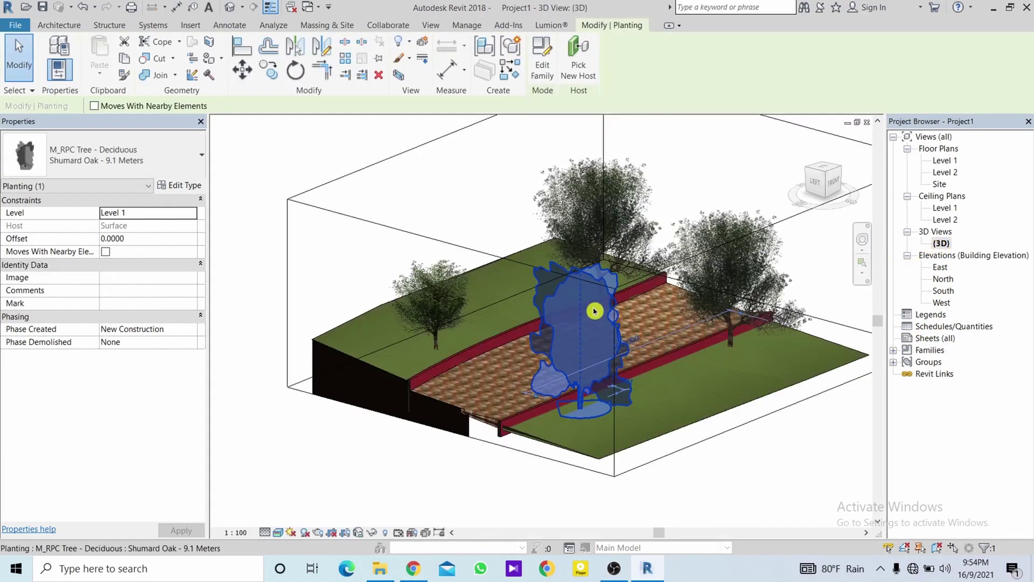
click(478, 441)
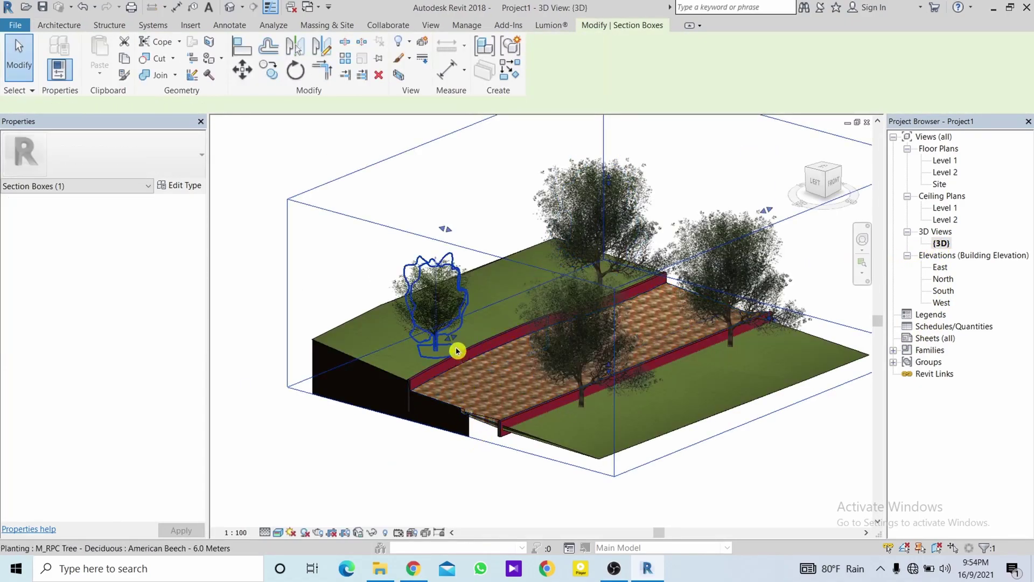
drag(461, 334, 469, 336)
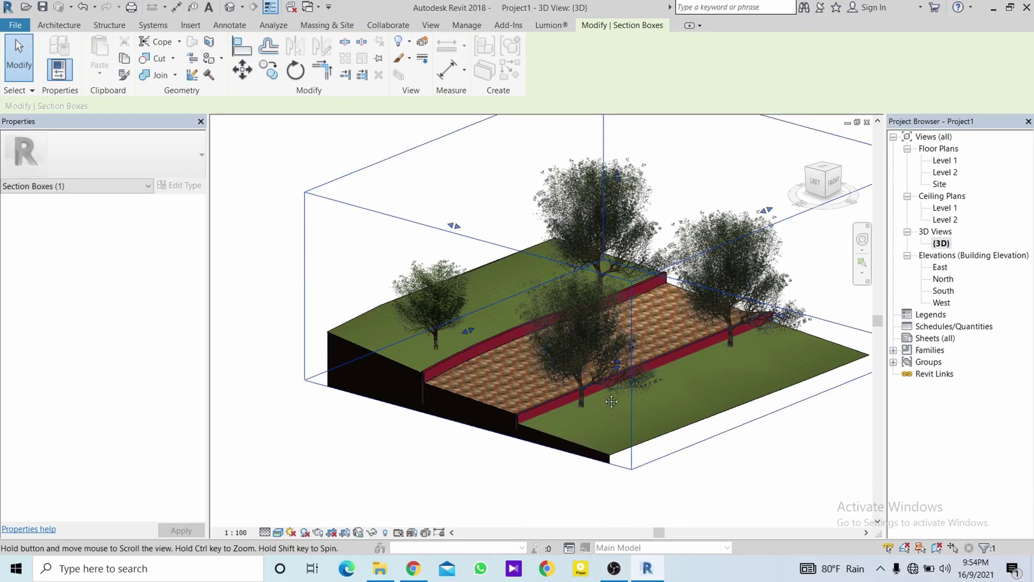
mouse_move(612, 402)
shift+middle_down()
mouse_move(514, 421)
mouse_move(745, 411)
shift+middle_up()
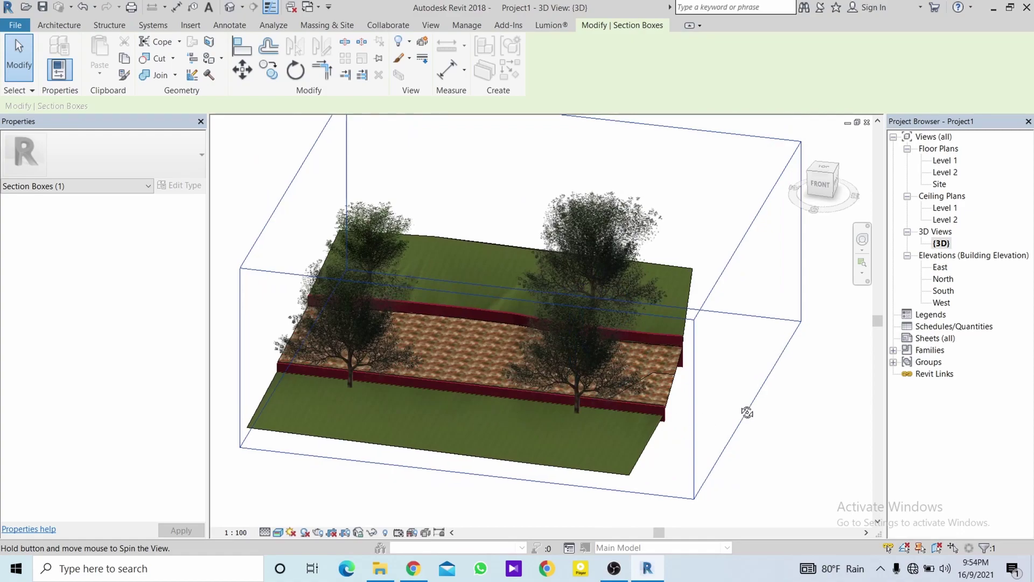
click(744, 325)
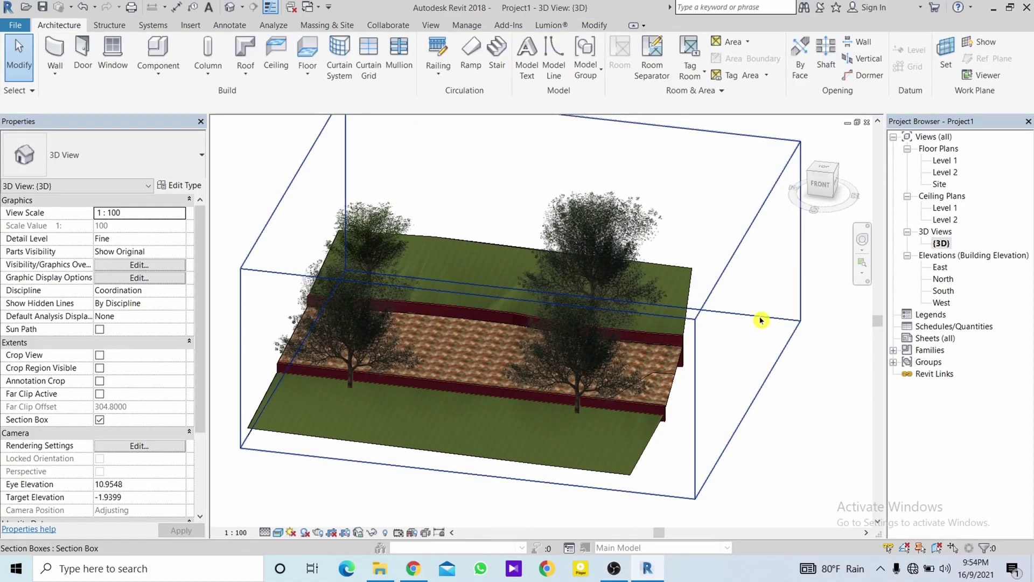
- Adjust the section box's right side and move the lower-right oak left in the Site plan
click(744, 325)
drag(744, 320, 654, 315)
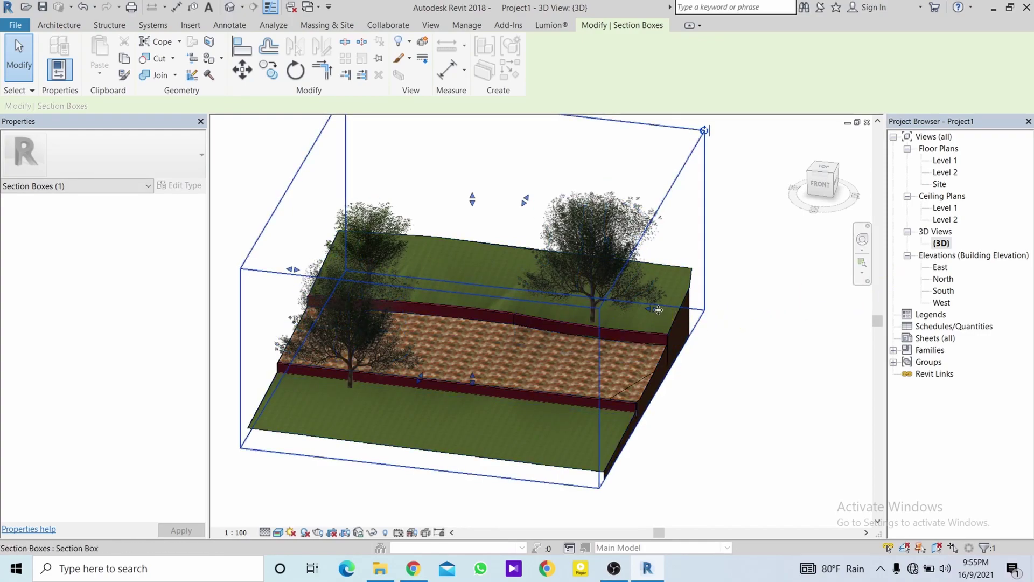
drag(658, 310, 674, 312)
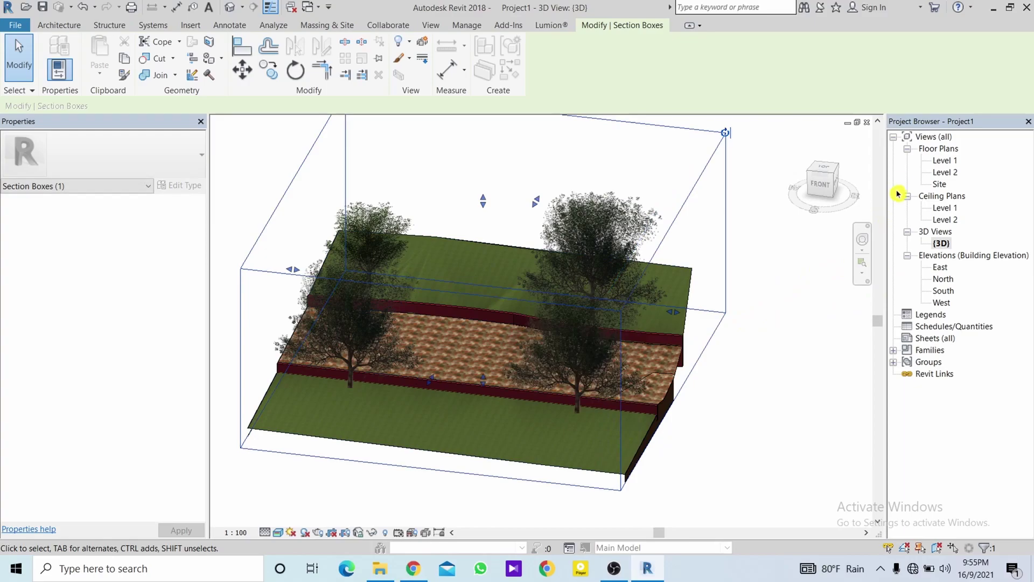
double_click(939, 184)
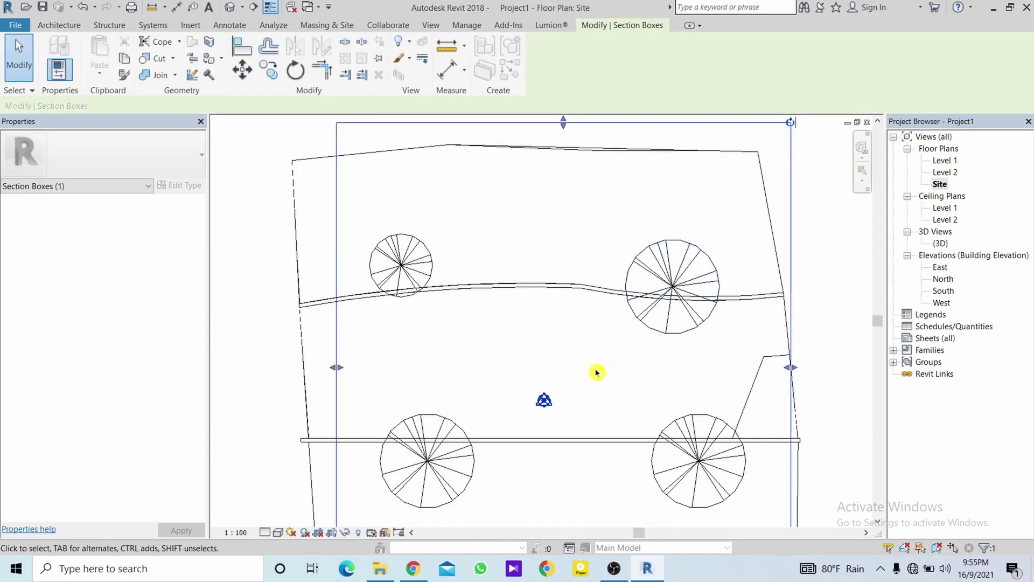
drag(695, 468, 656, 468)
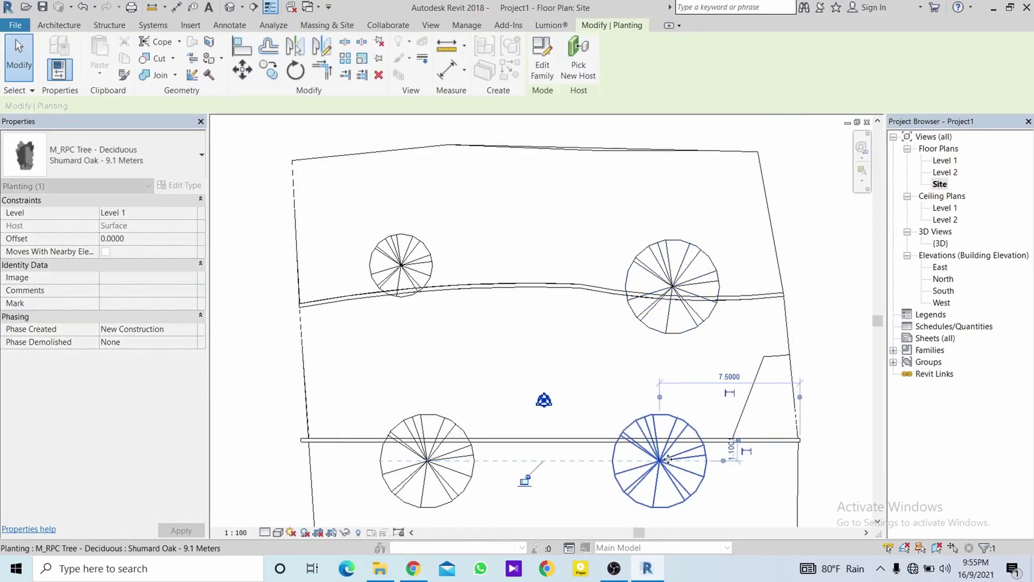
double_click(941, 243)
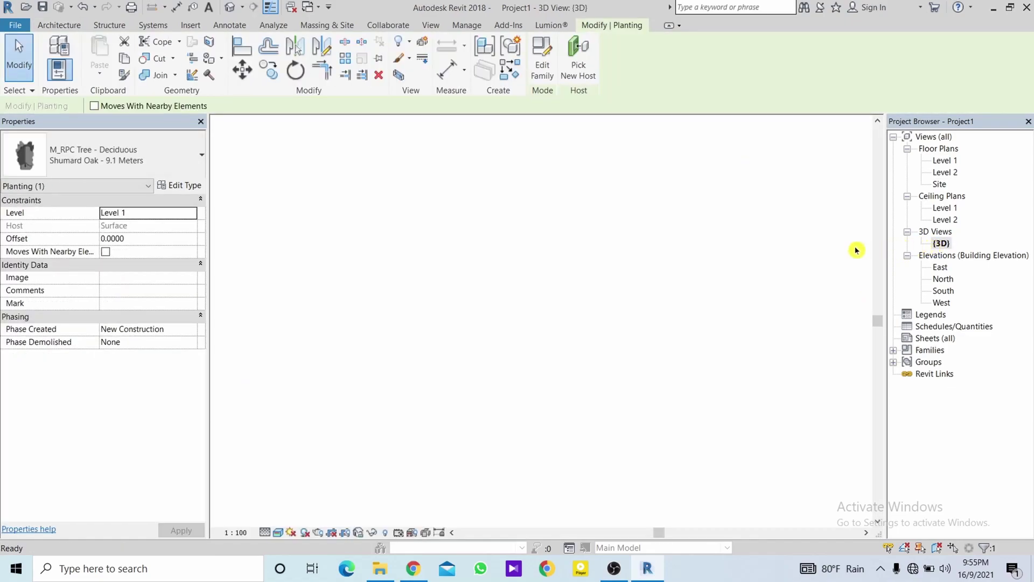
- Refit the section box's right and left sides around the trees in {3D}
click(711, 337)
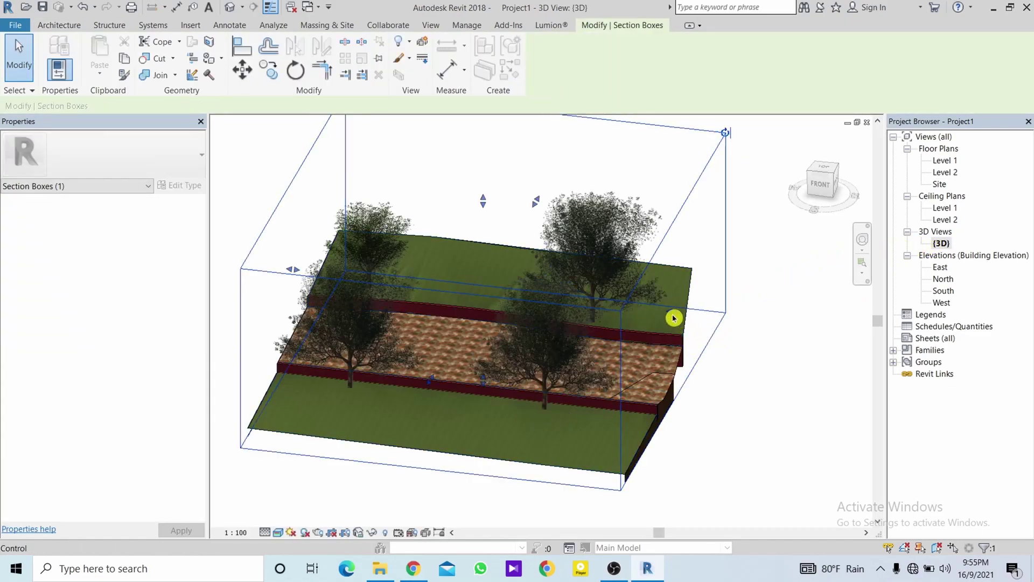
drag(670, 315, 641, 312)
shift+middle_drag(757, 359, 628, 323)
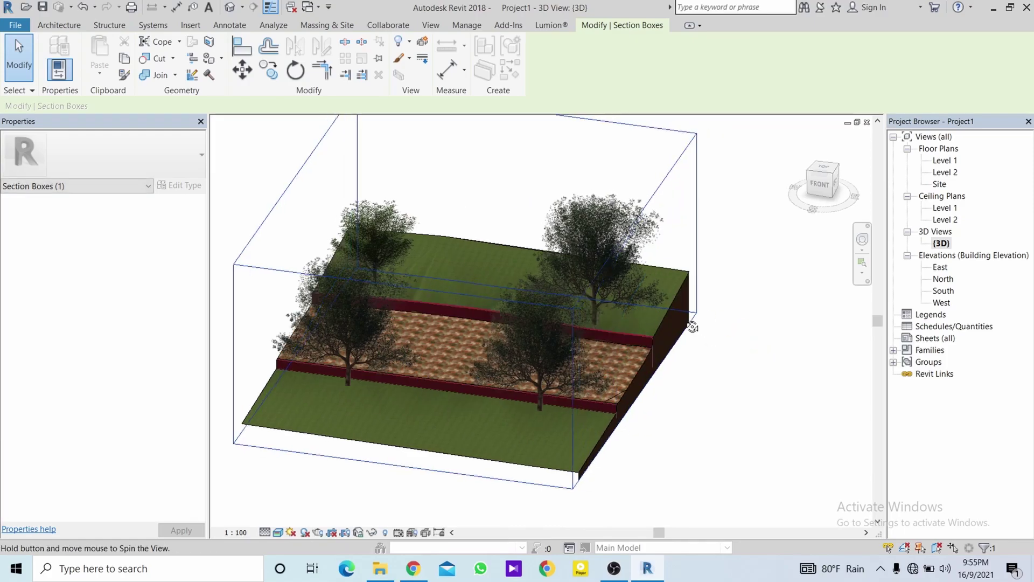
middle_drag(283, 410, 446, 382)
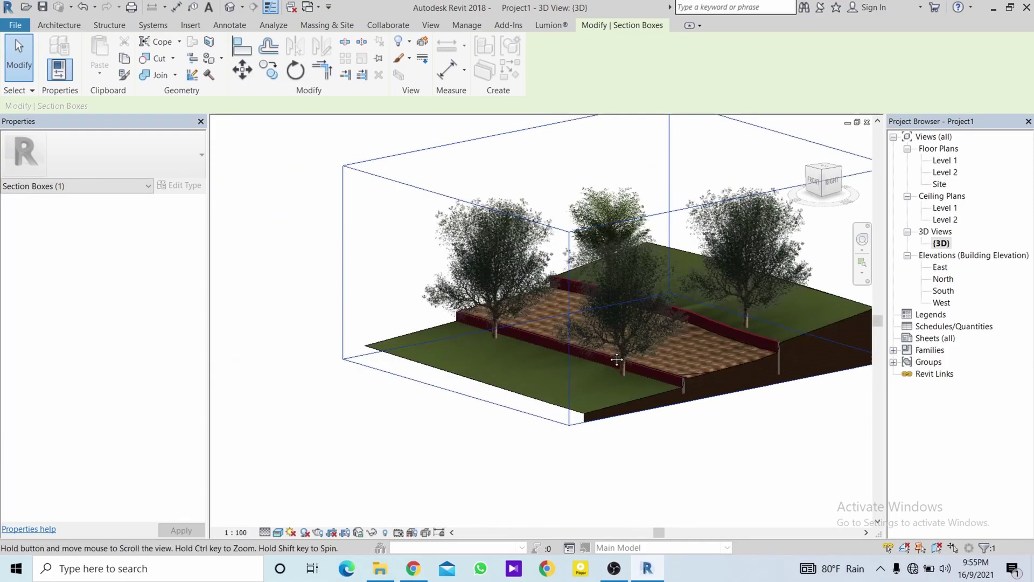
click(472, 299)
drag(469, 294, 501, 294)
click(611, 470)
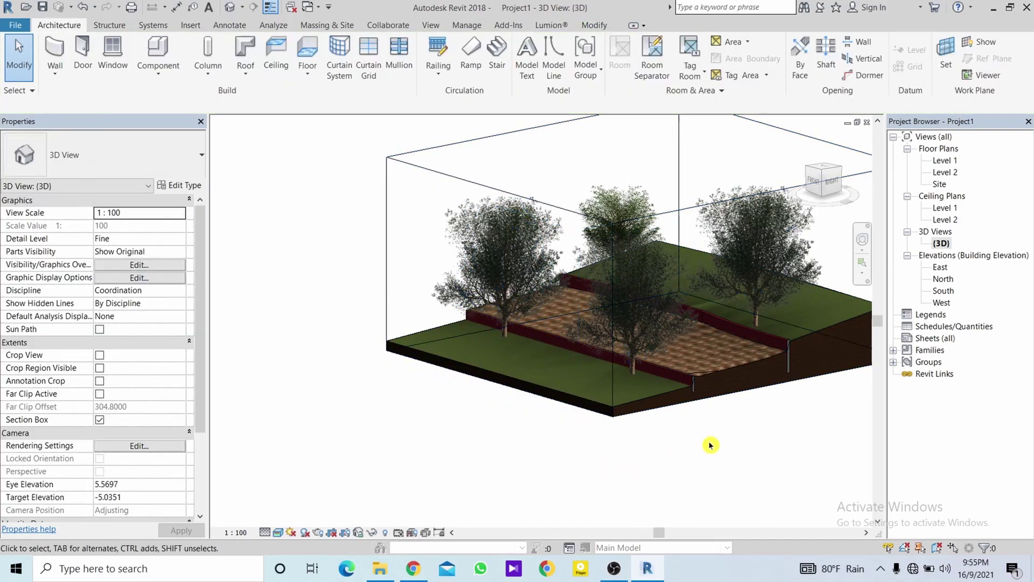
- Pull the section box's right side inward and orbit toward the back of the site
mouse_move(712, 446)
shift+middle_down()
mouse_move(554, 446)
mouse_move(654, 406)
shift+middle_up()
click(731, 296)
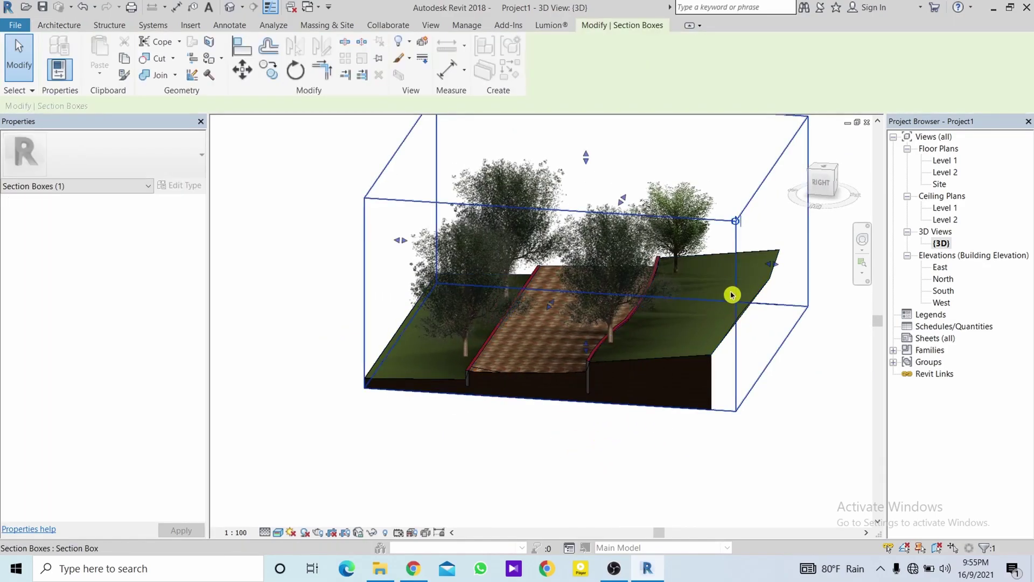
key(Escape)
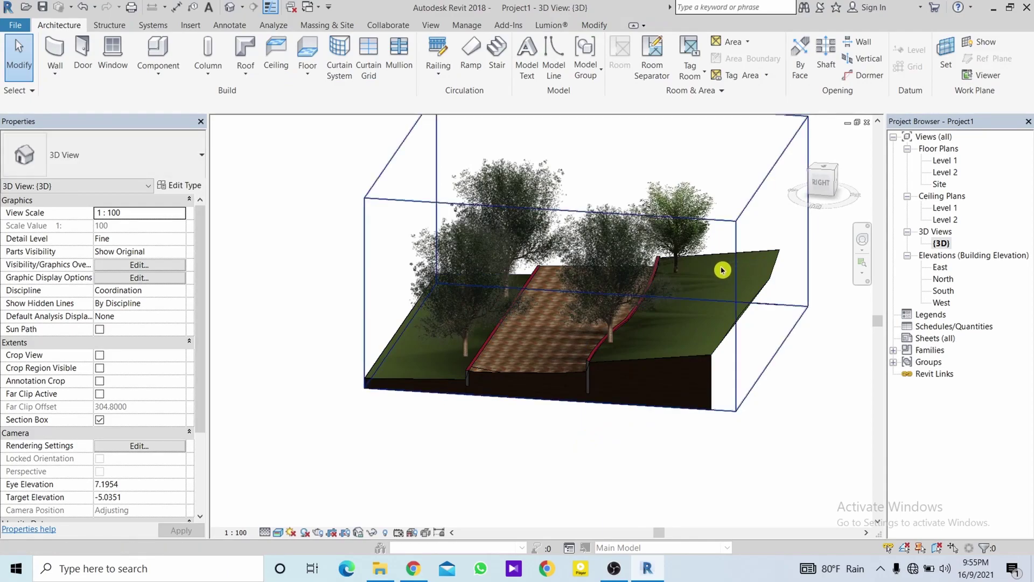
click(726, 269)
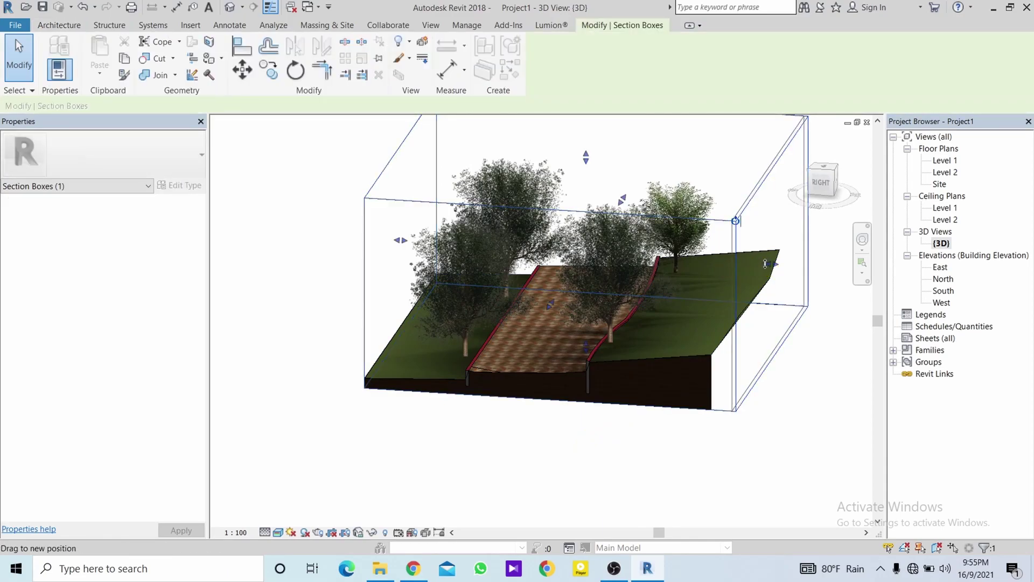
drag(765, 264, 739, 265)
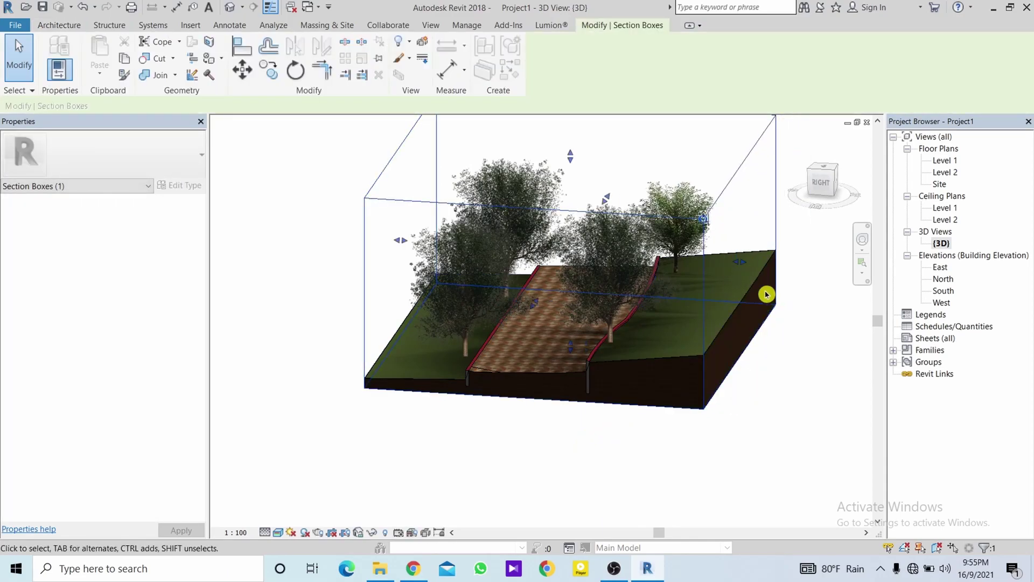
mouse_move(764, 291)
shift+middle_down()
mouse_move(647, 328)
mouse_move(462, 351)
mouse_move(572, 376)
mouse_move(533, 370)
mouse_move(554, 351)
mouse_move(504, 329)
mouse_move(533, 337)
mouse_move(536, 384)
mouse_move(559, 369)
shift+middle_up()
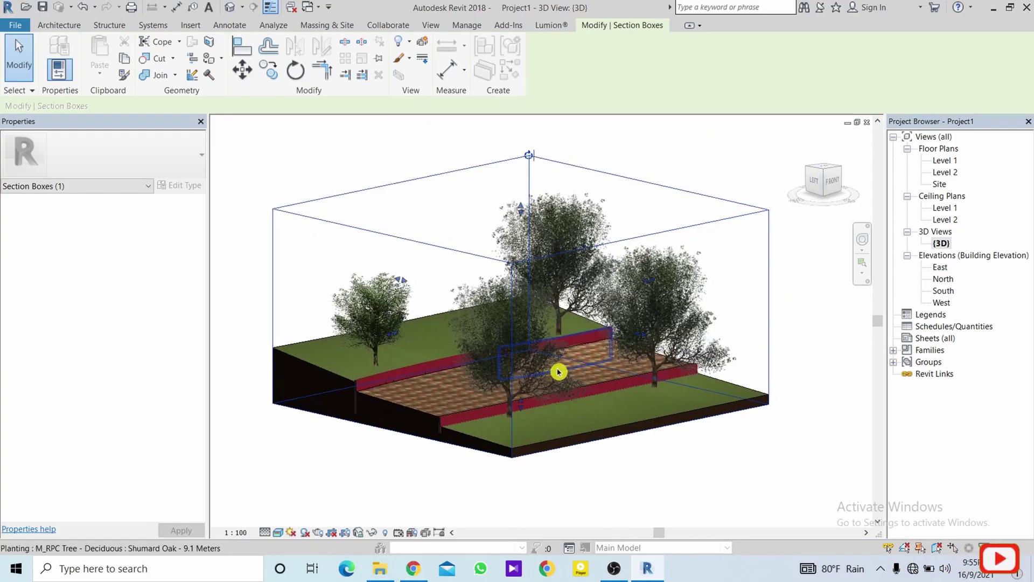
click(794, 307)
mouse_move(658, 330)
shift+middle_down()
mouse_move(647, 347)
mouse_move(664, 336)
shift+middle_up()
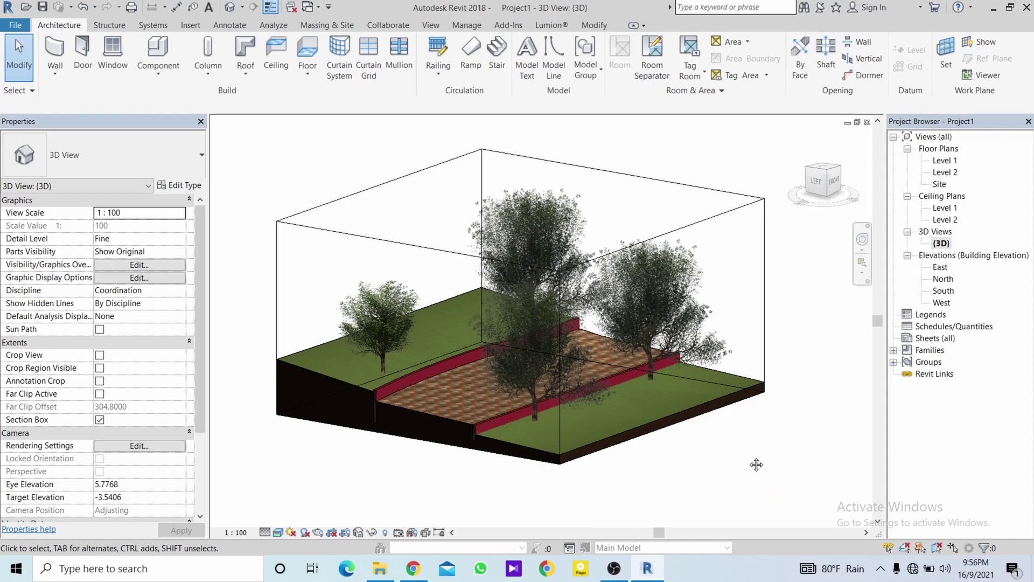
mouse_move(757, 464)
shift+middle_down()
mouse_move(537, 492)
mouse_move(659, 522)
mouse_move(738, 452)
shift+middle_up()
scroll(676, 450, up, 1)
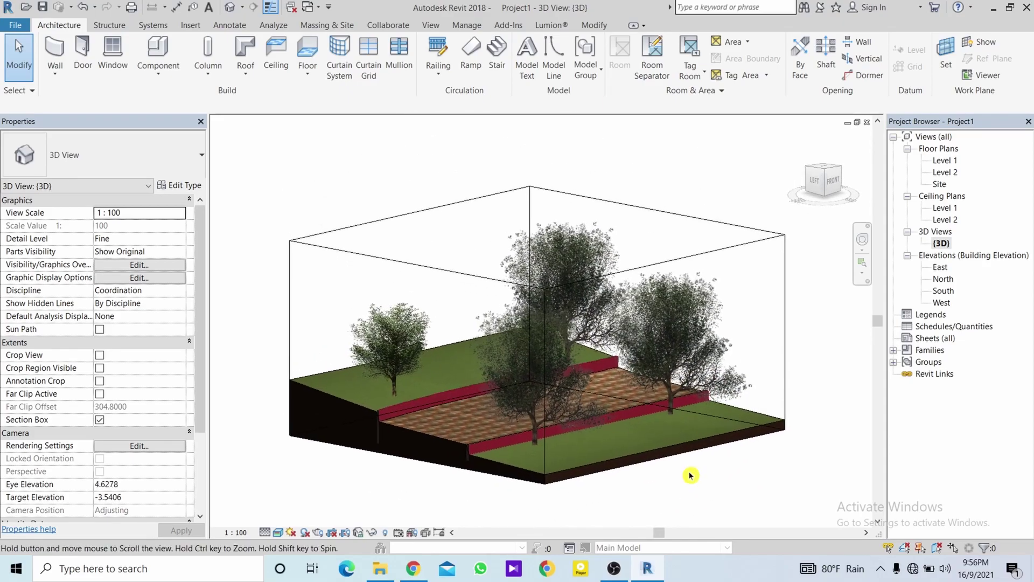
scroll(688, 475, up, 2)
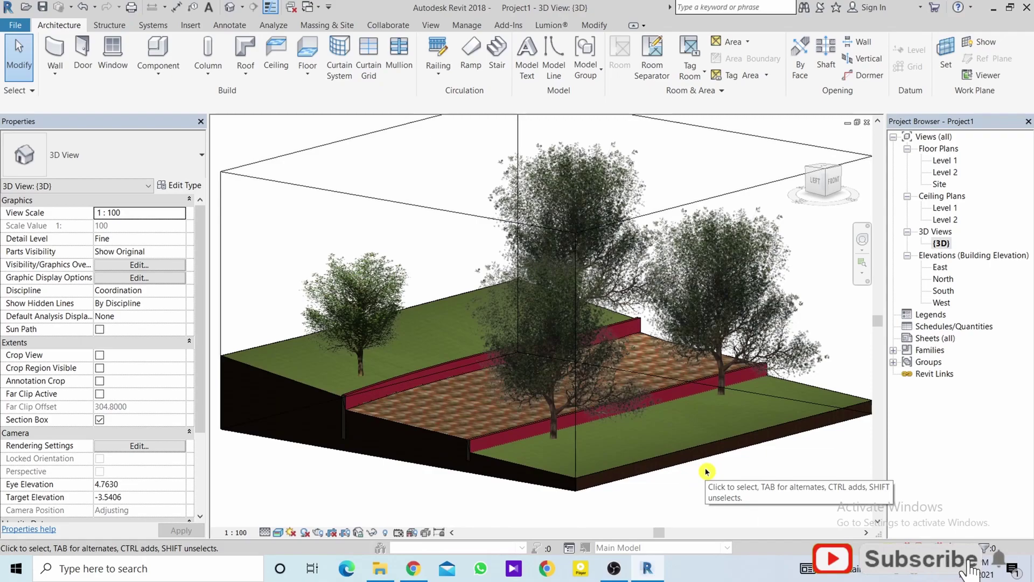